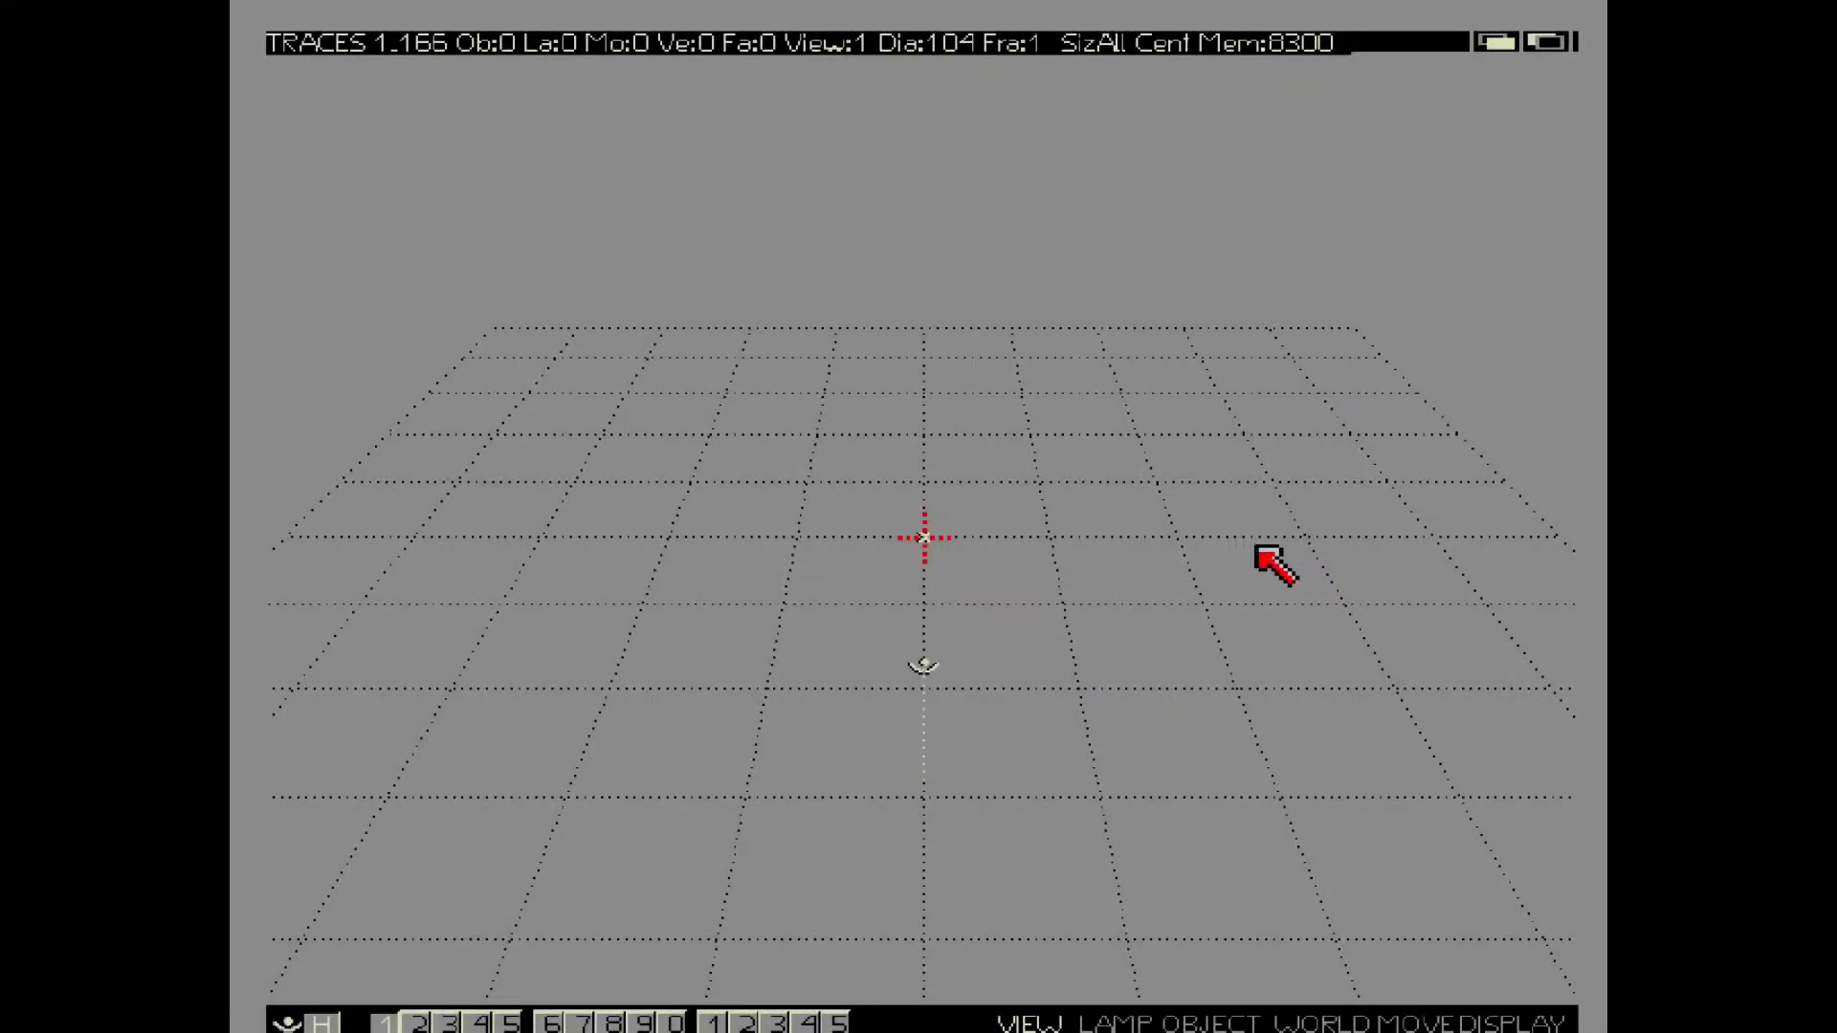
# Add a plane to the scene on layer 1
pyautogui.hotkey('shift', 'a')
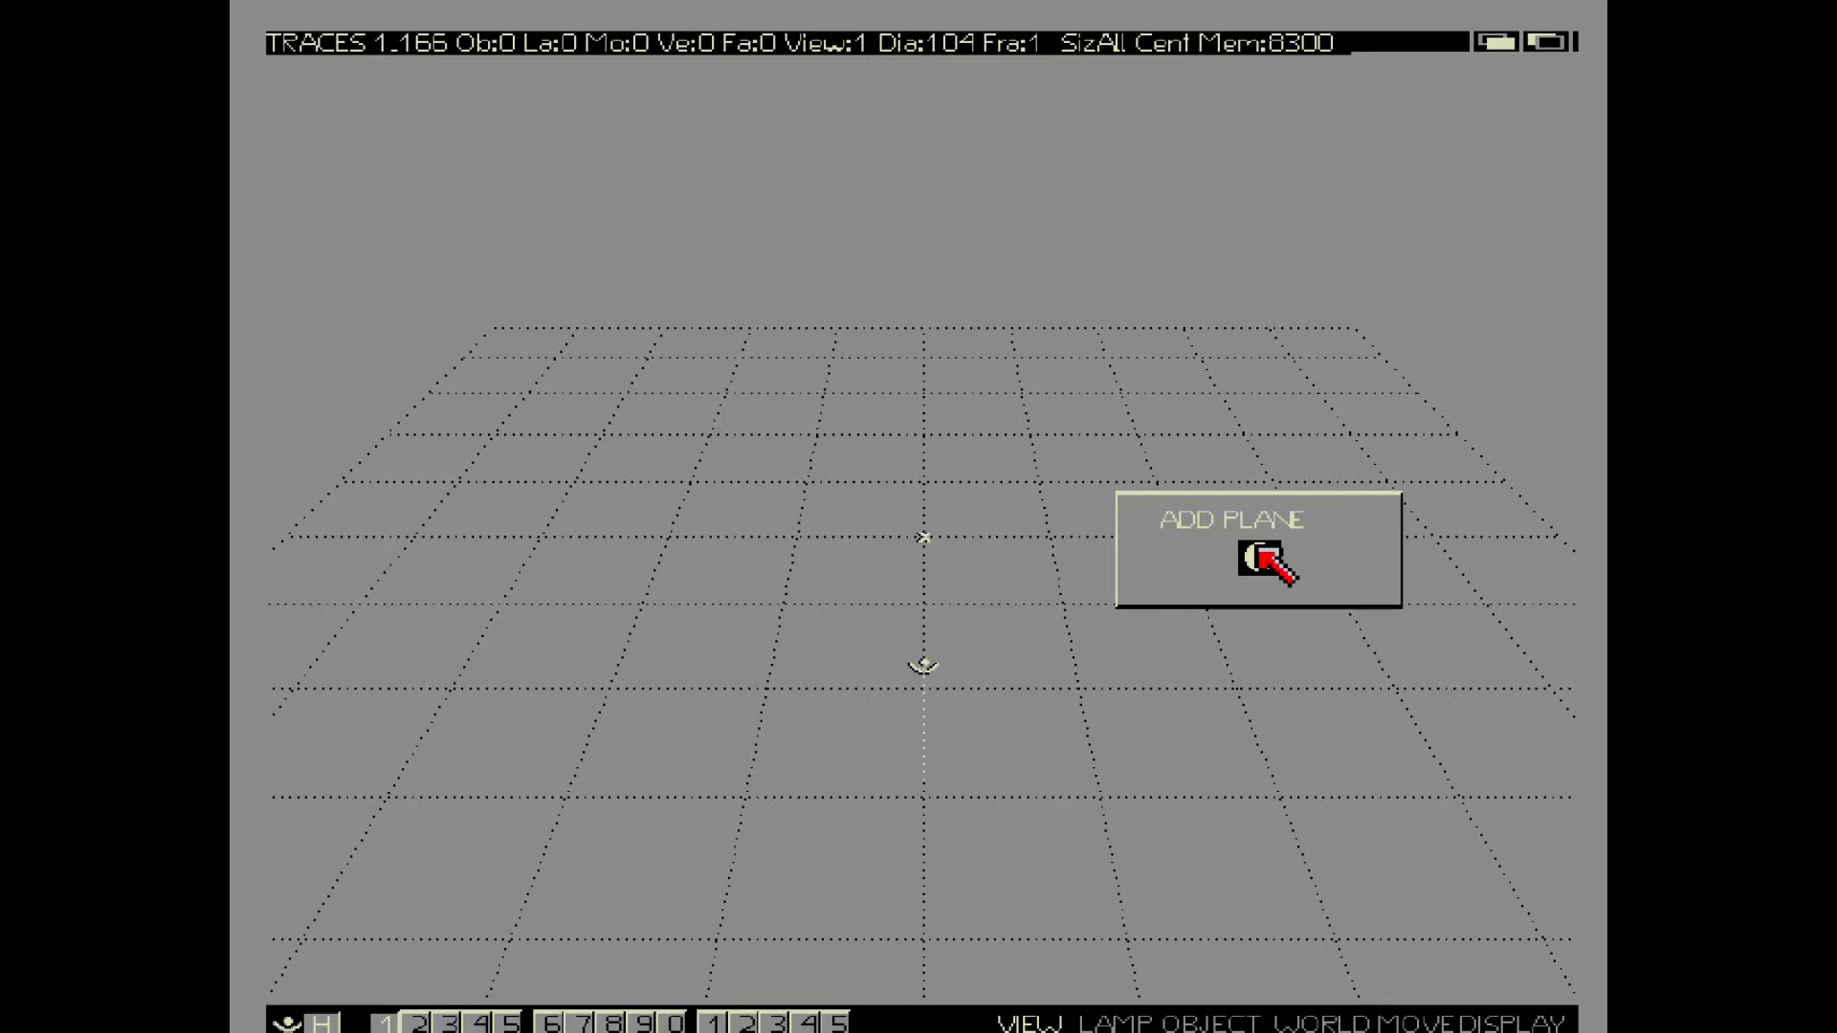
pyautogui.click(1263, 563)
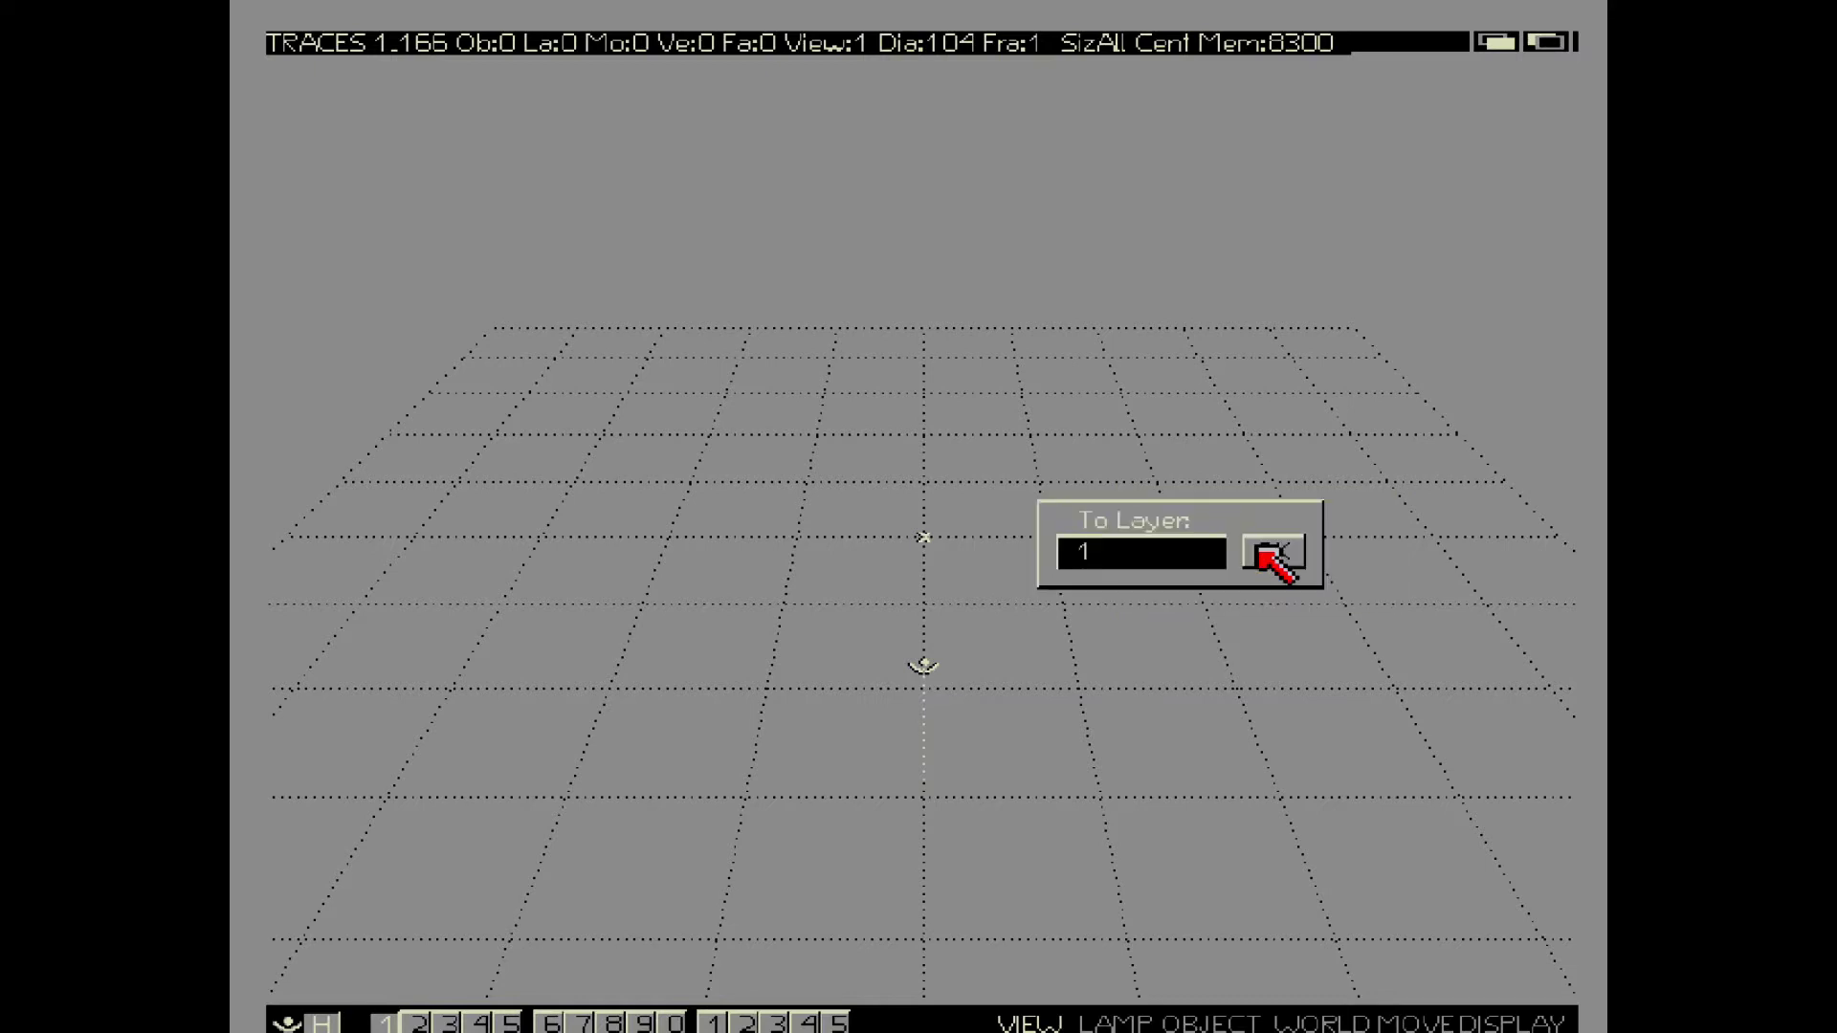
pyautogui.click(1263, 562)
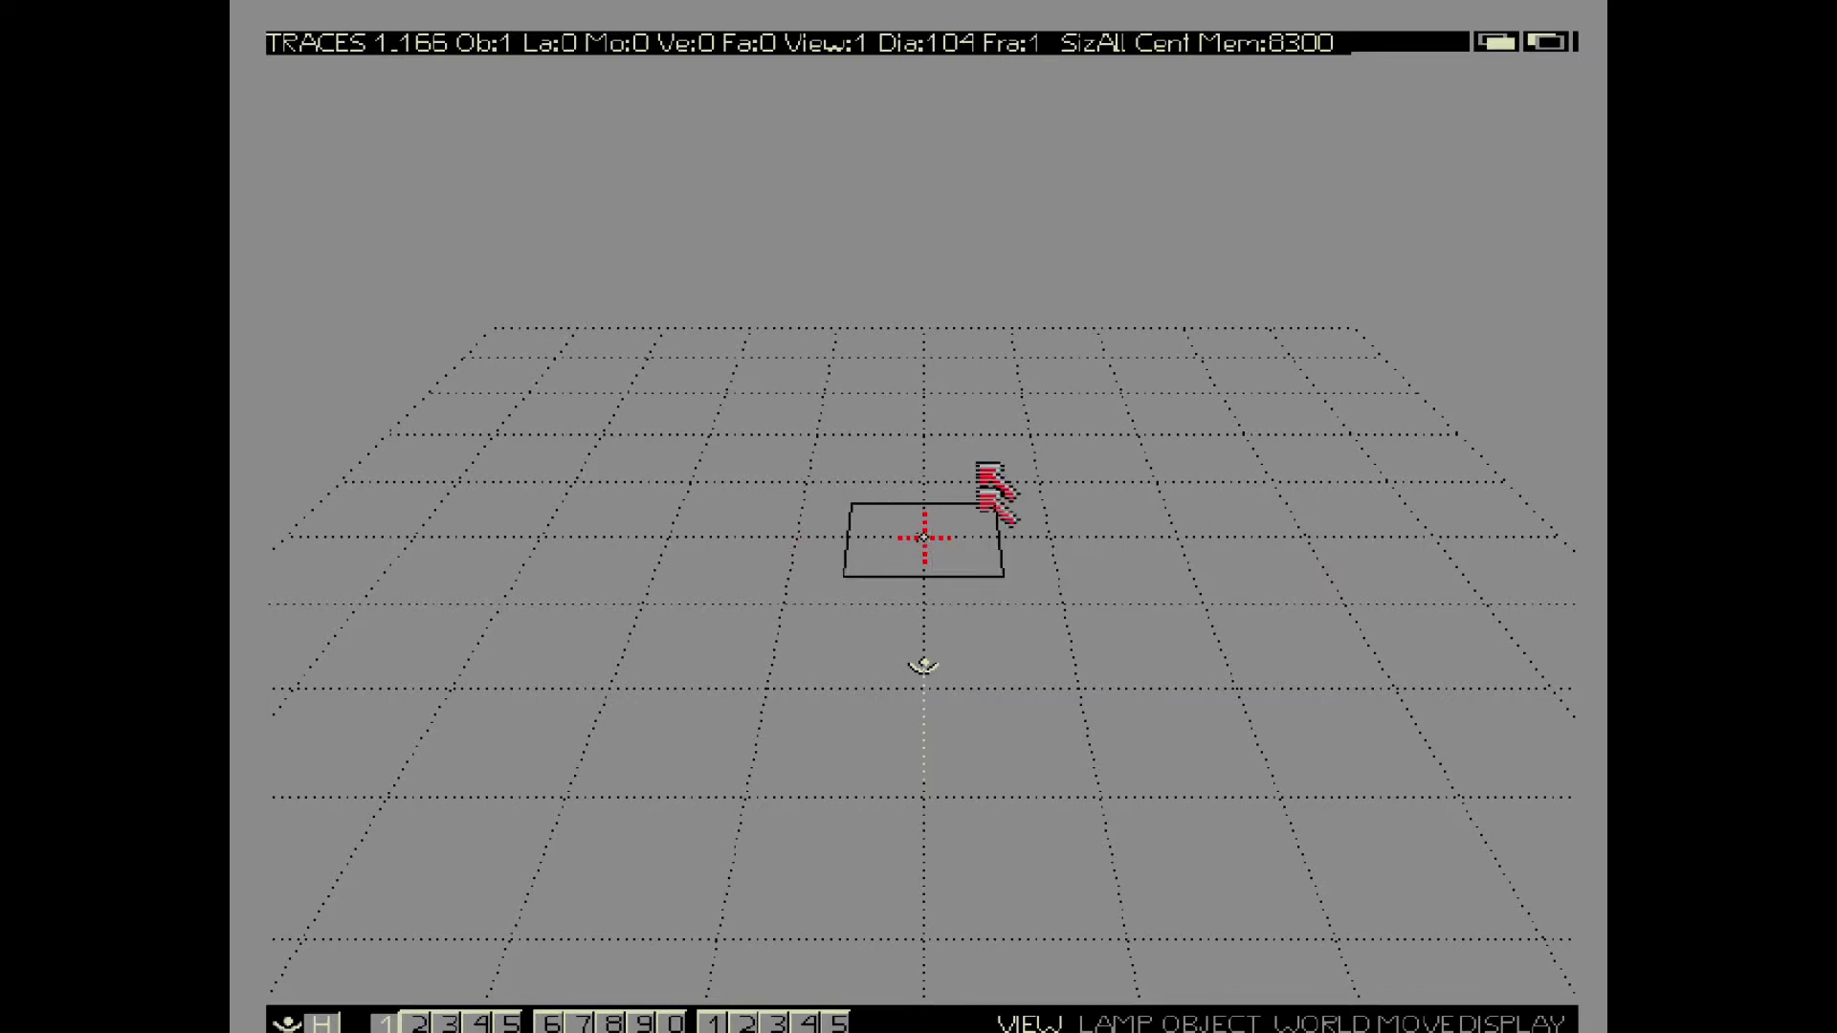
# Scale the plane up to about 1.64 so it covers most of the floor grid
pyautogui.rightClick(961, 581)
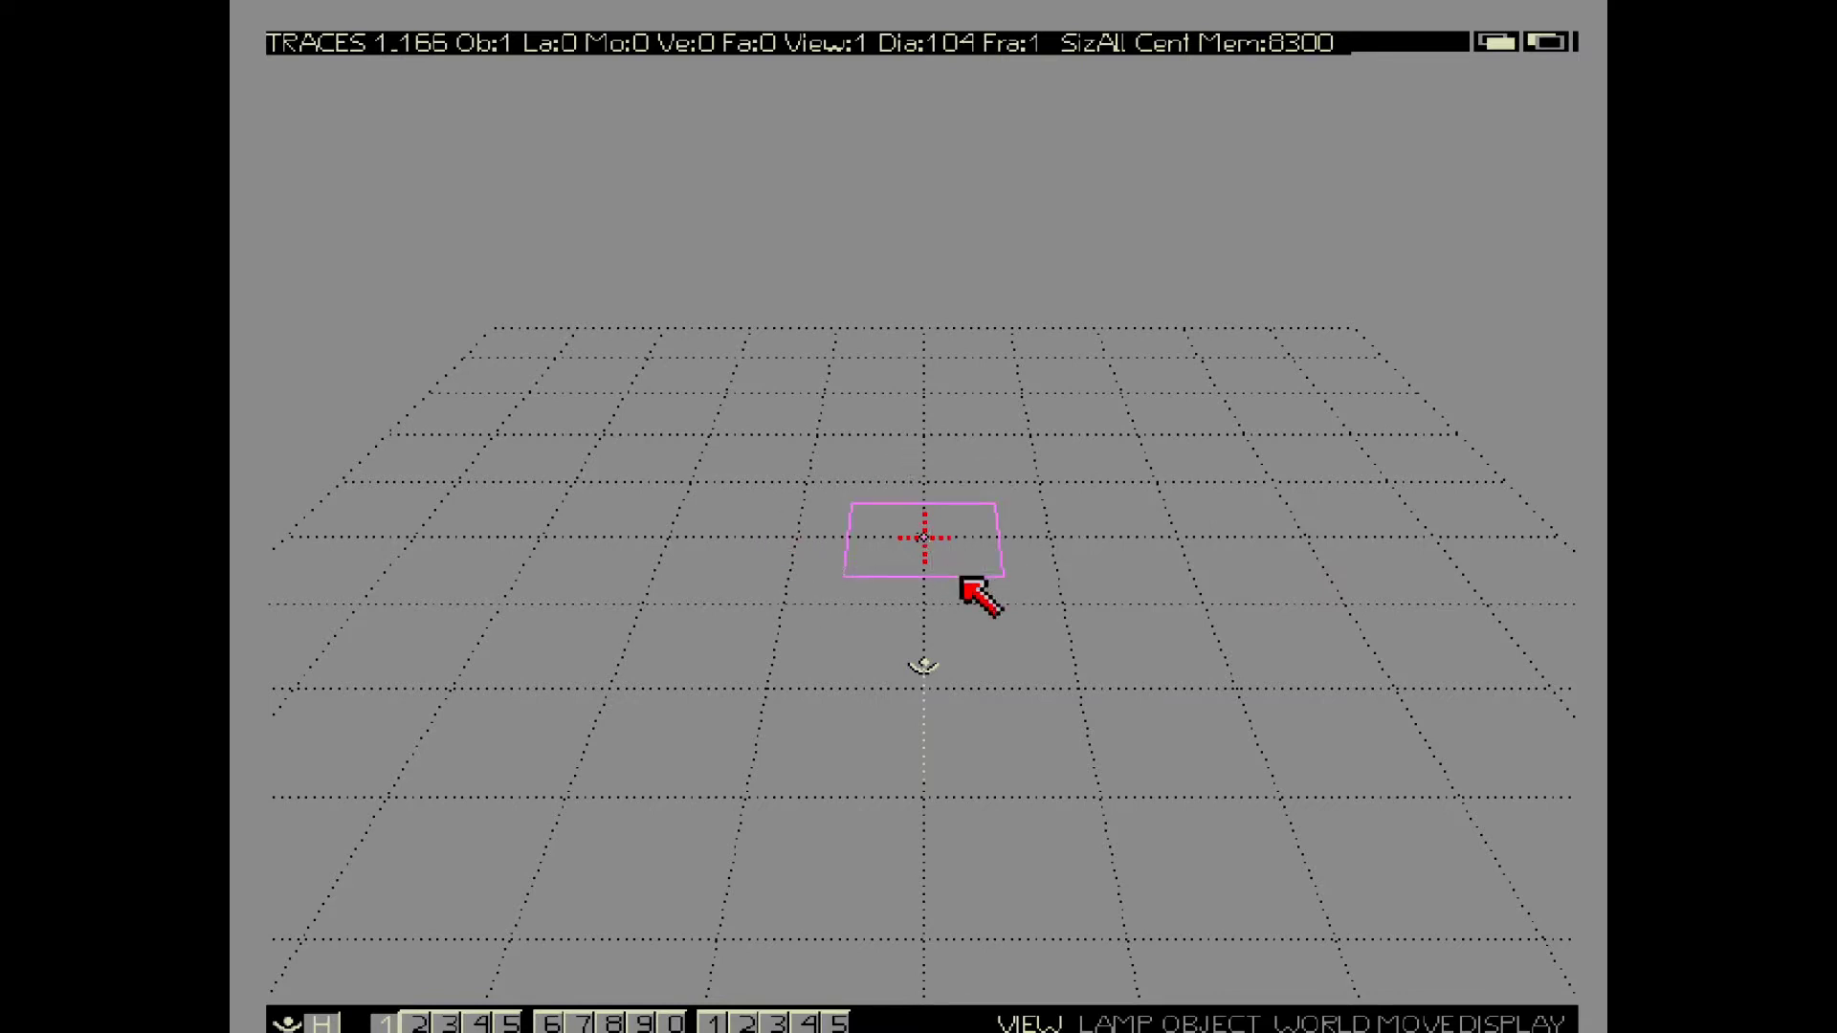
pyautogui.press('s')
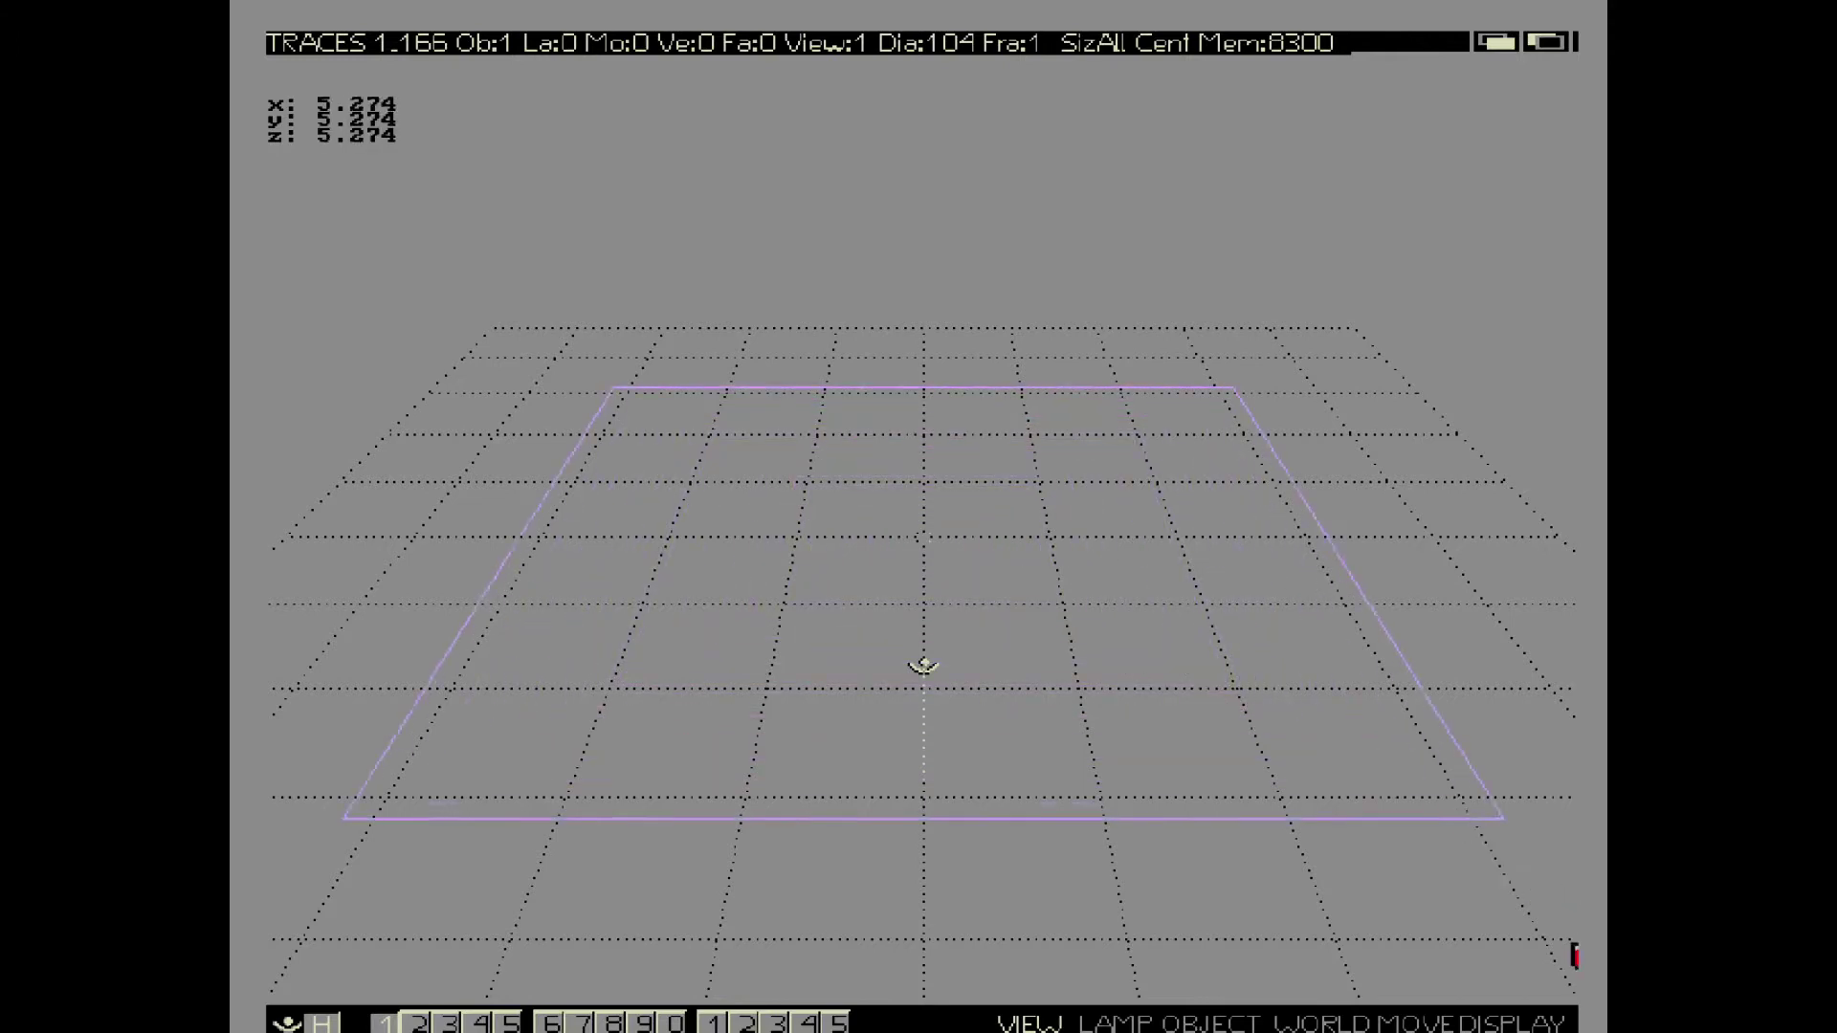
pyautogui.click(1543, 994)
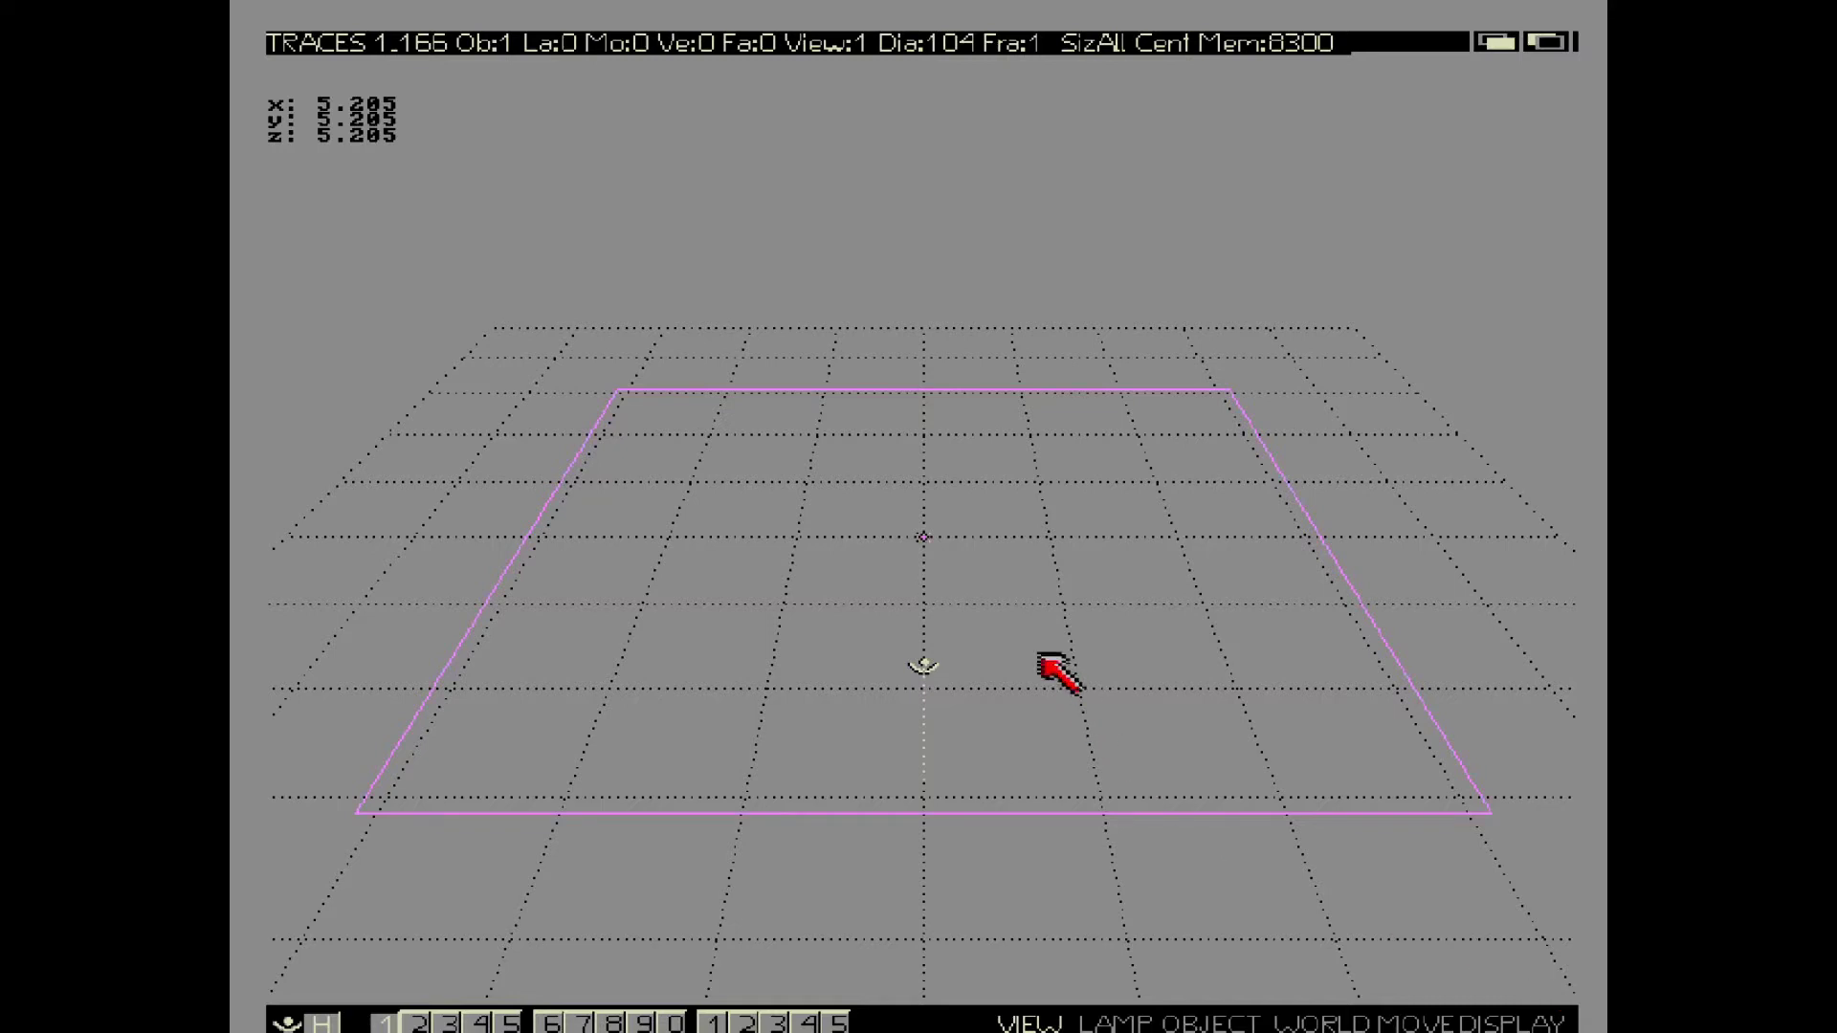
pyautogui.press('s')
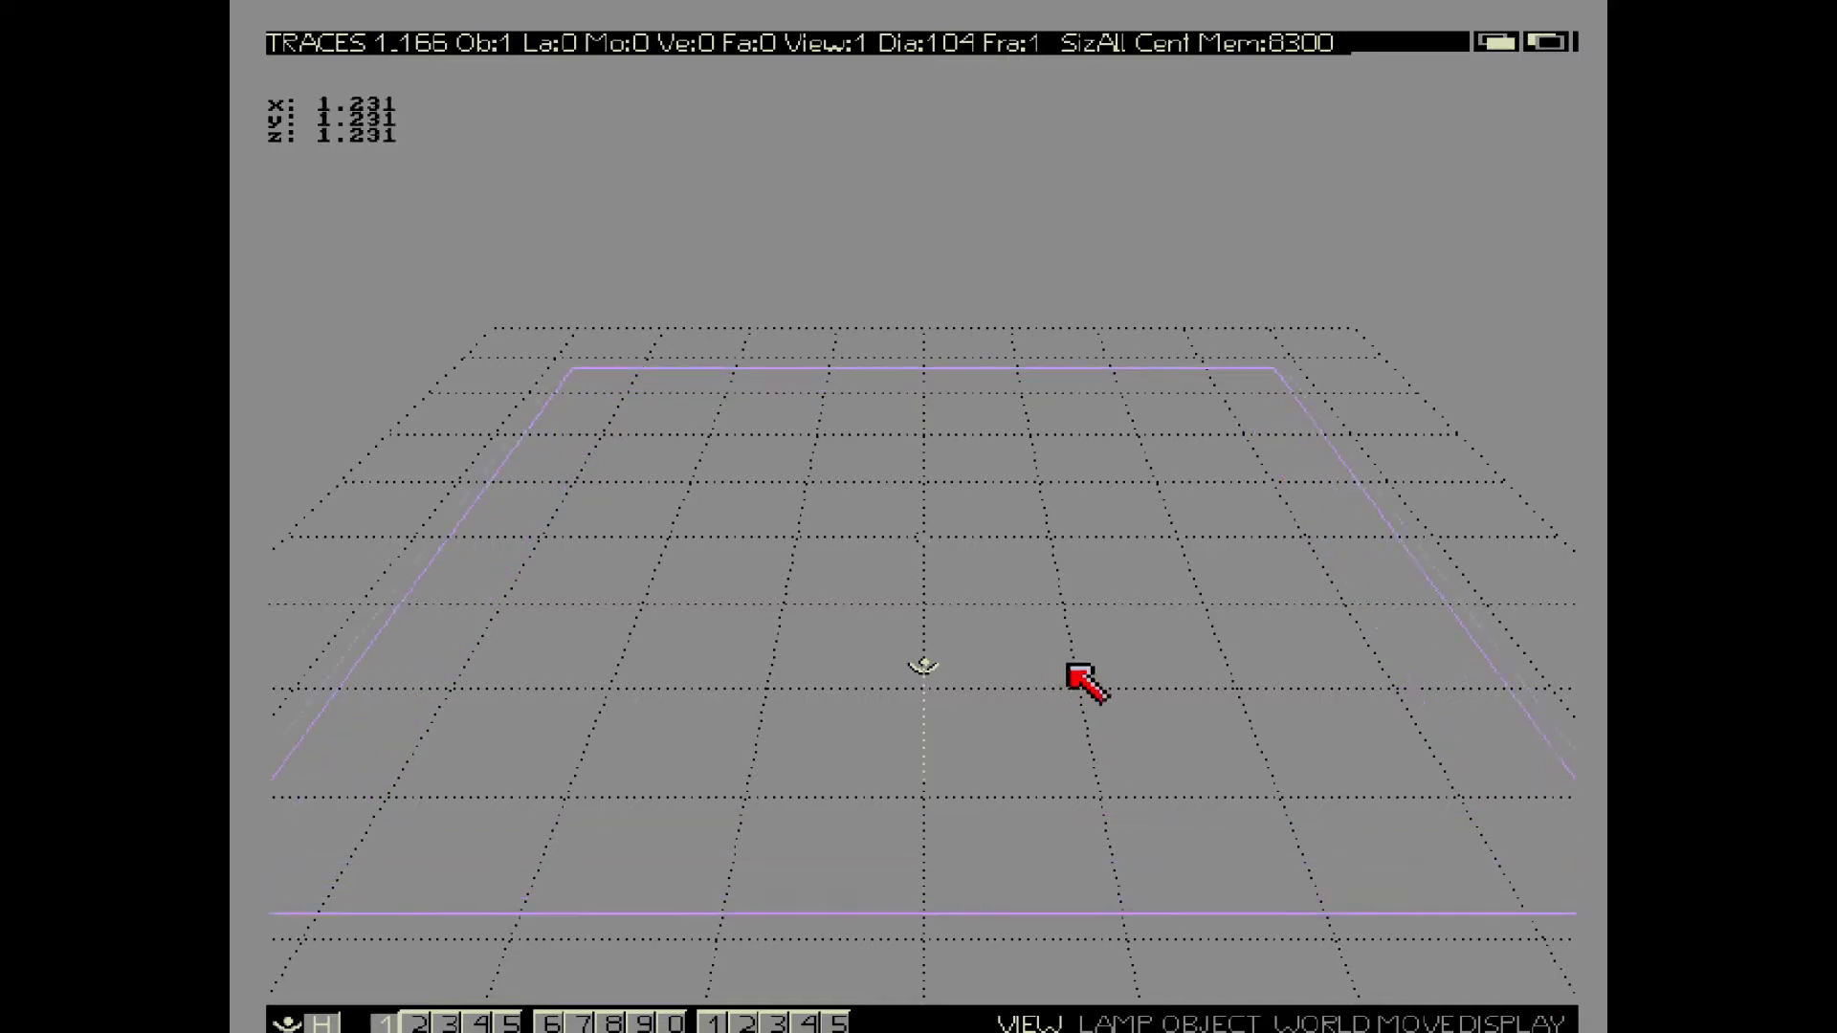
pyautogui.click(1122, 707)
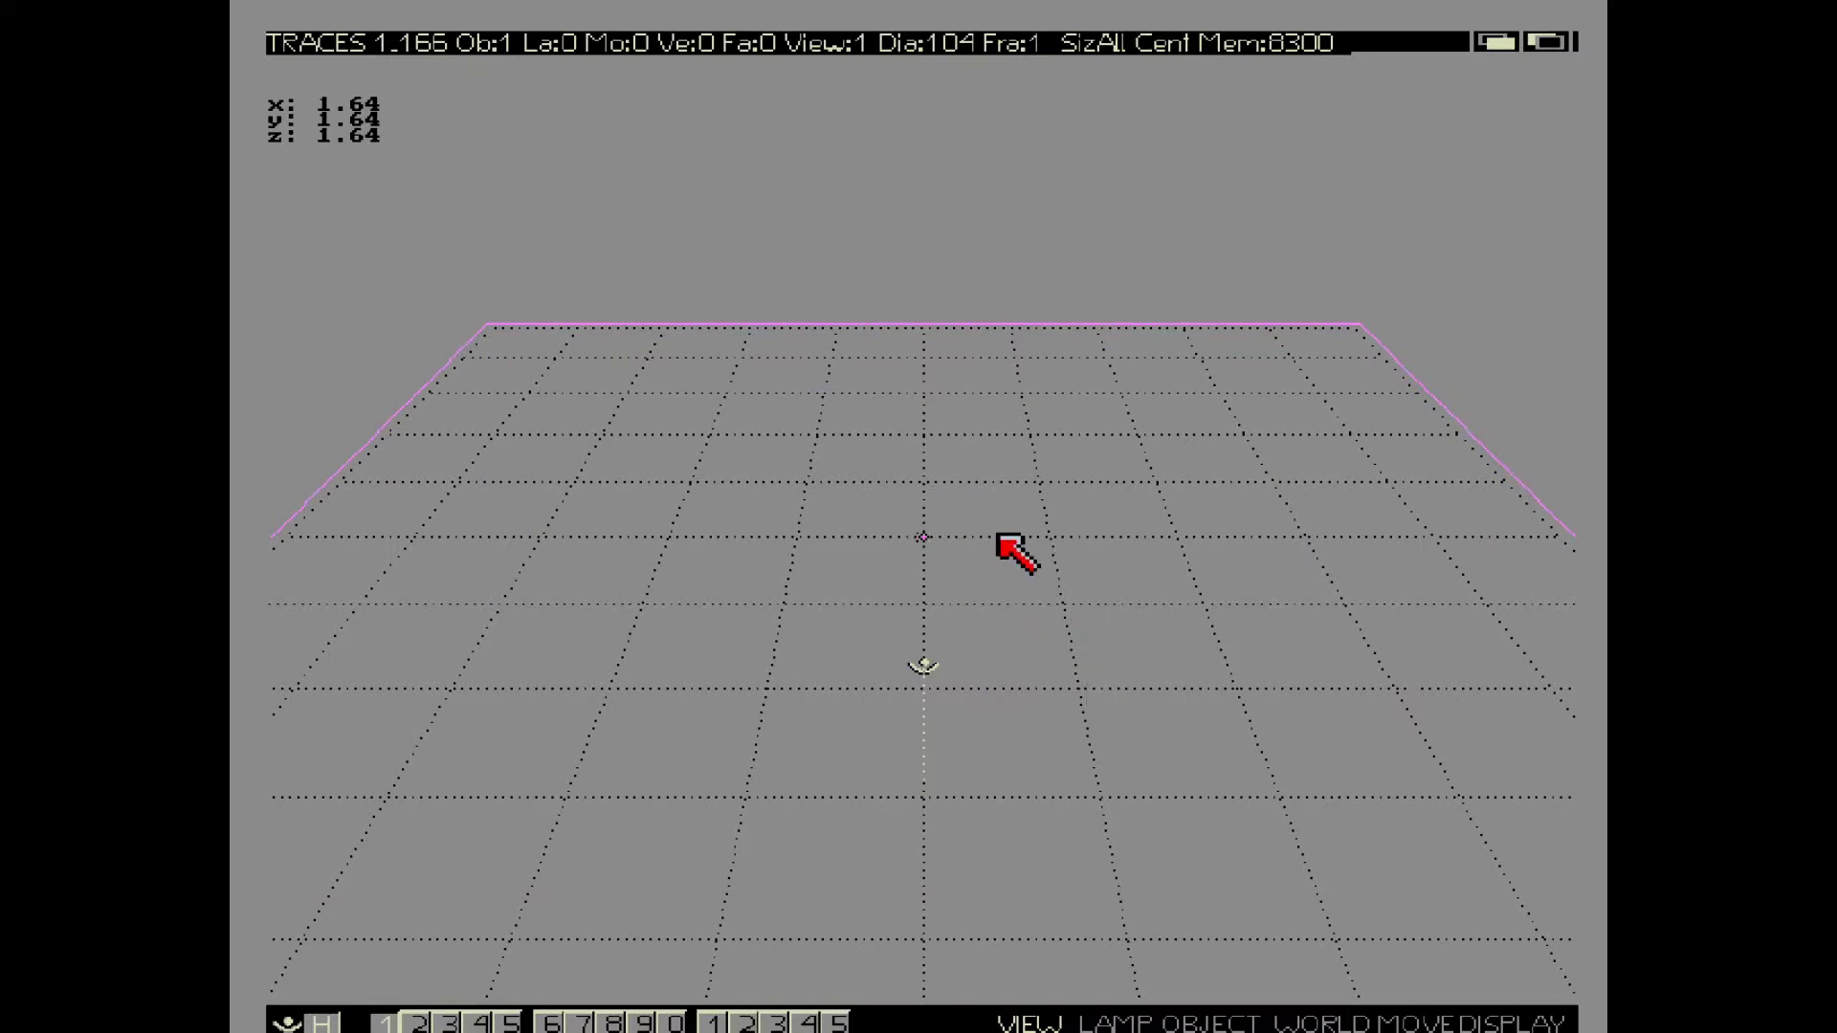
# Add a sphere to the scene on layer 1
pyautogui.hotkey('shift', 'a')
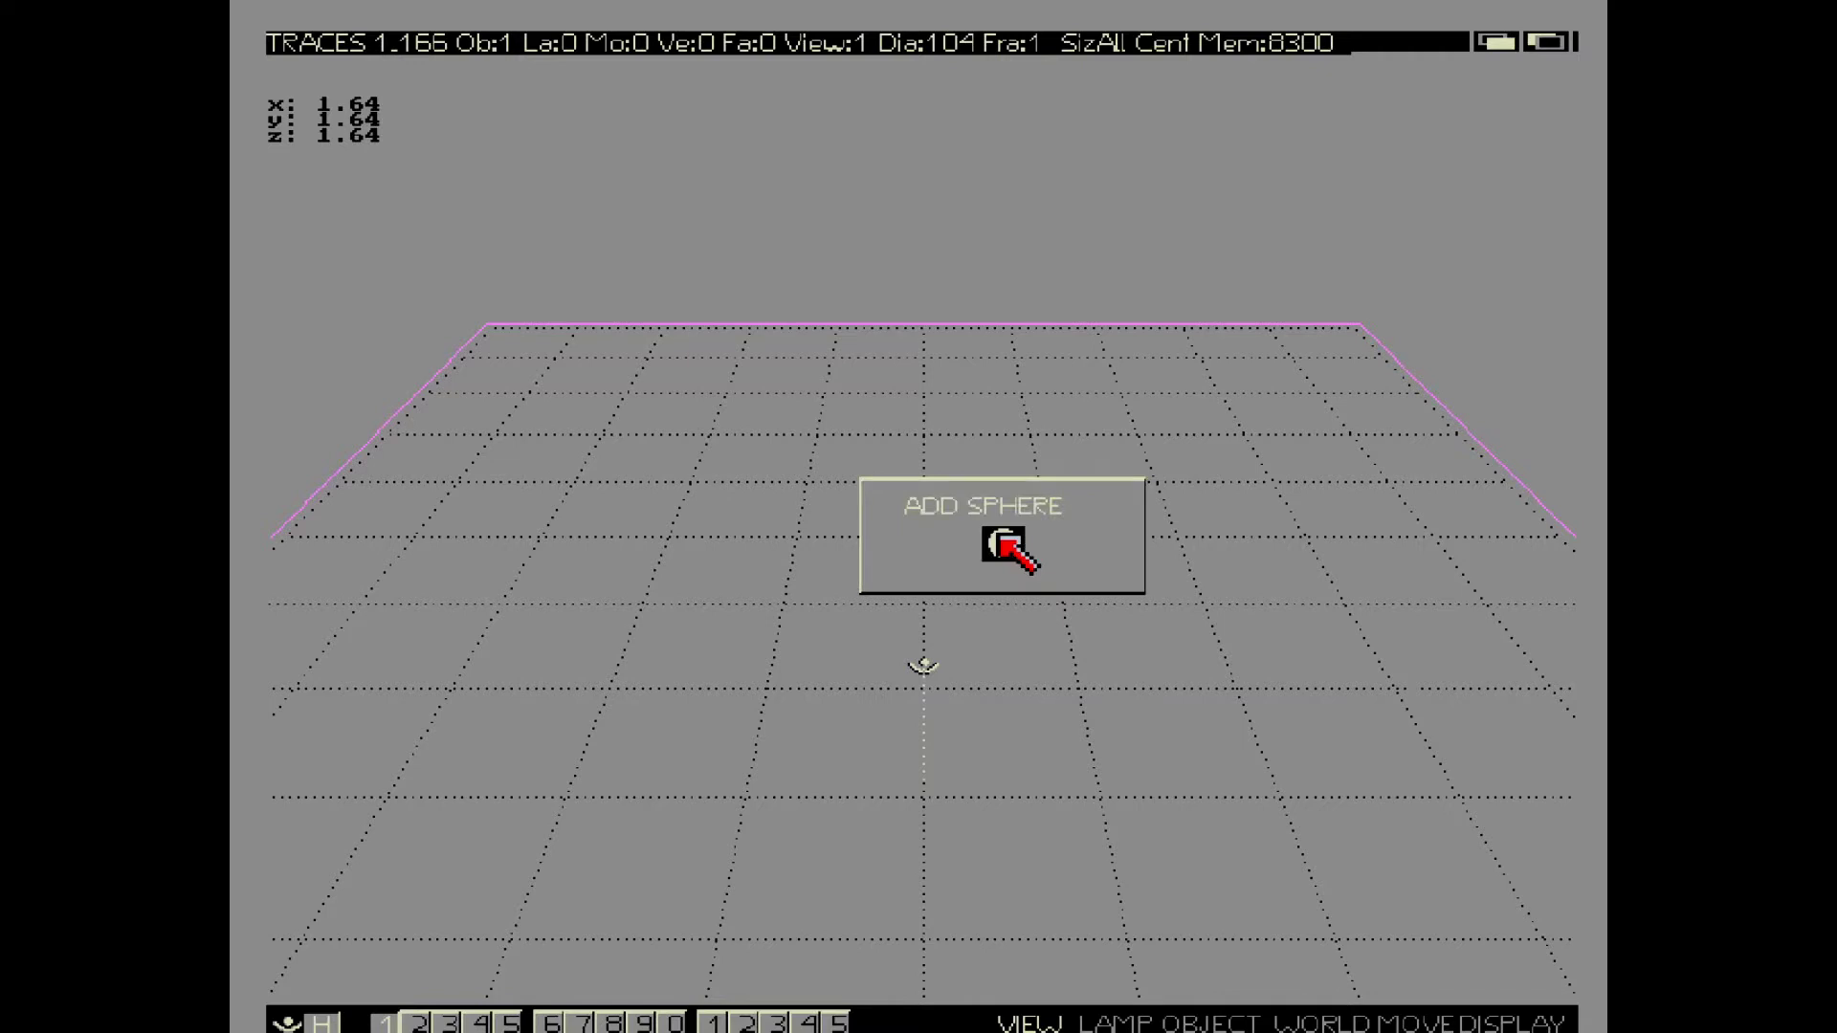
pyautogui.press('m')
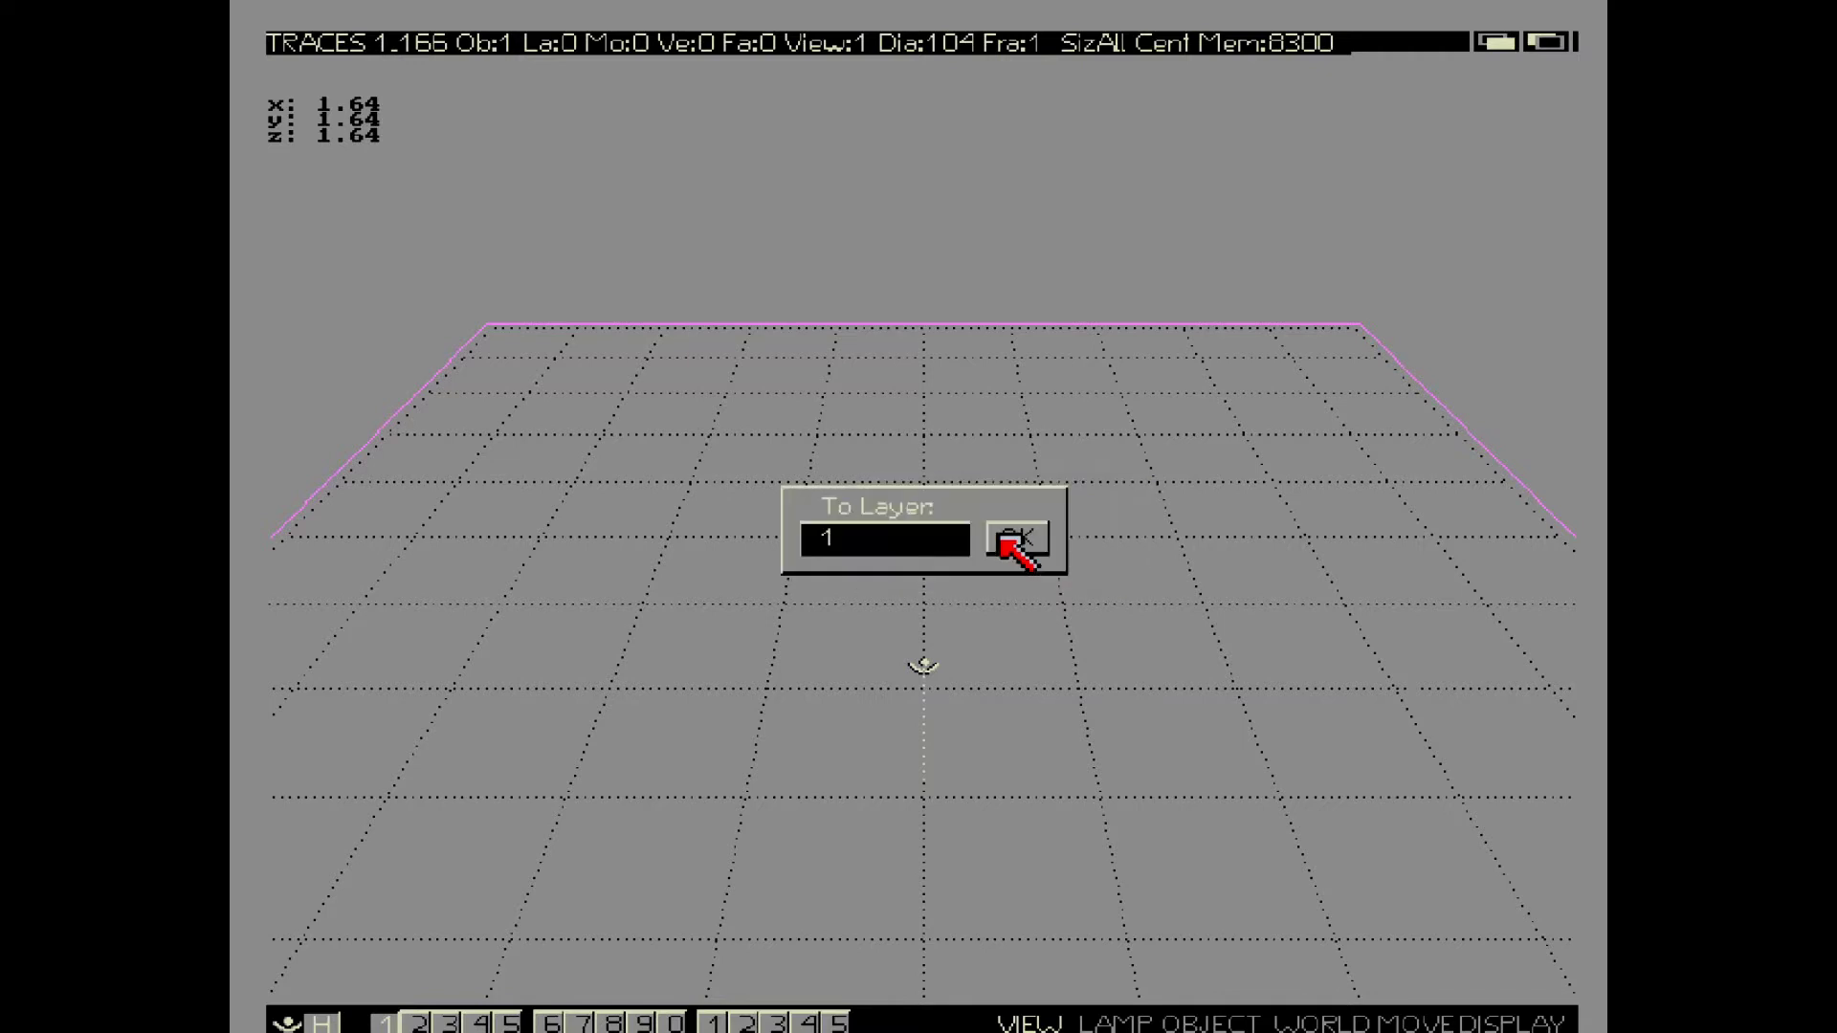
pyautogui.click(1000, 536)
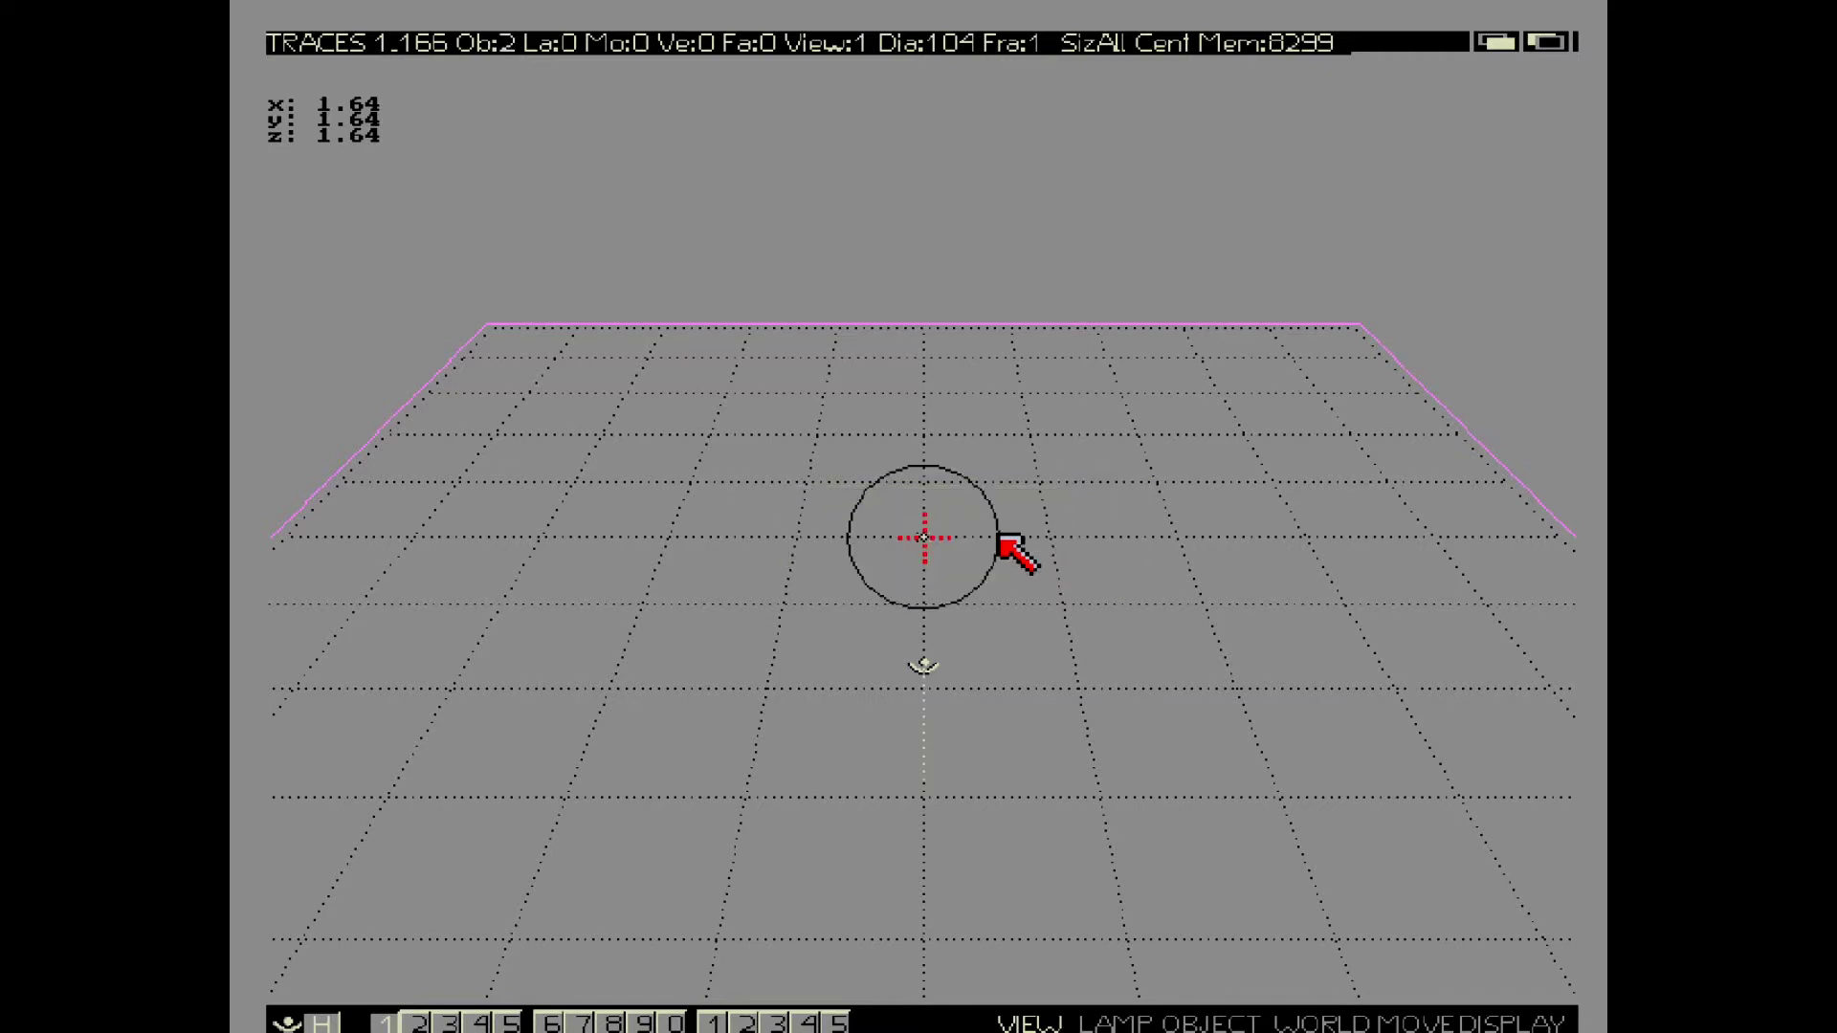
# In front view, raise the sphere until it sits on top of the plane
pyautogui.press('KP_1')
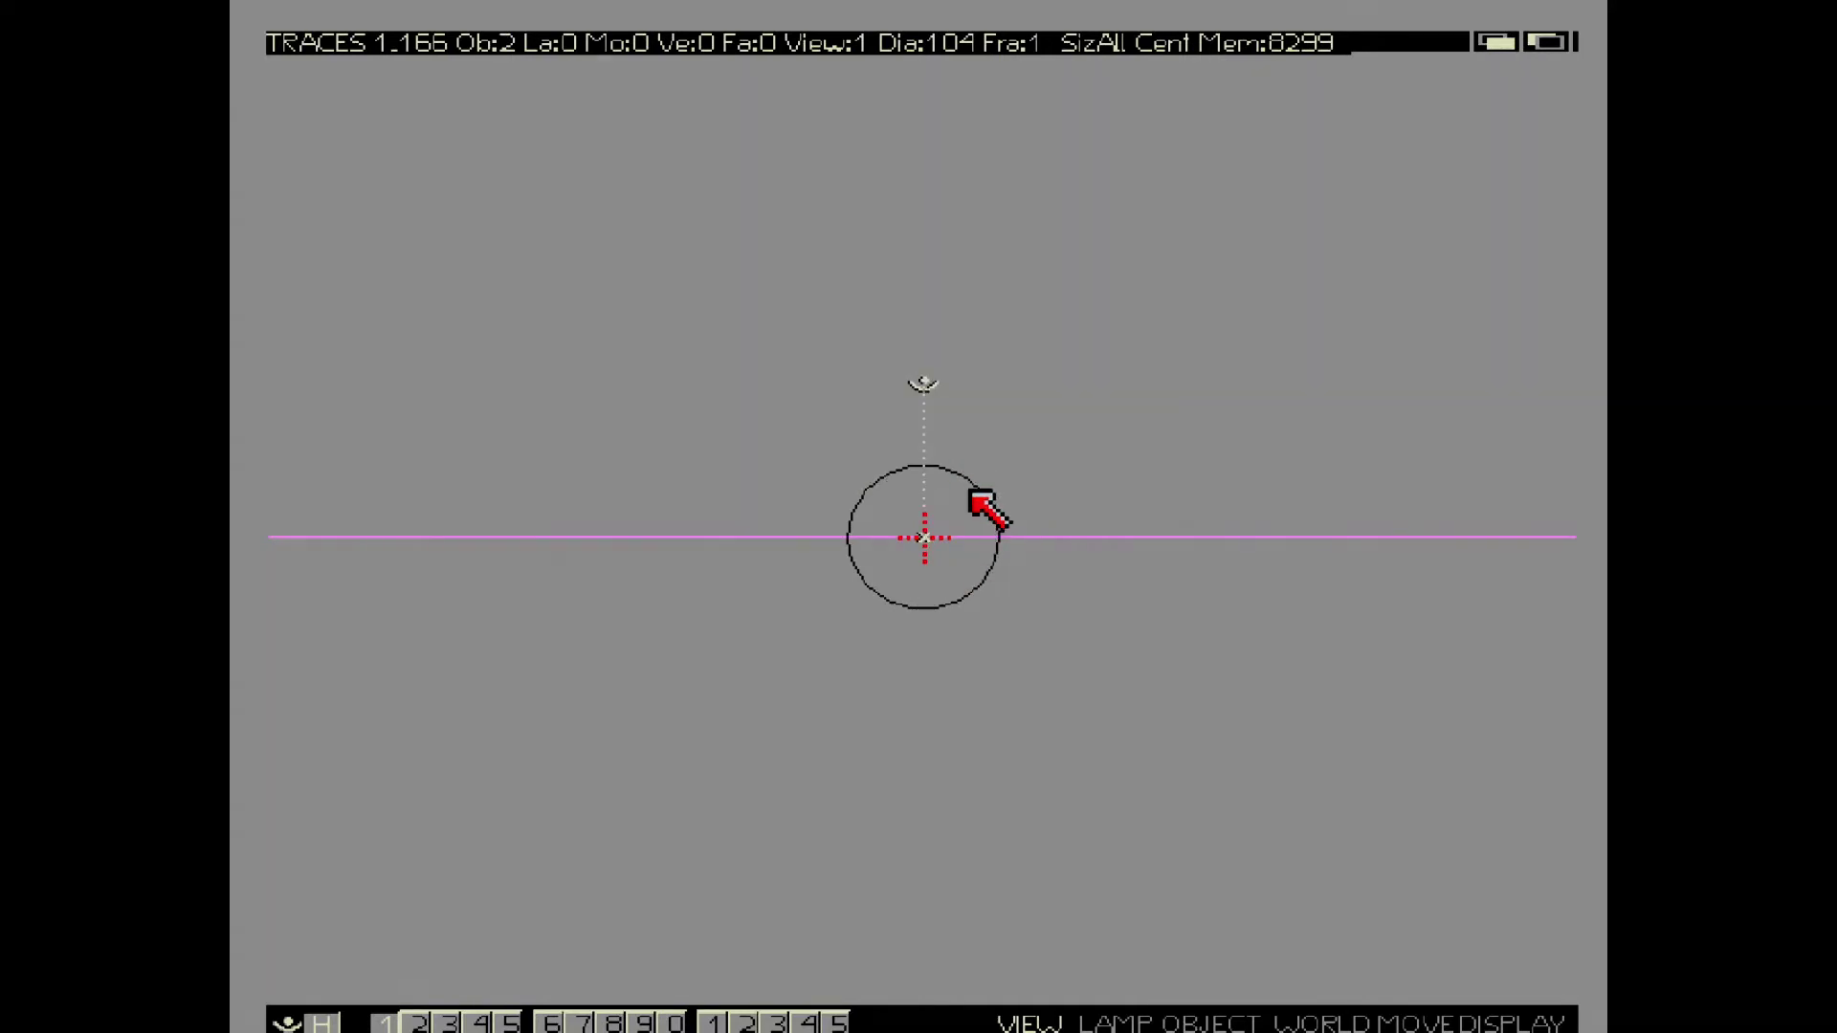
pyautogui.rightClick(967, 492)
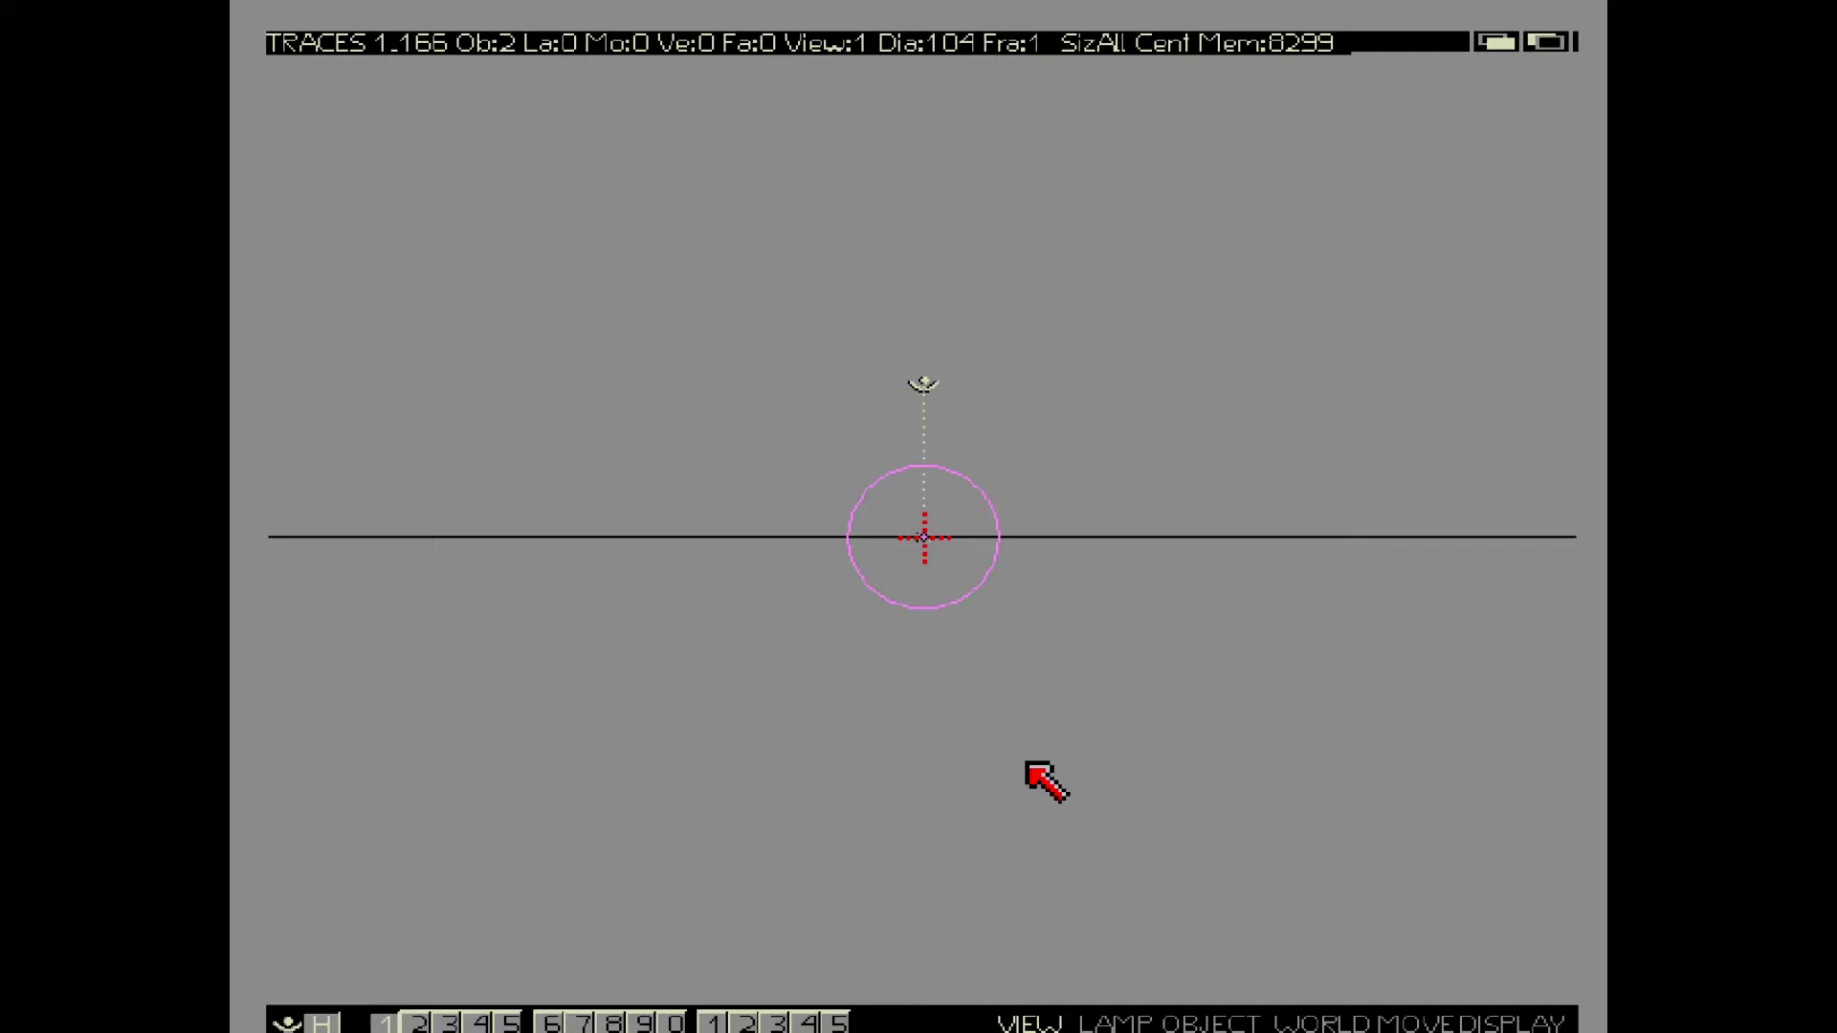
pyautogui.press('g')
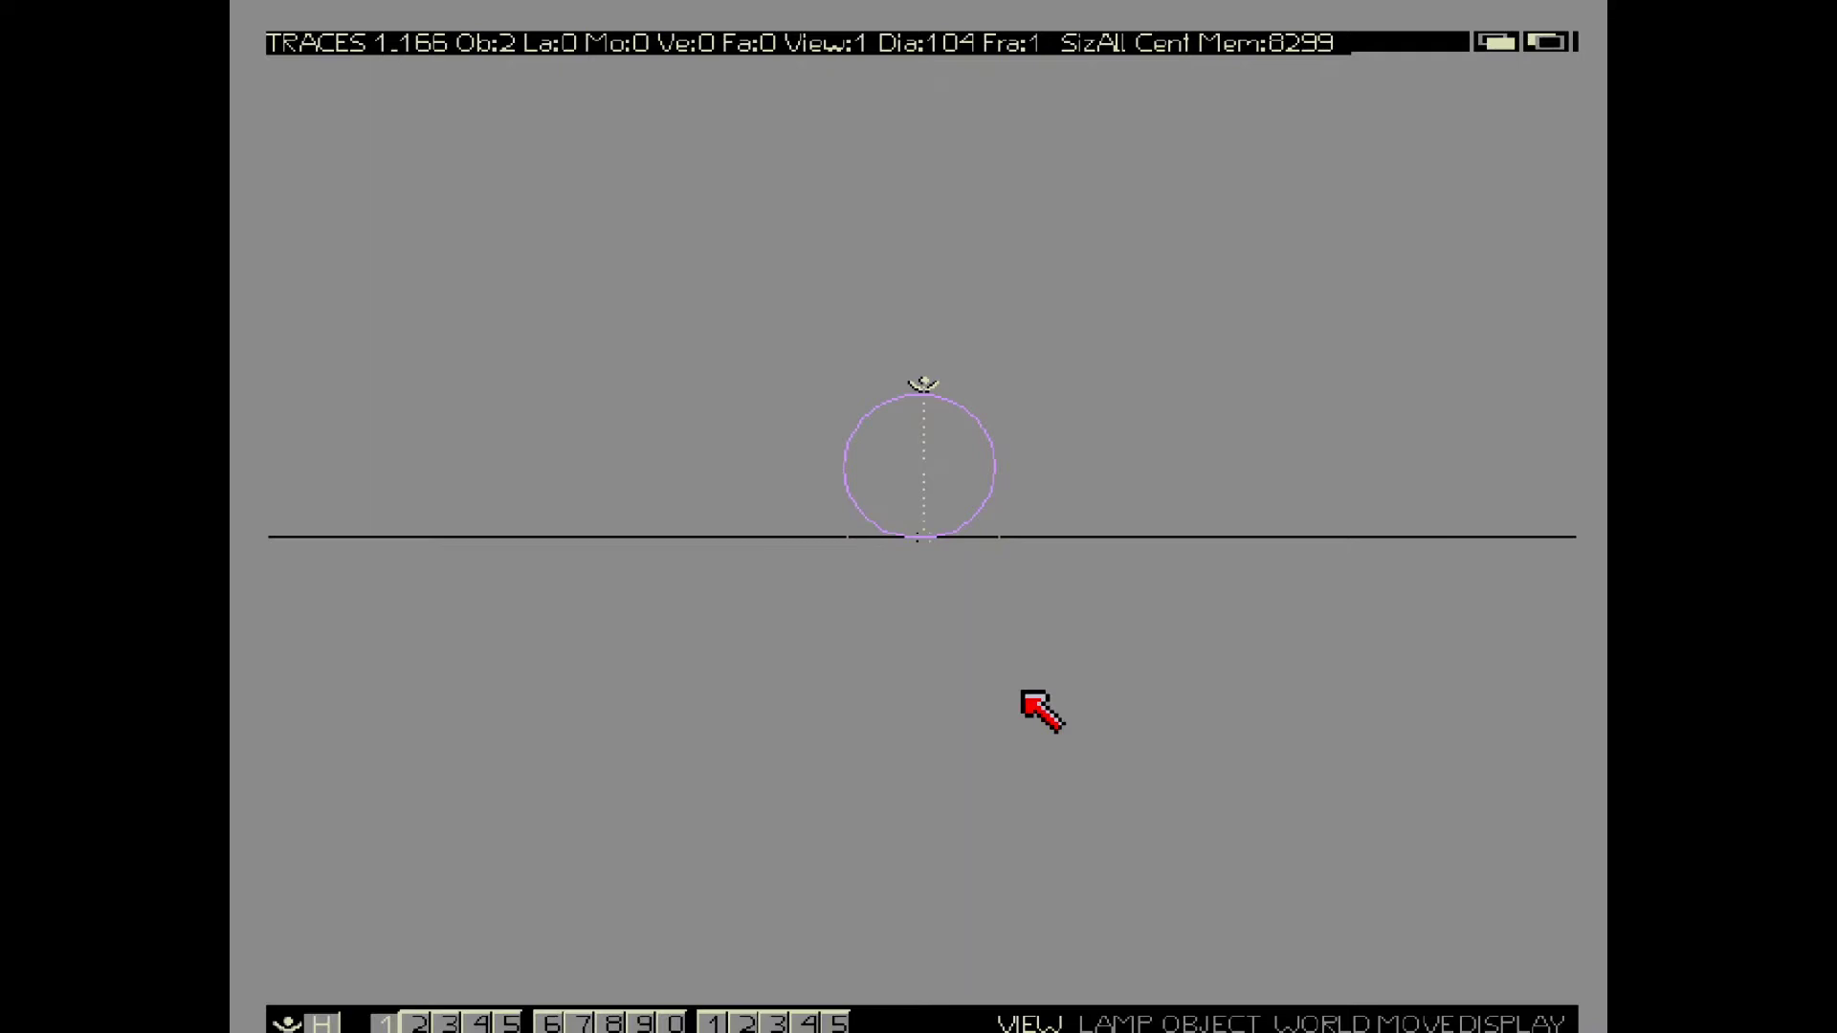
pyautogui.click(1022, 692)
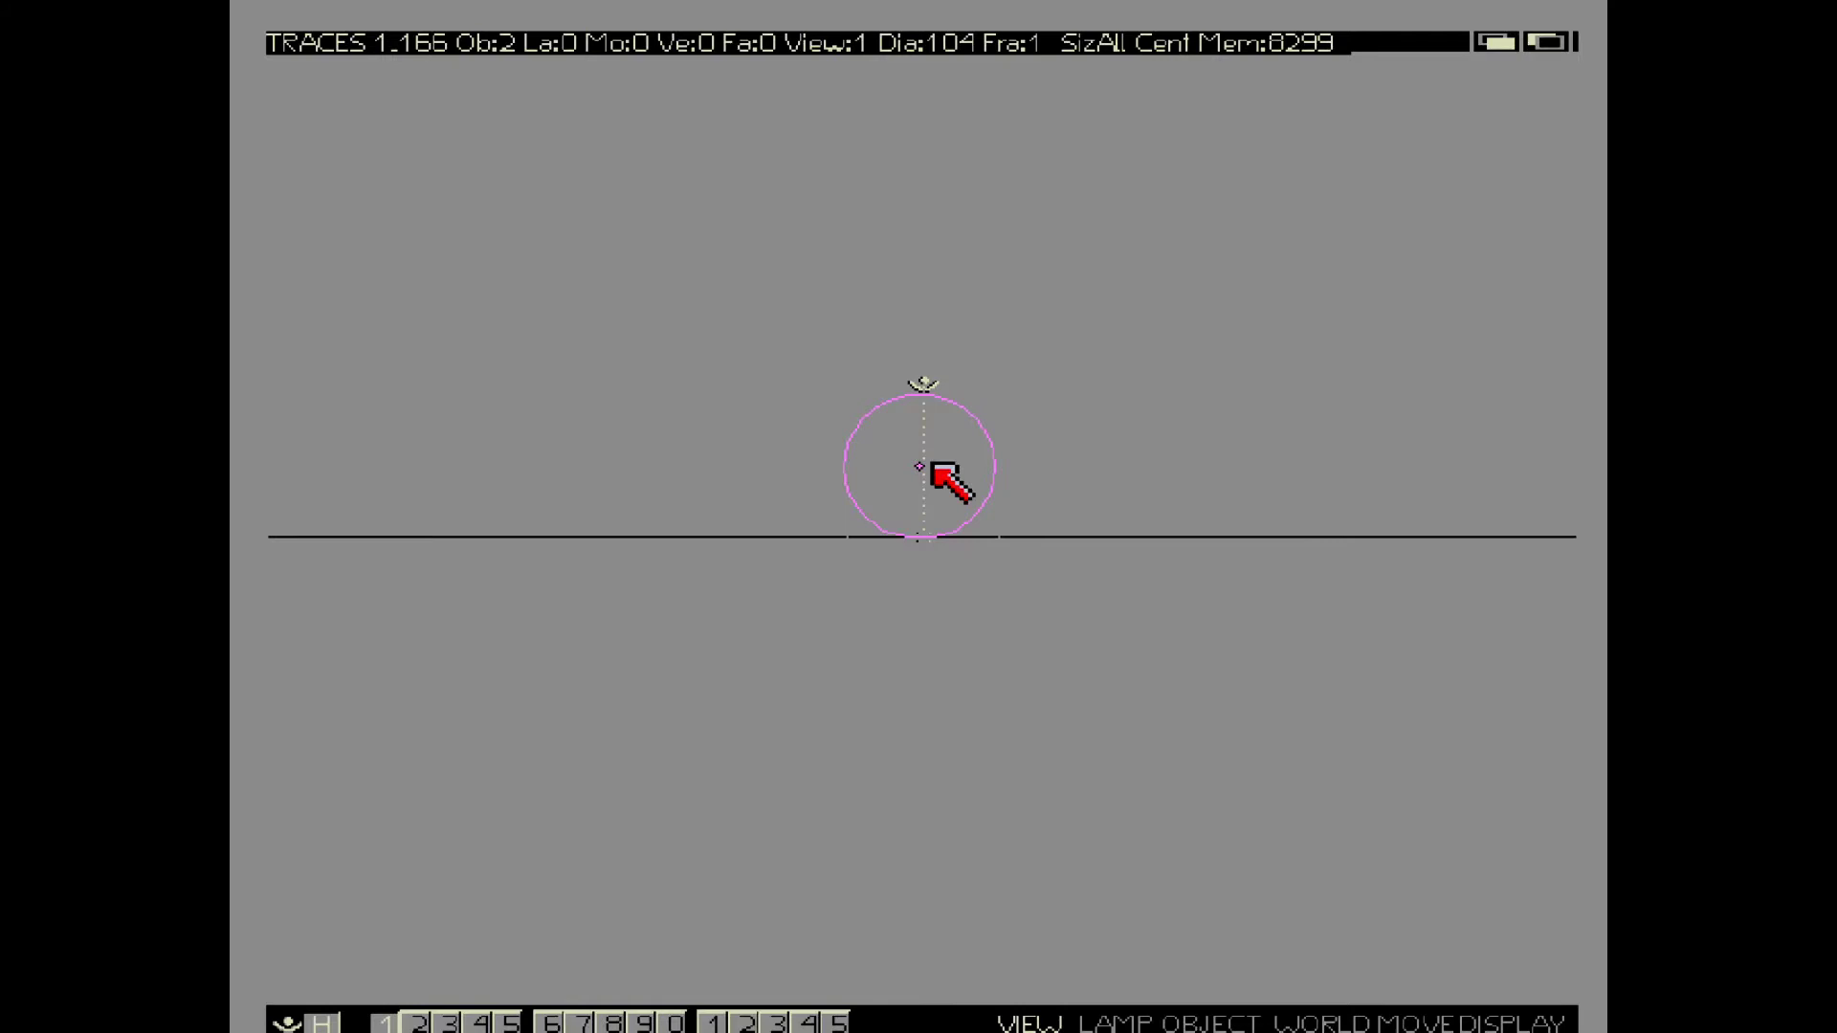
# Place the spotlight up and left of the sphere with its cone aimed at it
pyautogui.press('z')
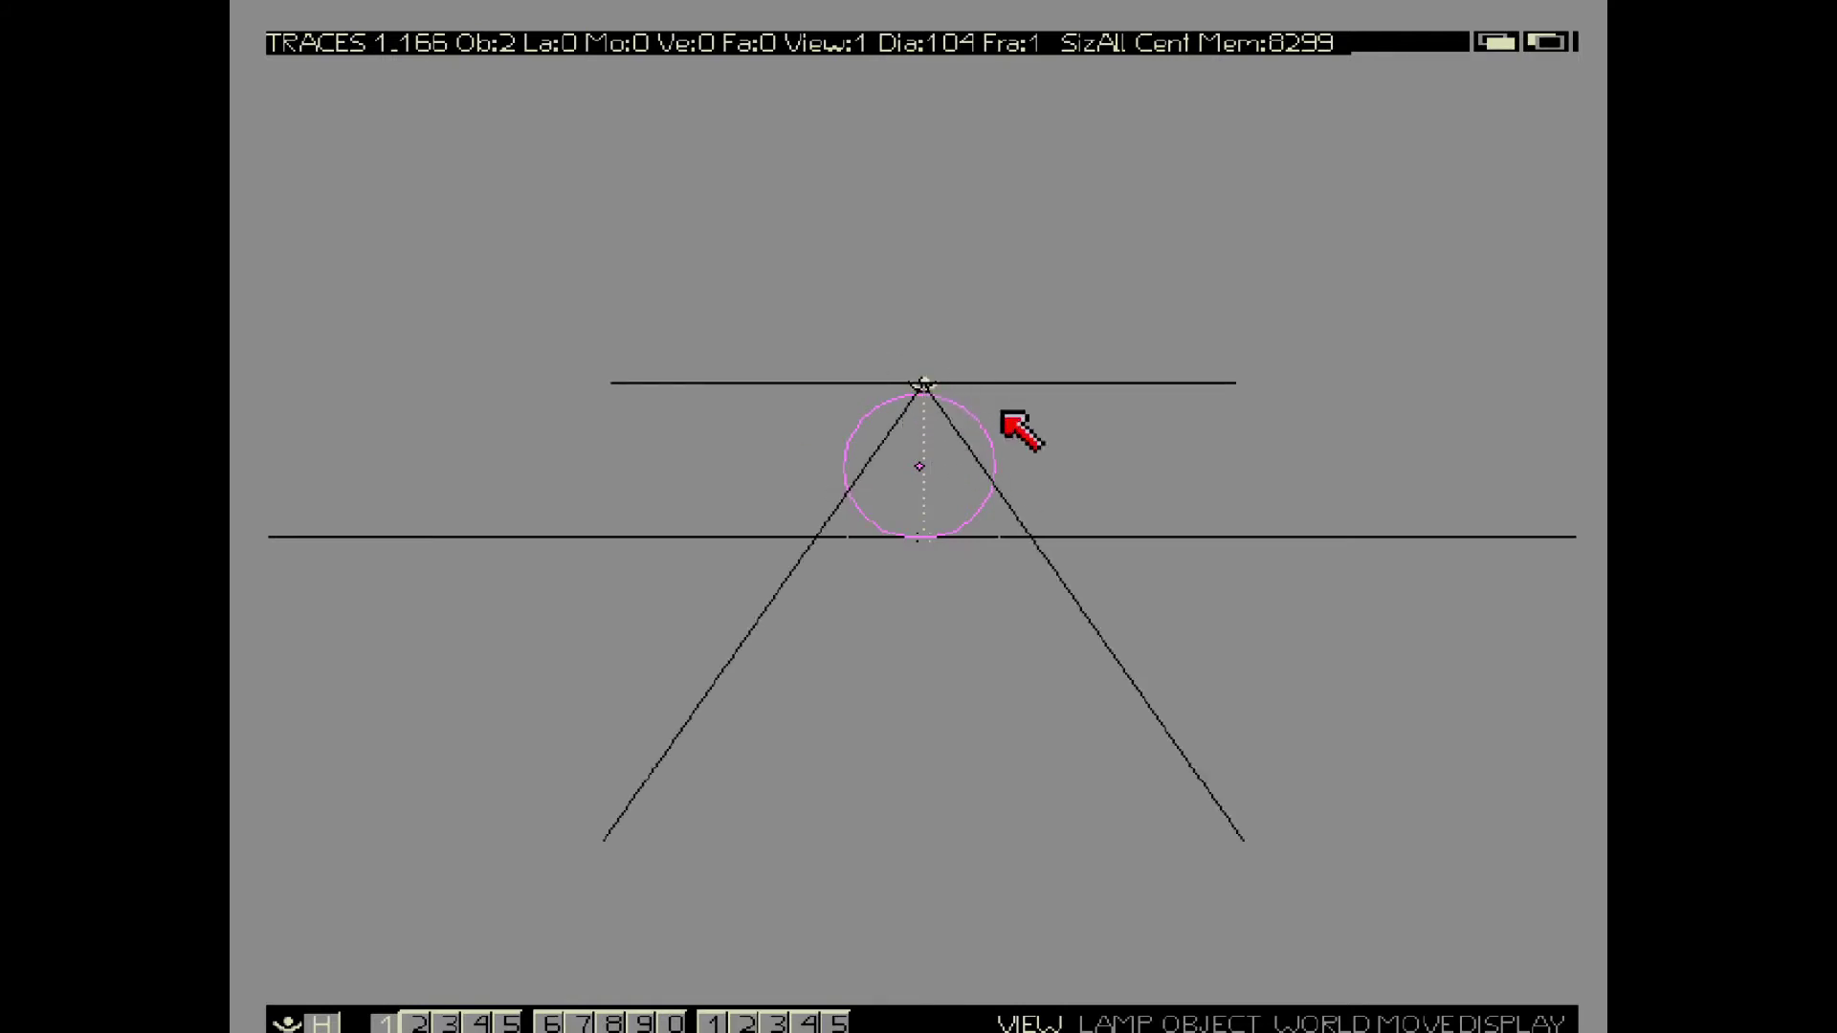
pyautogui.press('Escape')
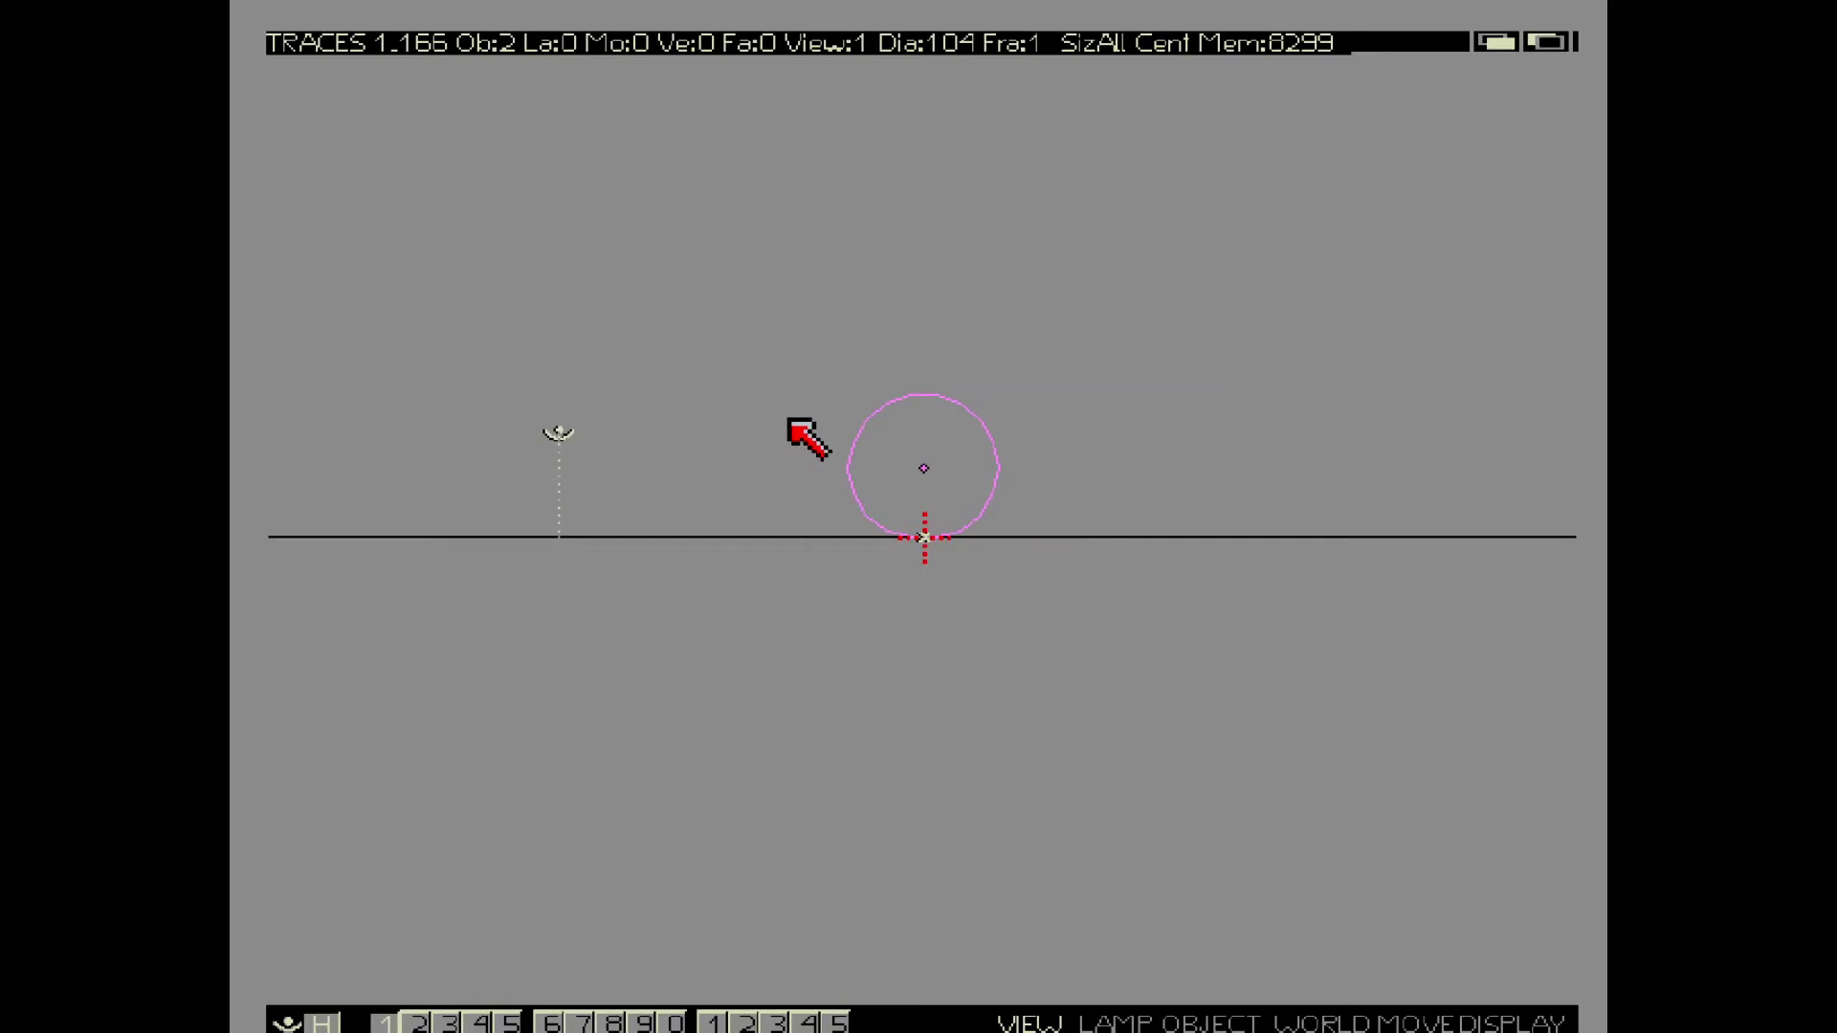
pyautogui.press('z')
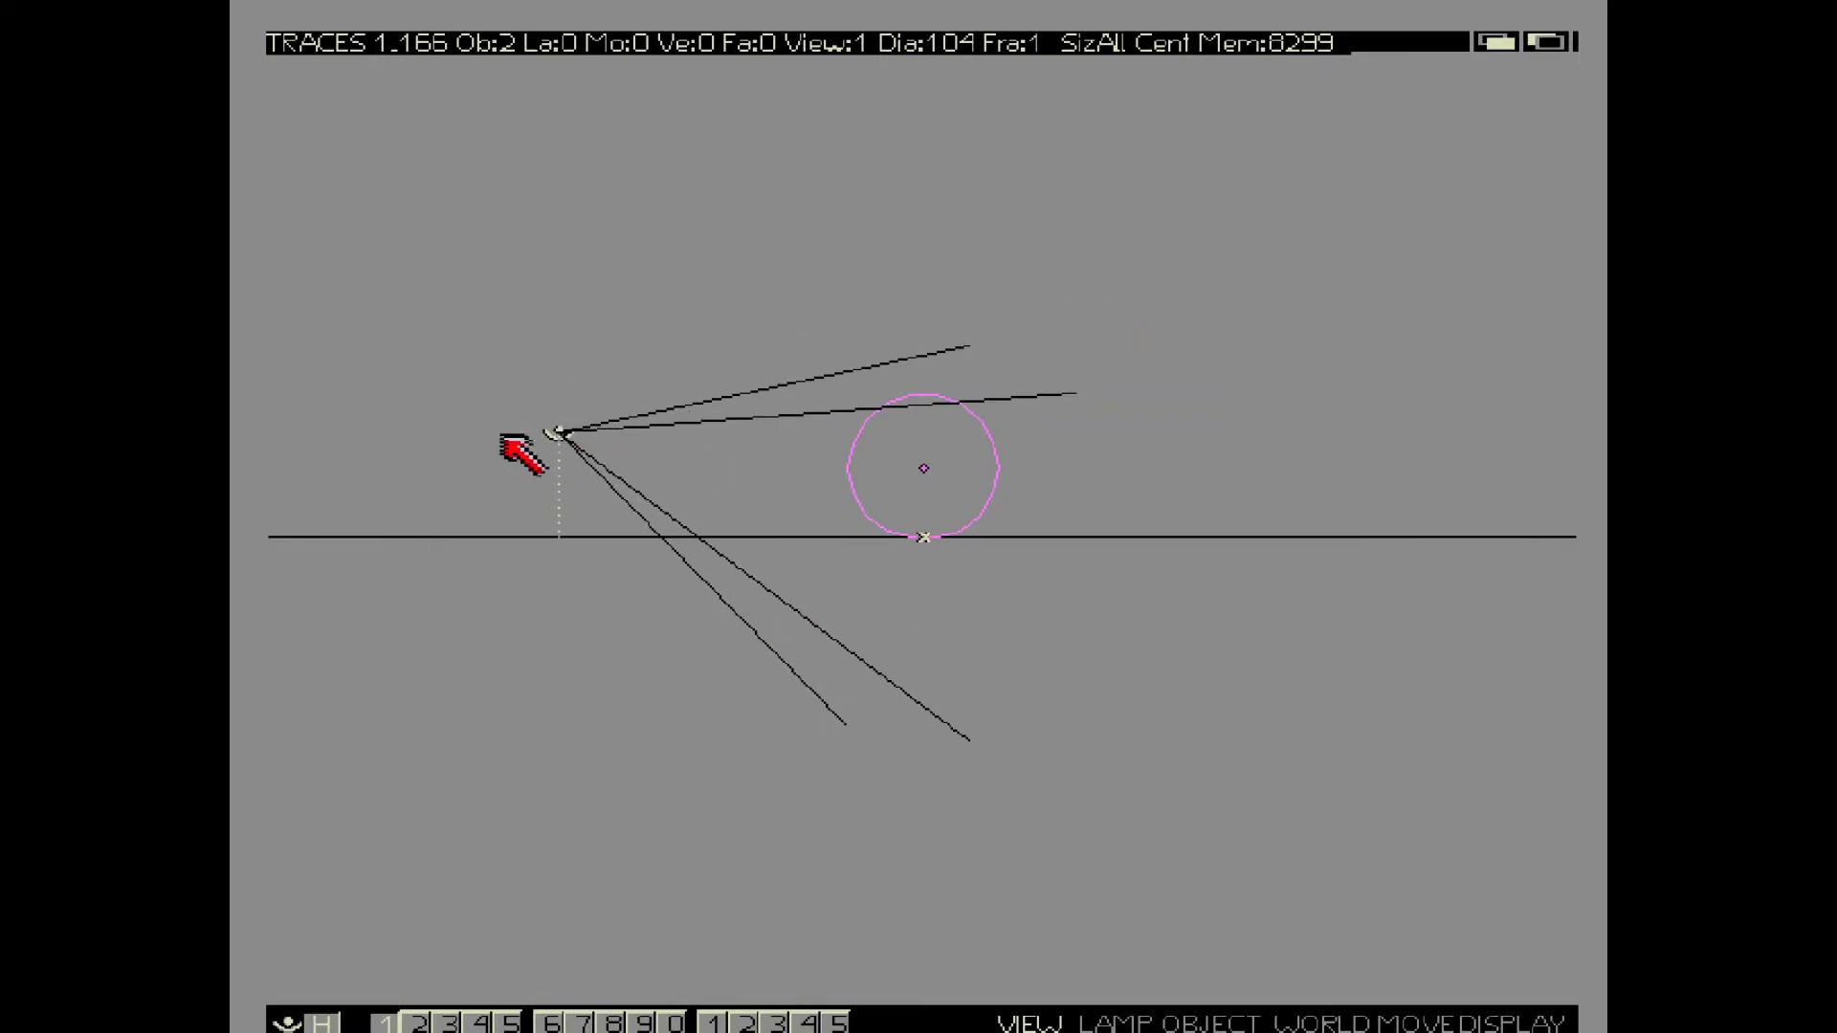
pyautogui.keyDown('shift'); pyautogui.rightClick(701, 601); pyautogui.keyUp('shift')
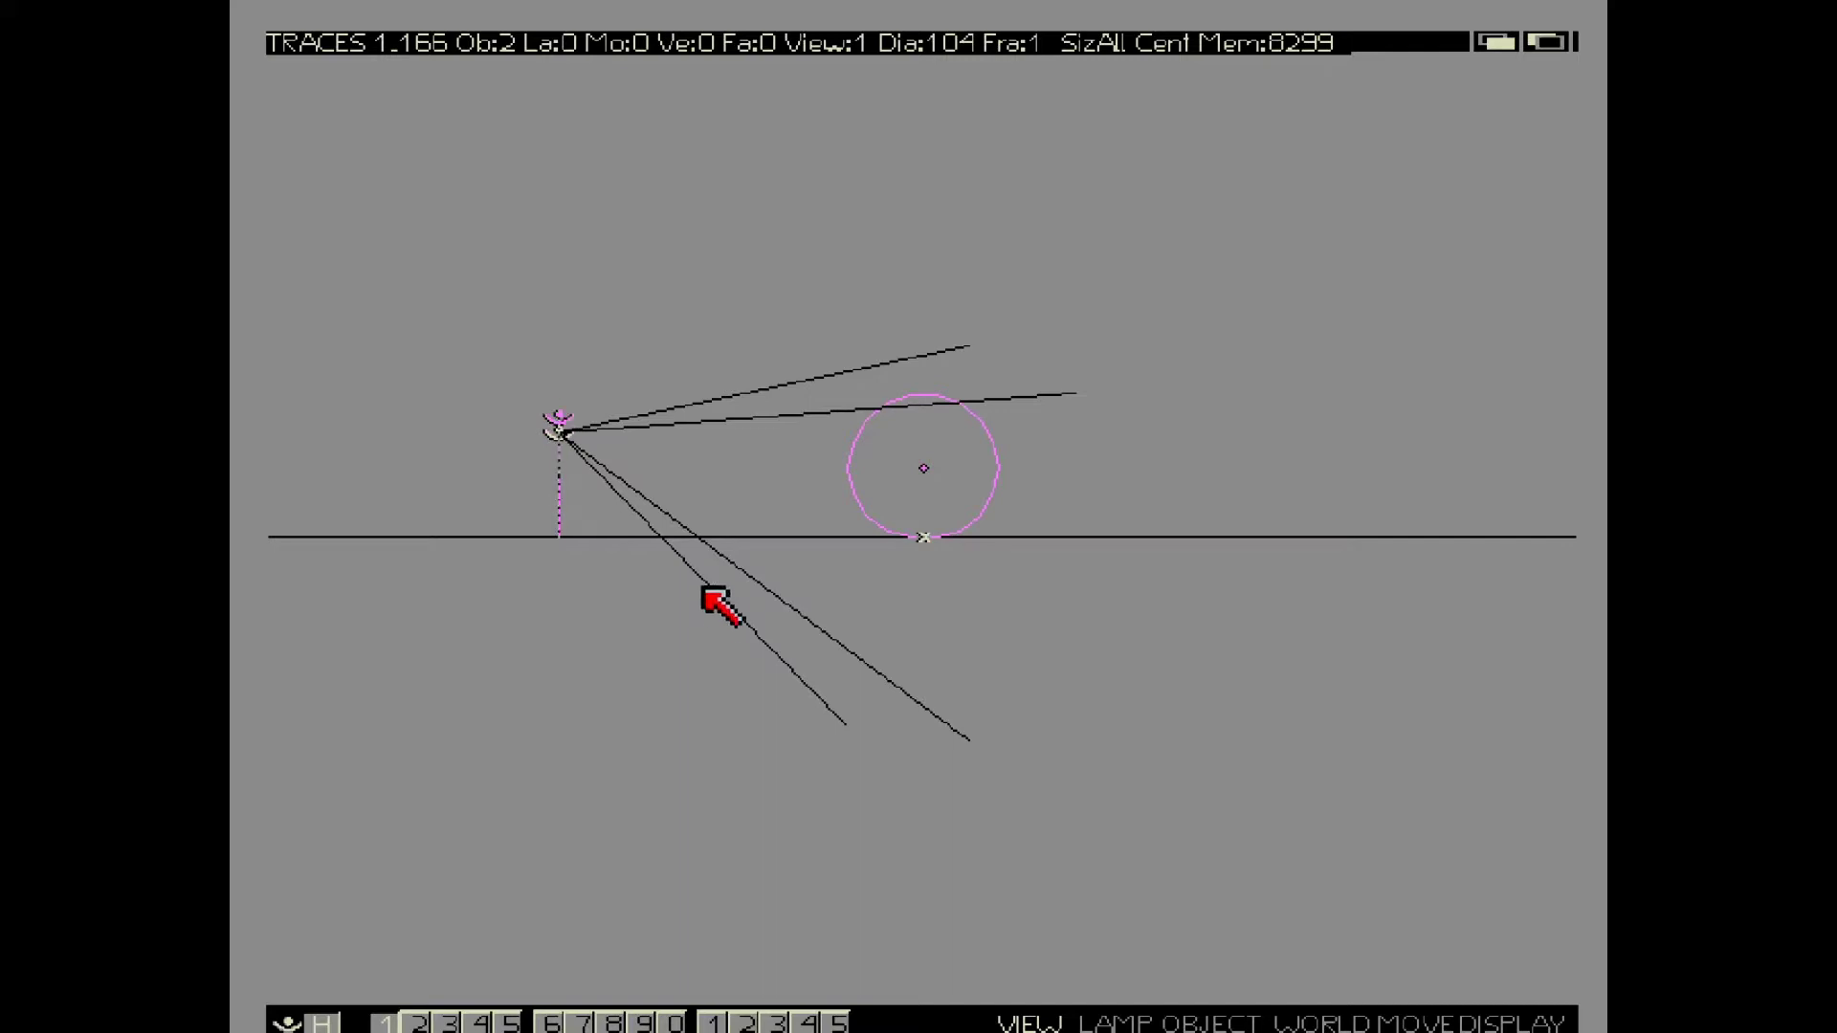
pyautogui.keyDown('shift'); pyautogui.rightClick(720, 597); pyautogui.keyUp('shift')
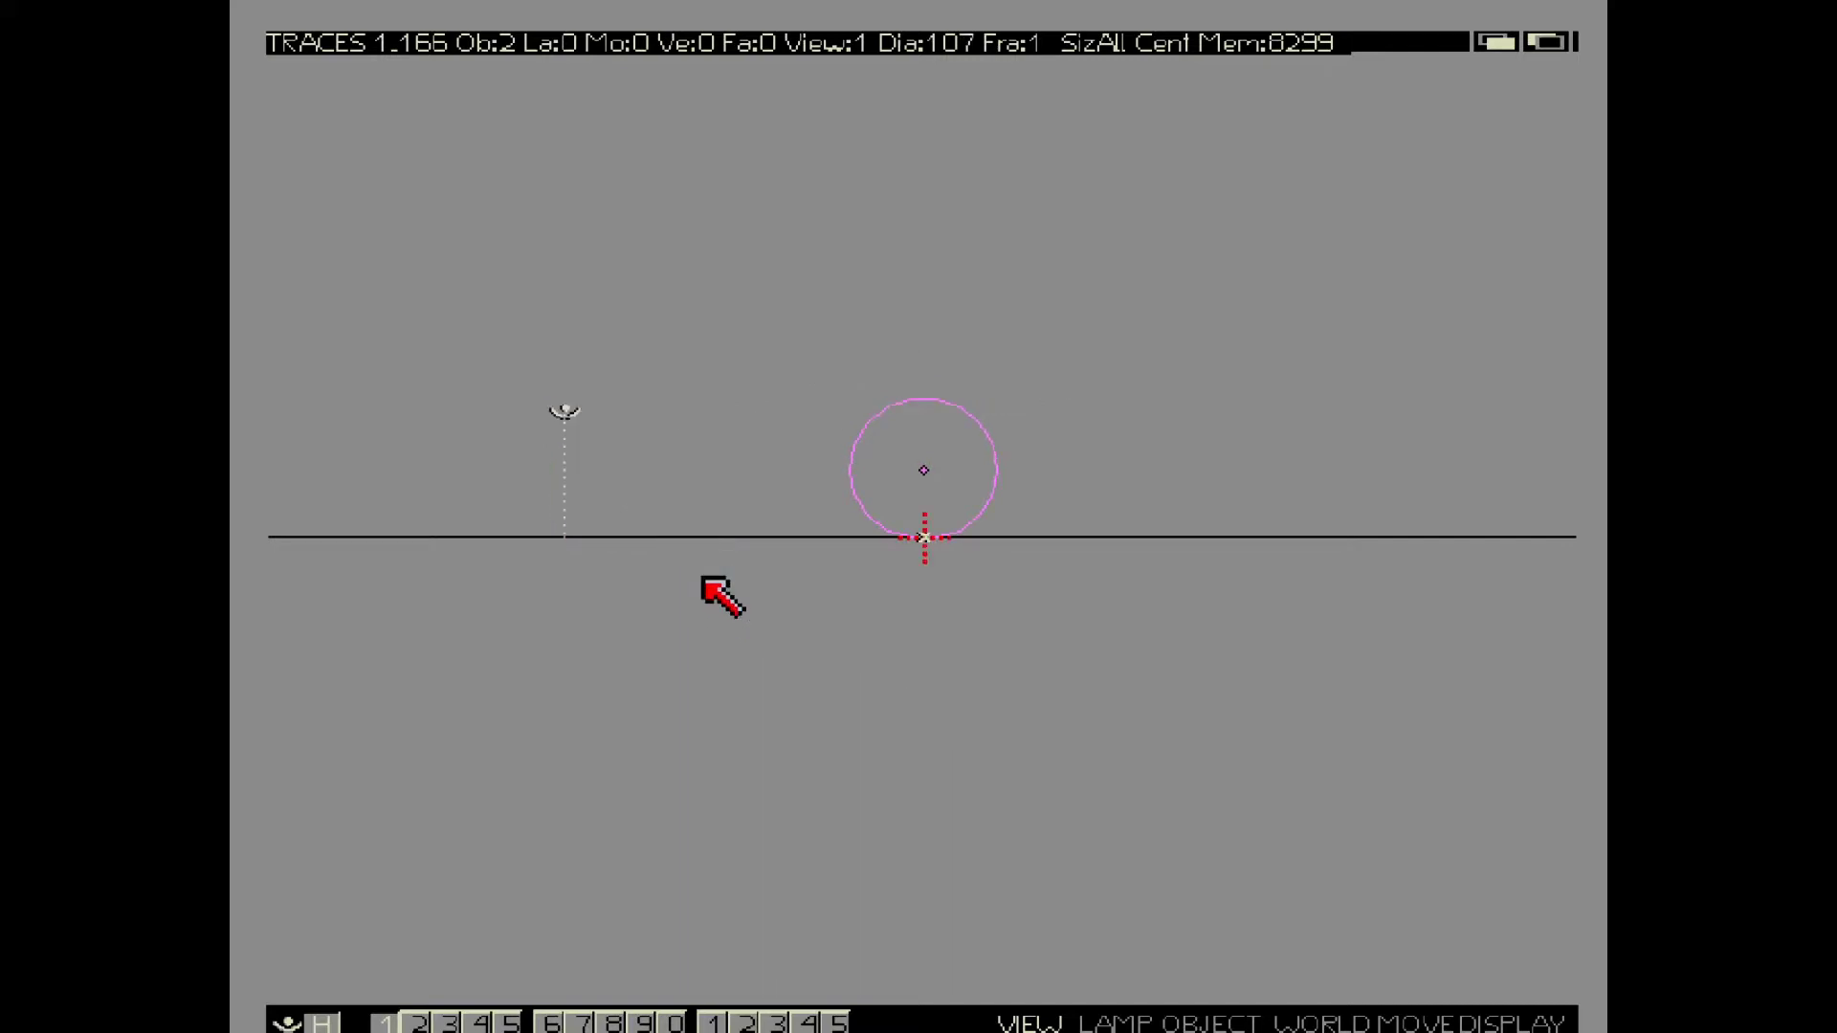
pyautogui.rightClick(699, 528)
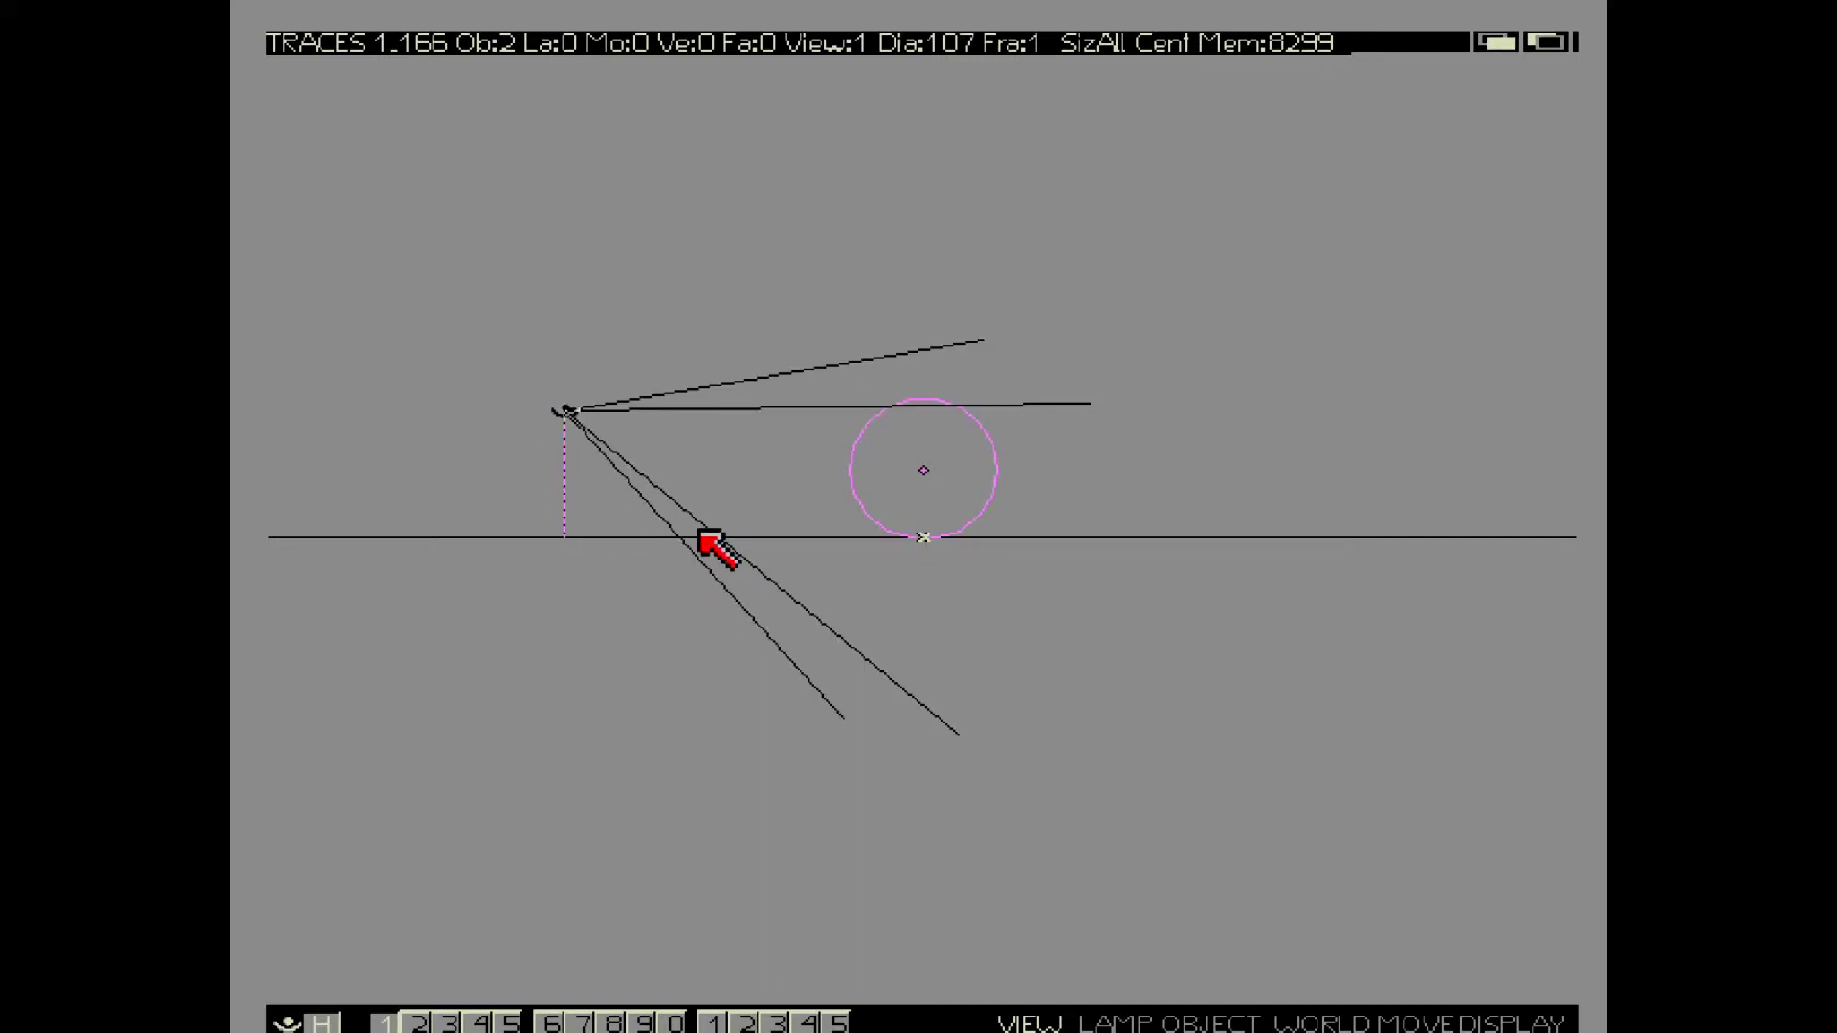
pyautogui.press('g')
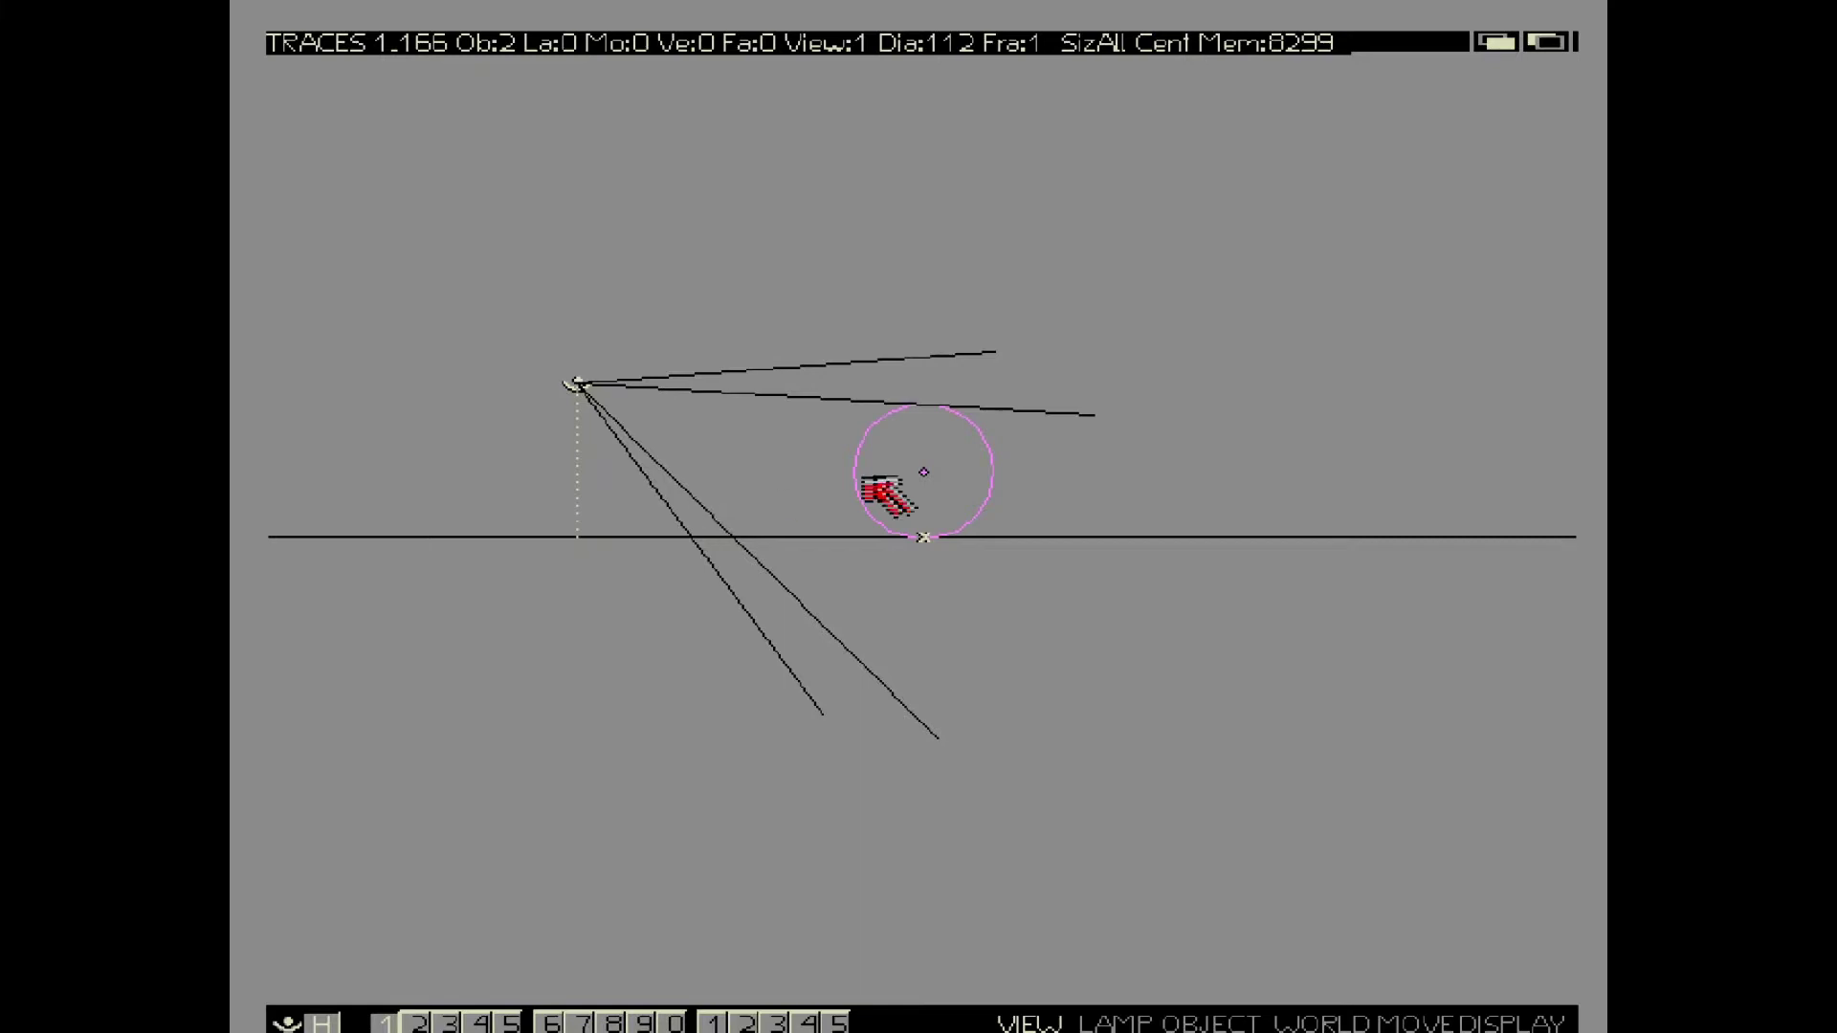
# Bring up the DISPLAY render settings panel from the bottom menu bar
pyautogui.click(1513, 1022)
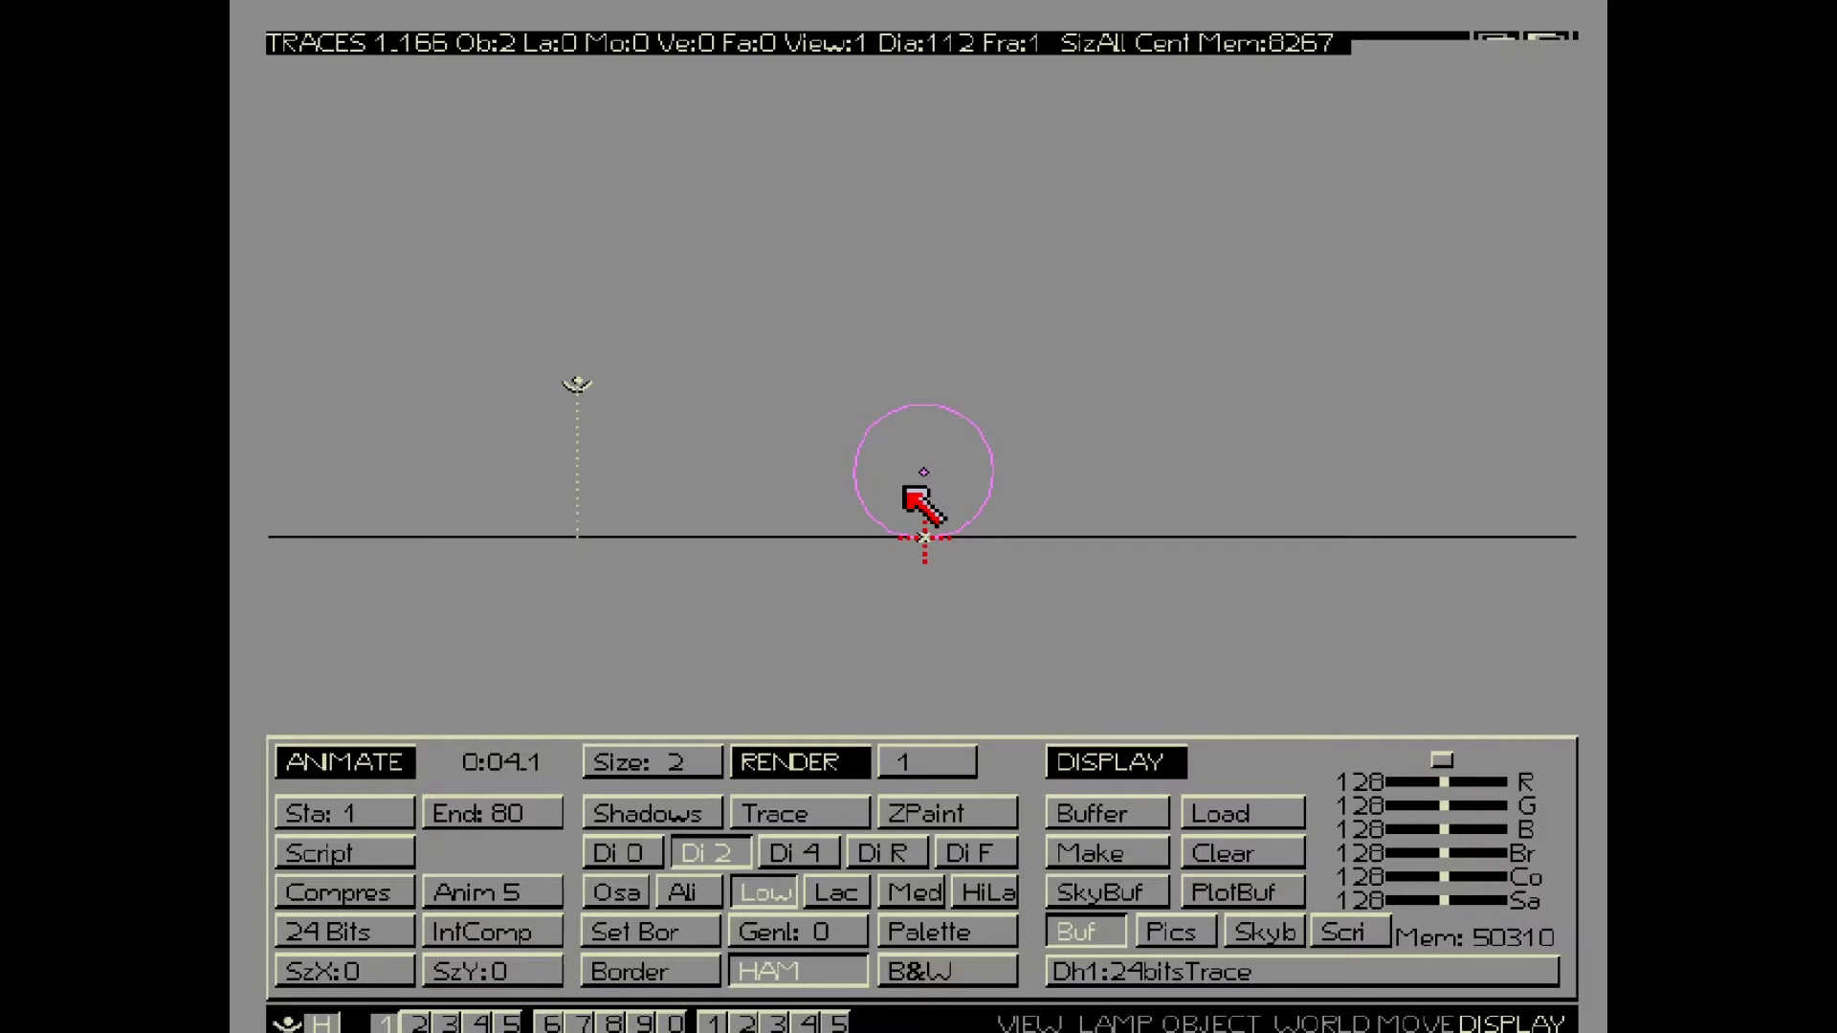
# Add a new lamp and nudge it slightly left
pyautogui.hotkey('shift', 'a')
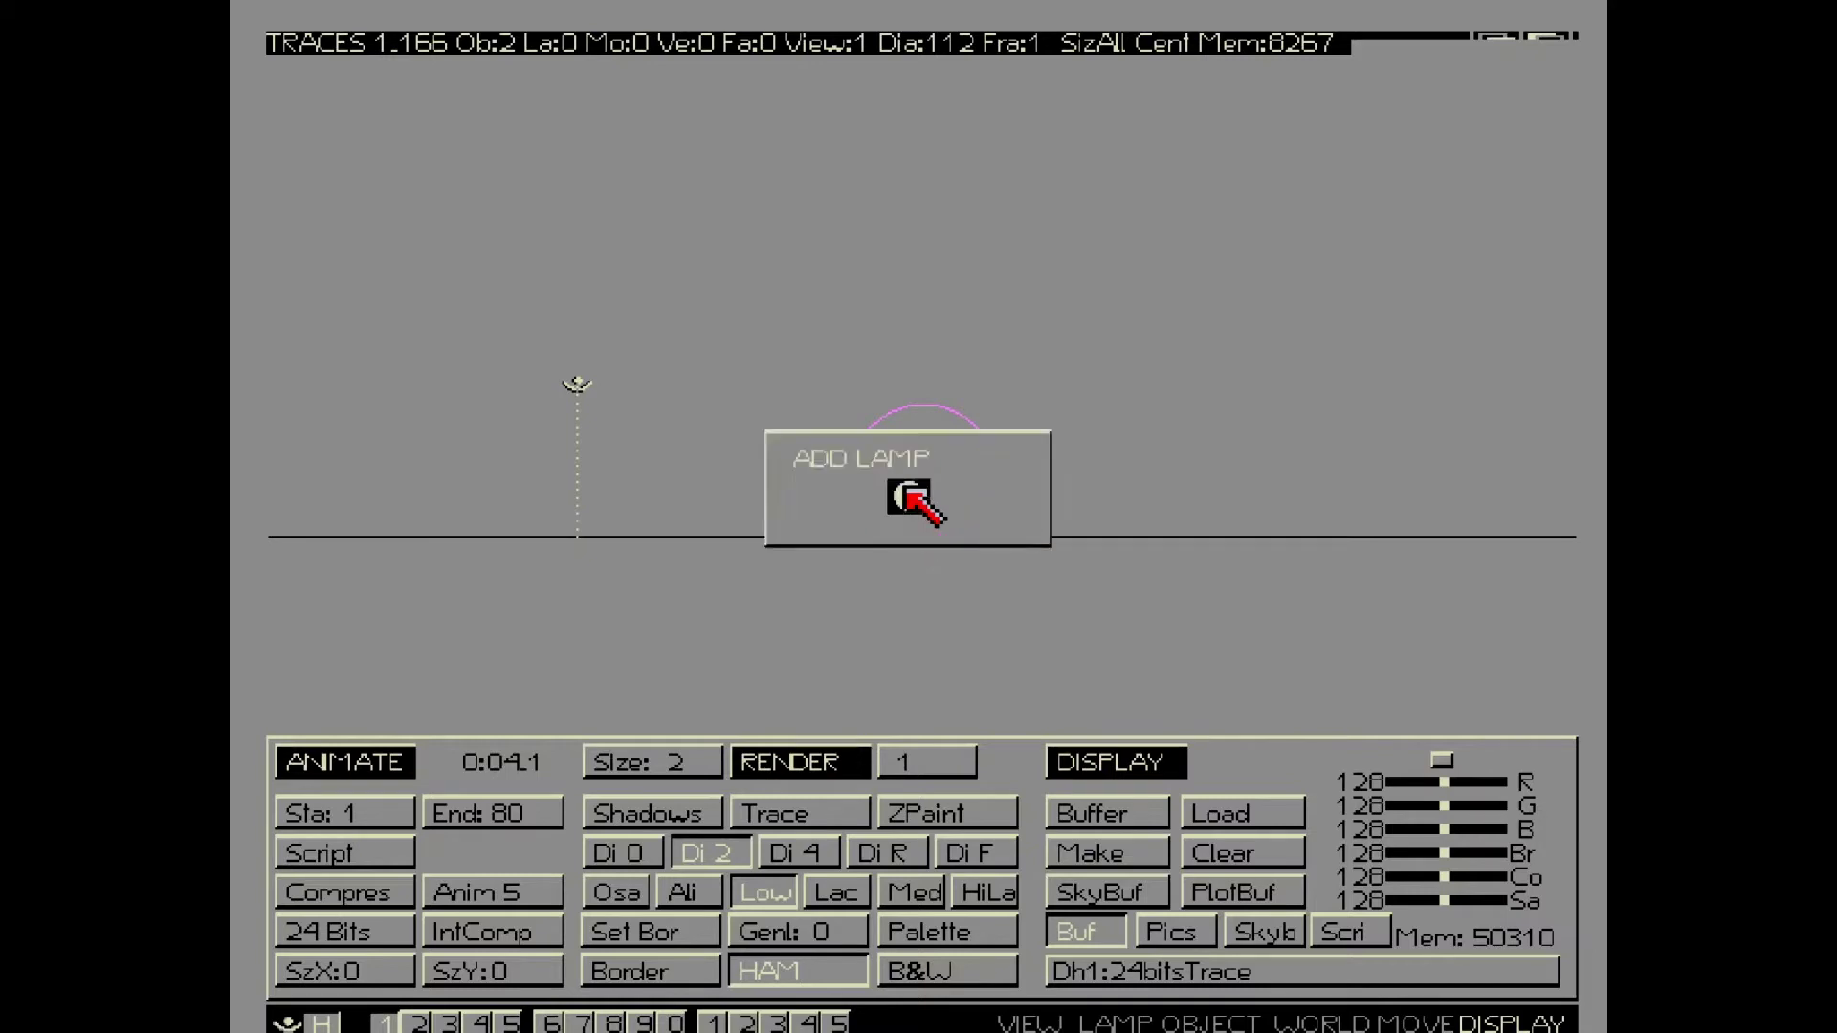
pyautogui.click(907, 492)
pyautogui.click(907, 490)
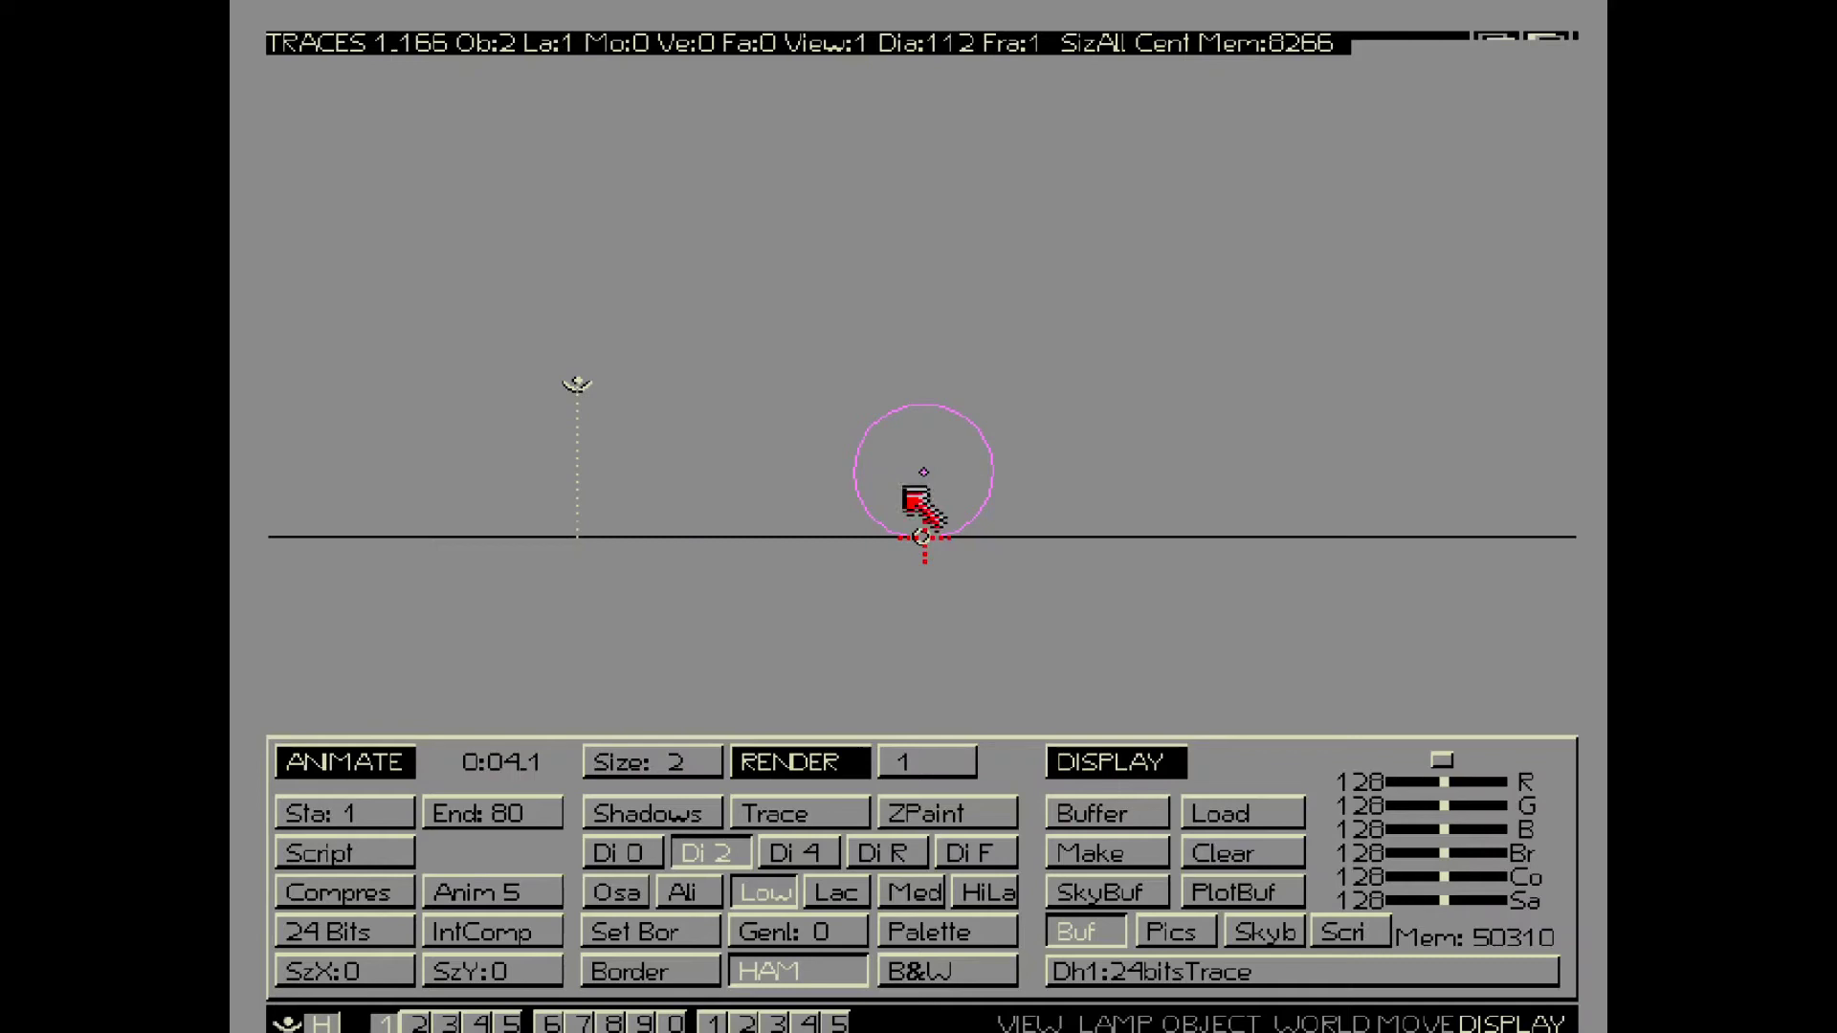
pyautogui.press('g')
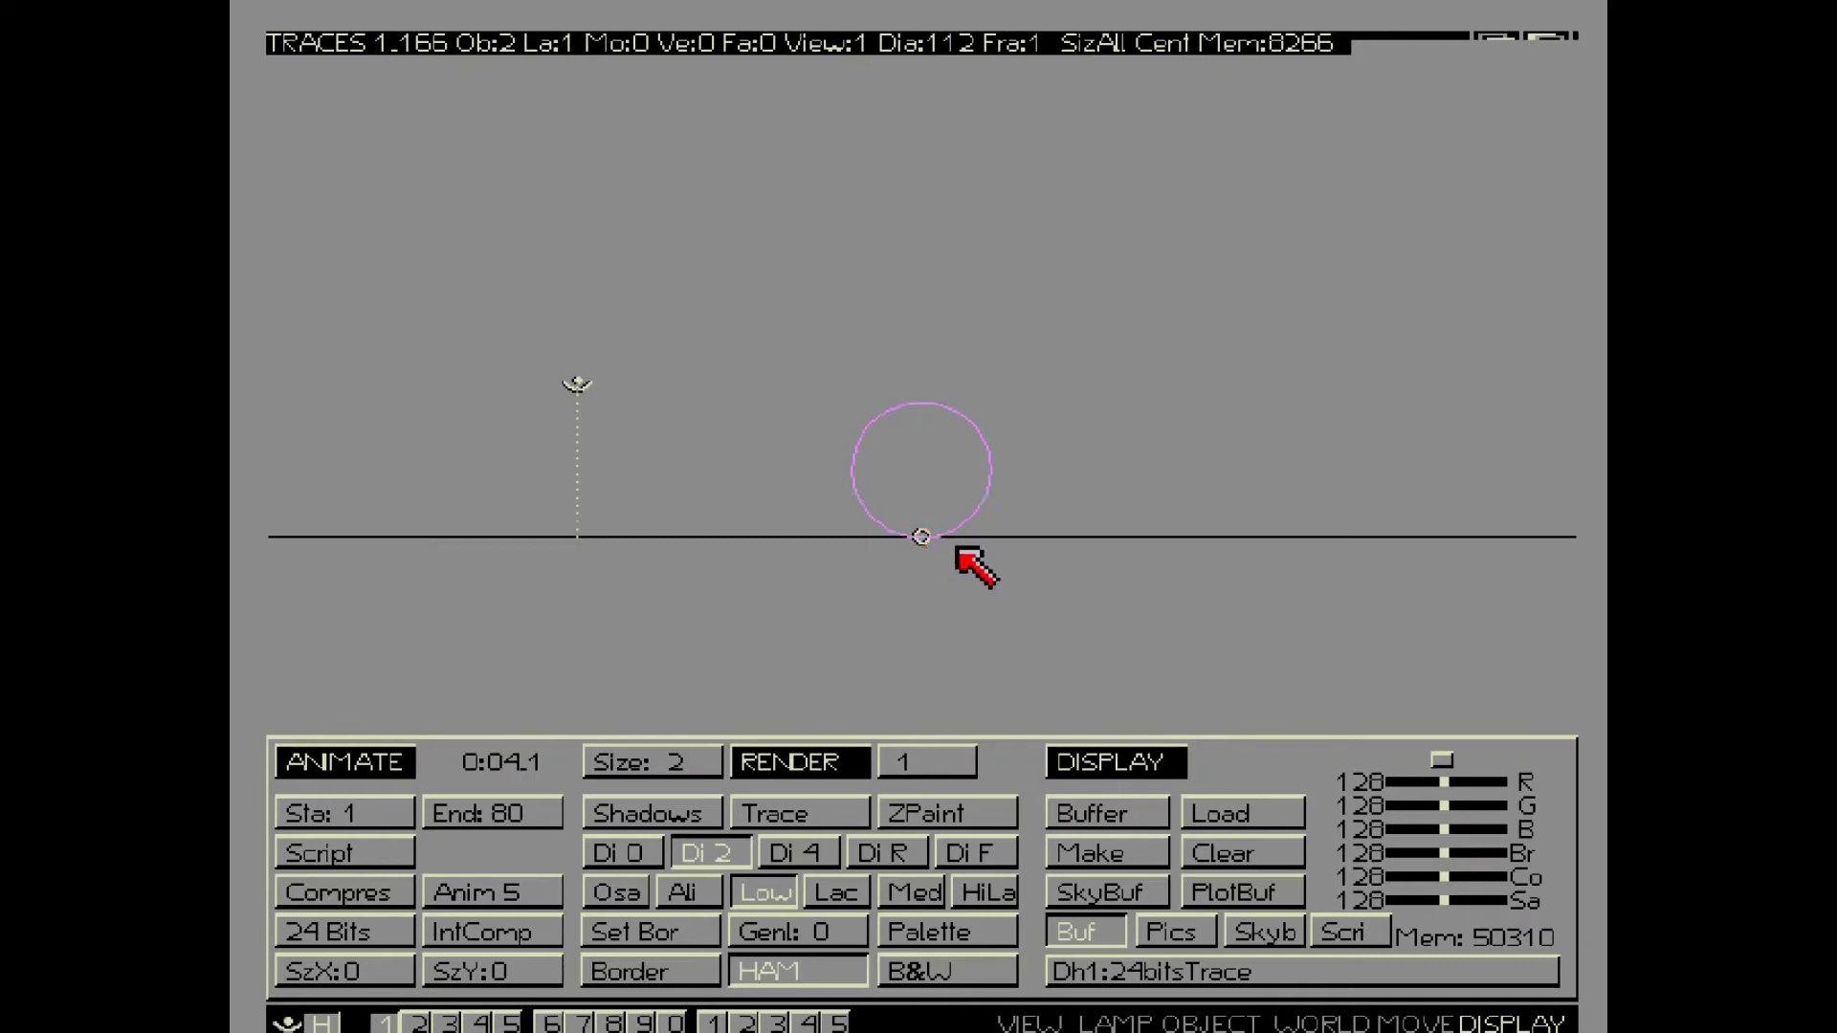
pyautogui.click(966, 550)
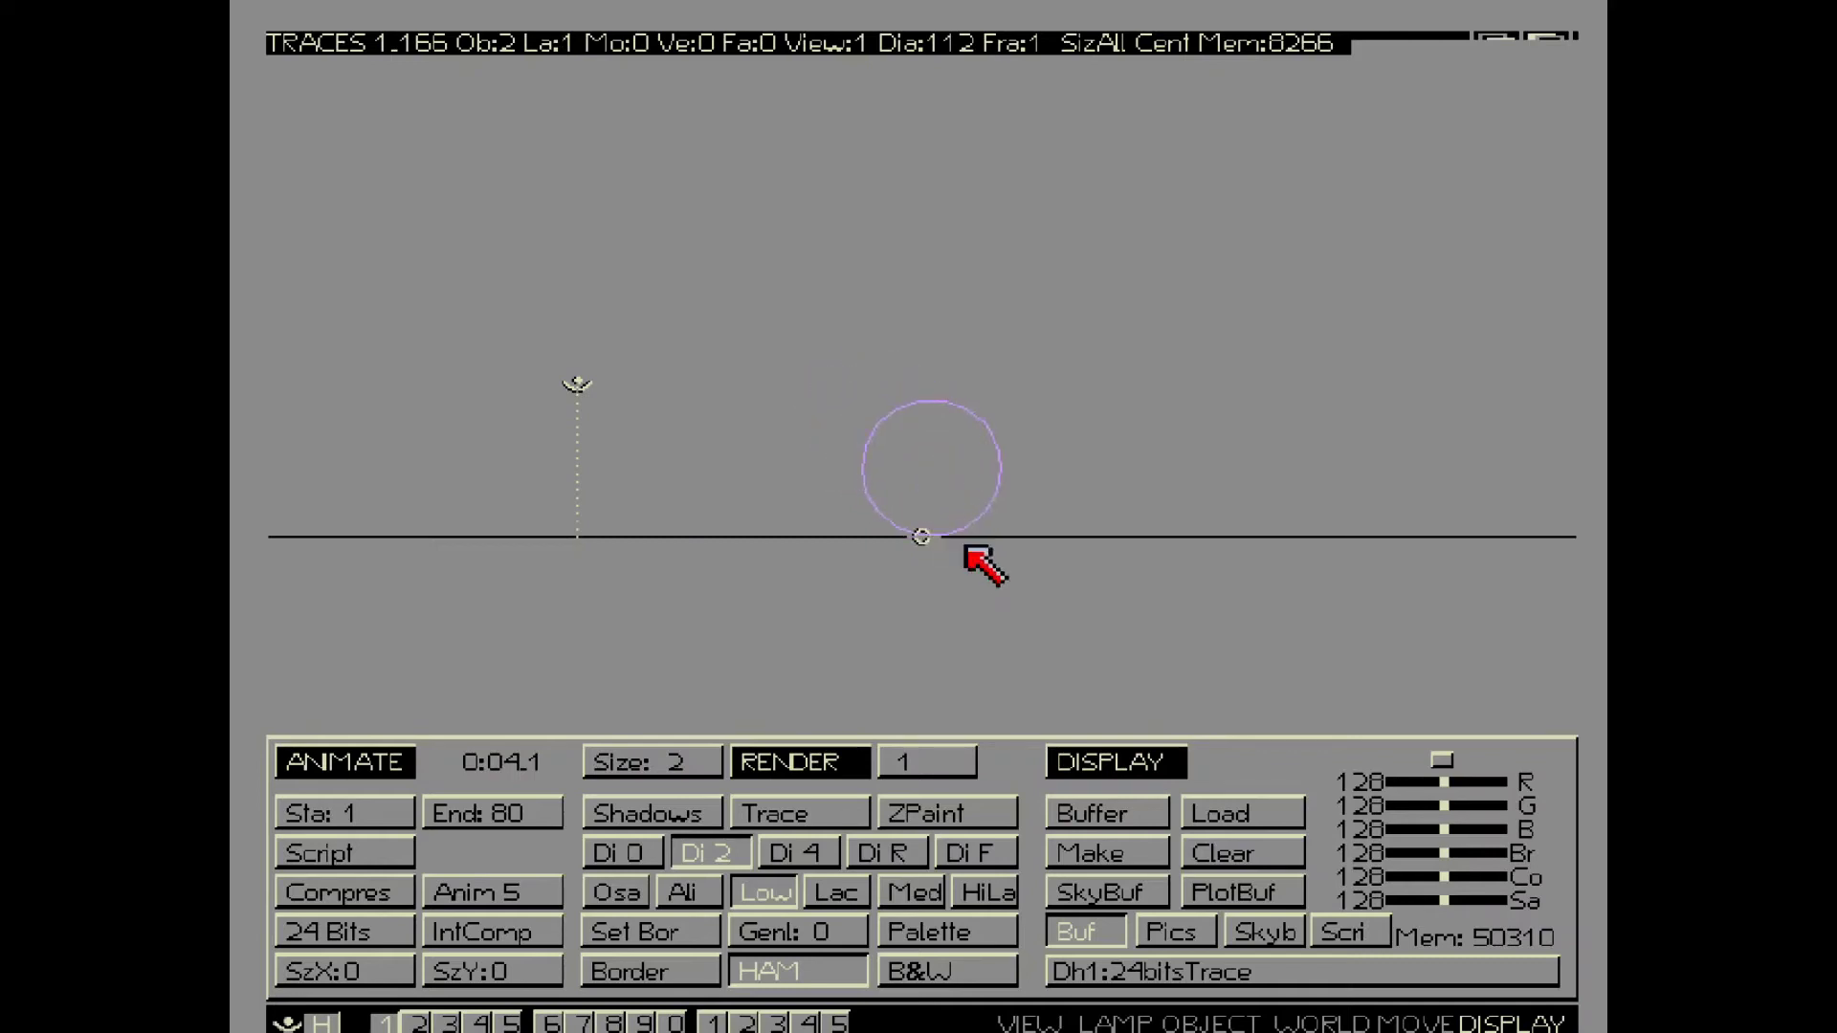
pyautogui.moveTo(966, 551); pyautogui.dragTo(953, 550)
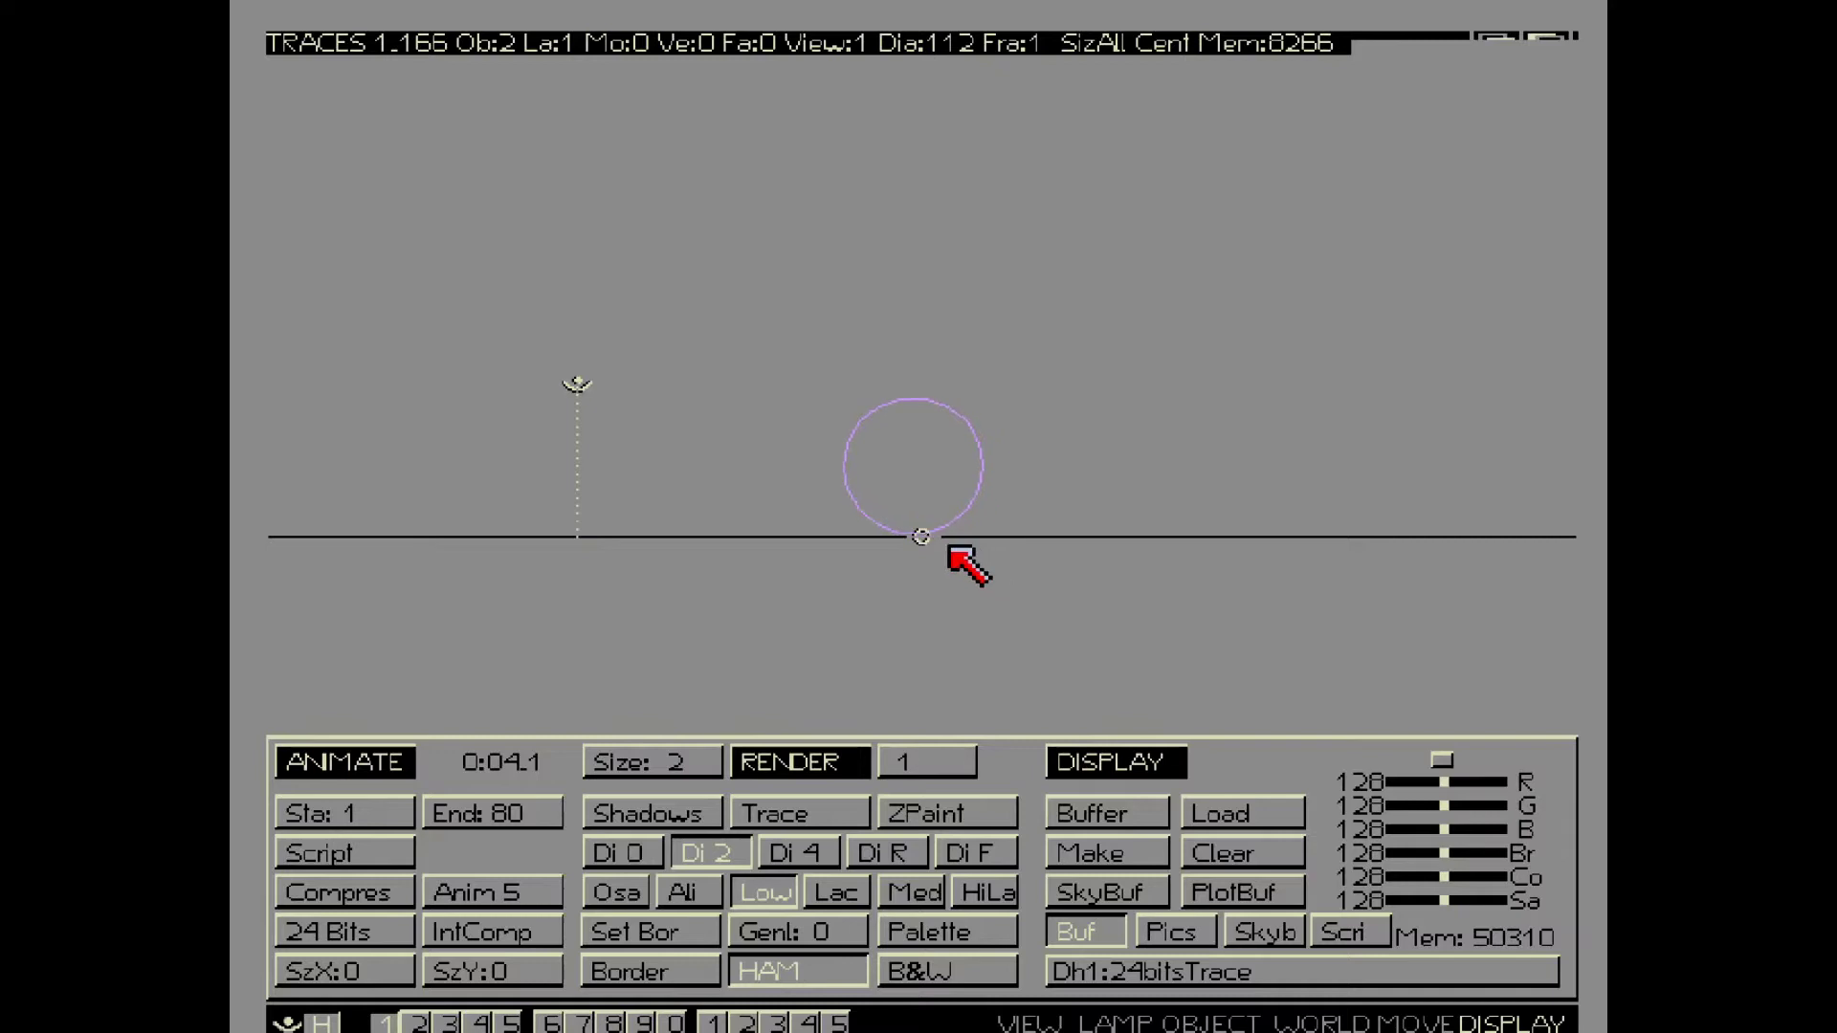
pyautogui.click(953, 550)
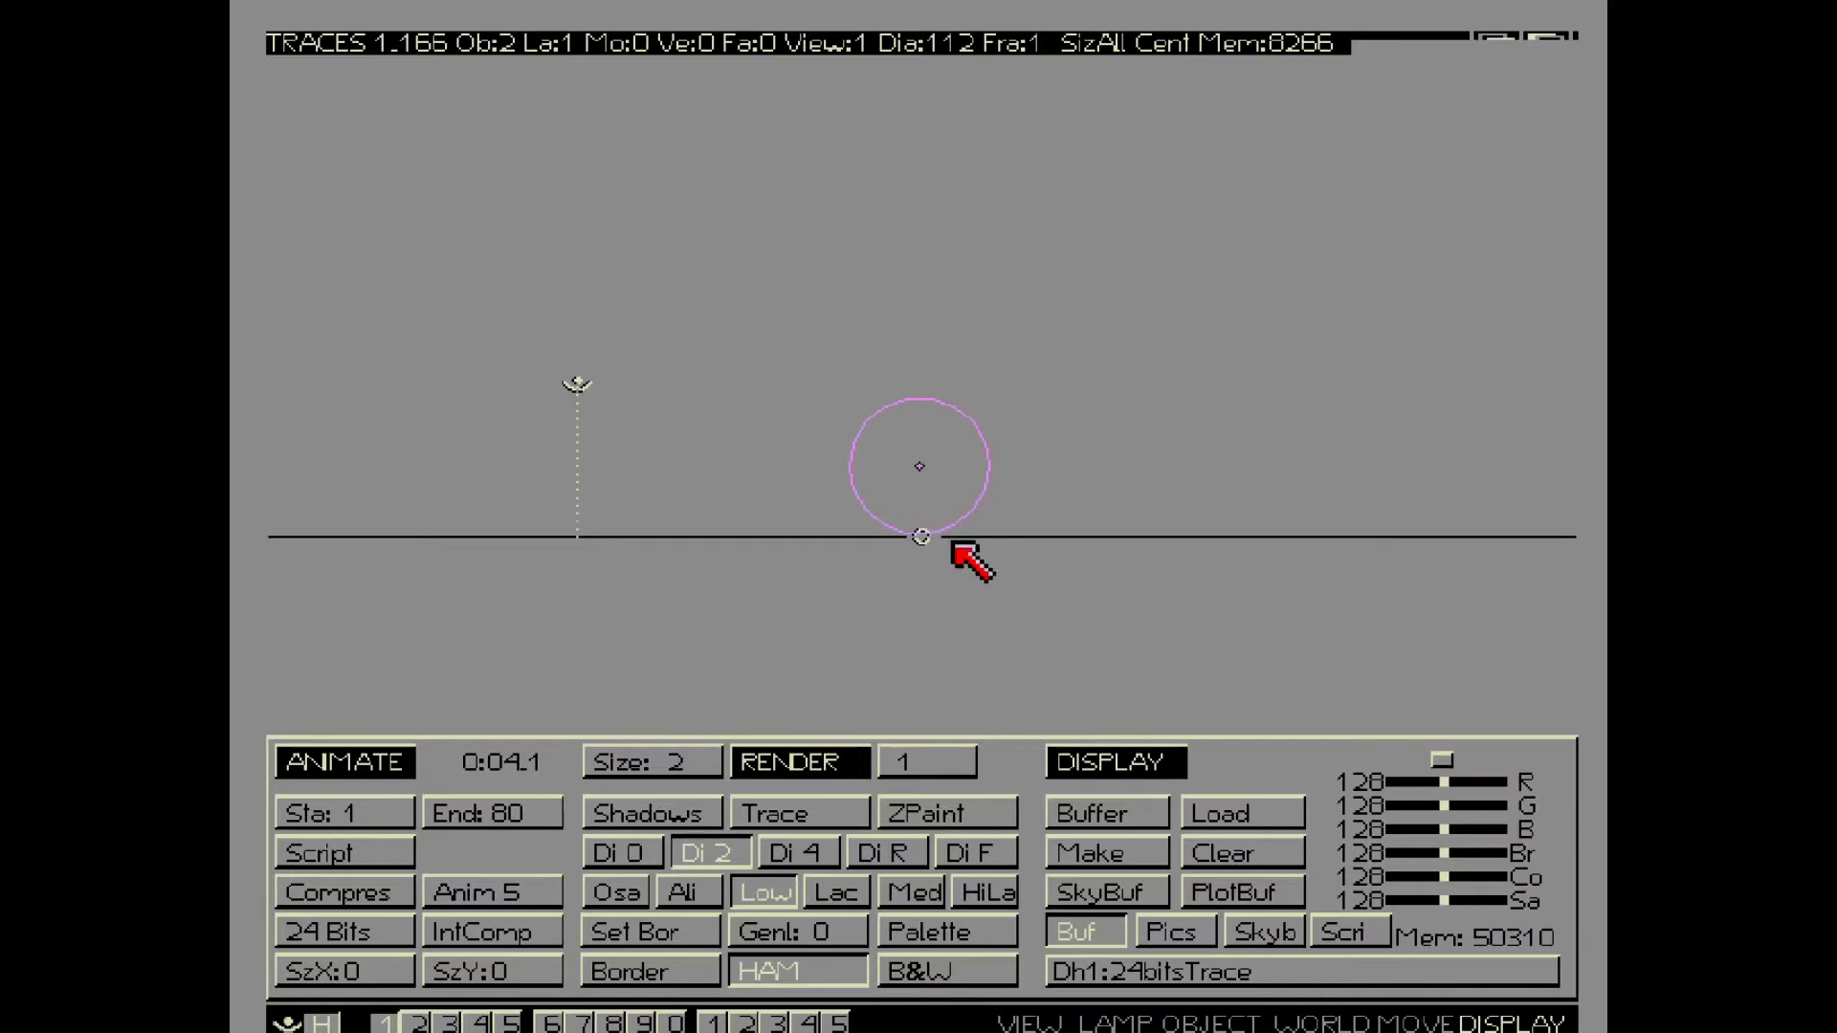
# Raise the lamp from the sphere's base to high above the ground line
pyautogui.rightClick(930, 538)
pyautogui.rightClick(933, 553)
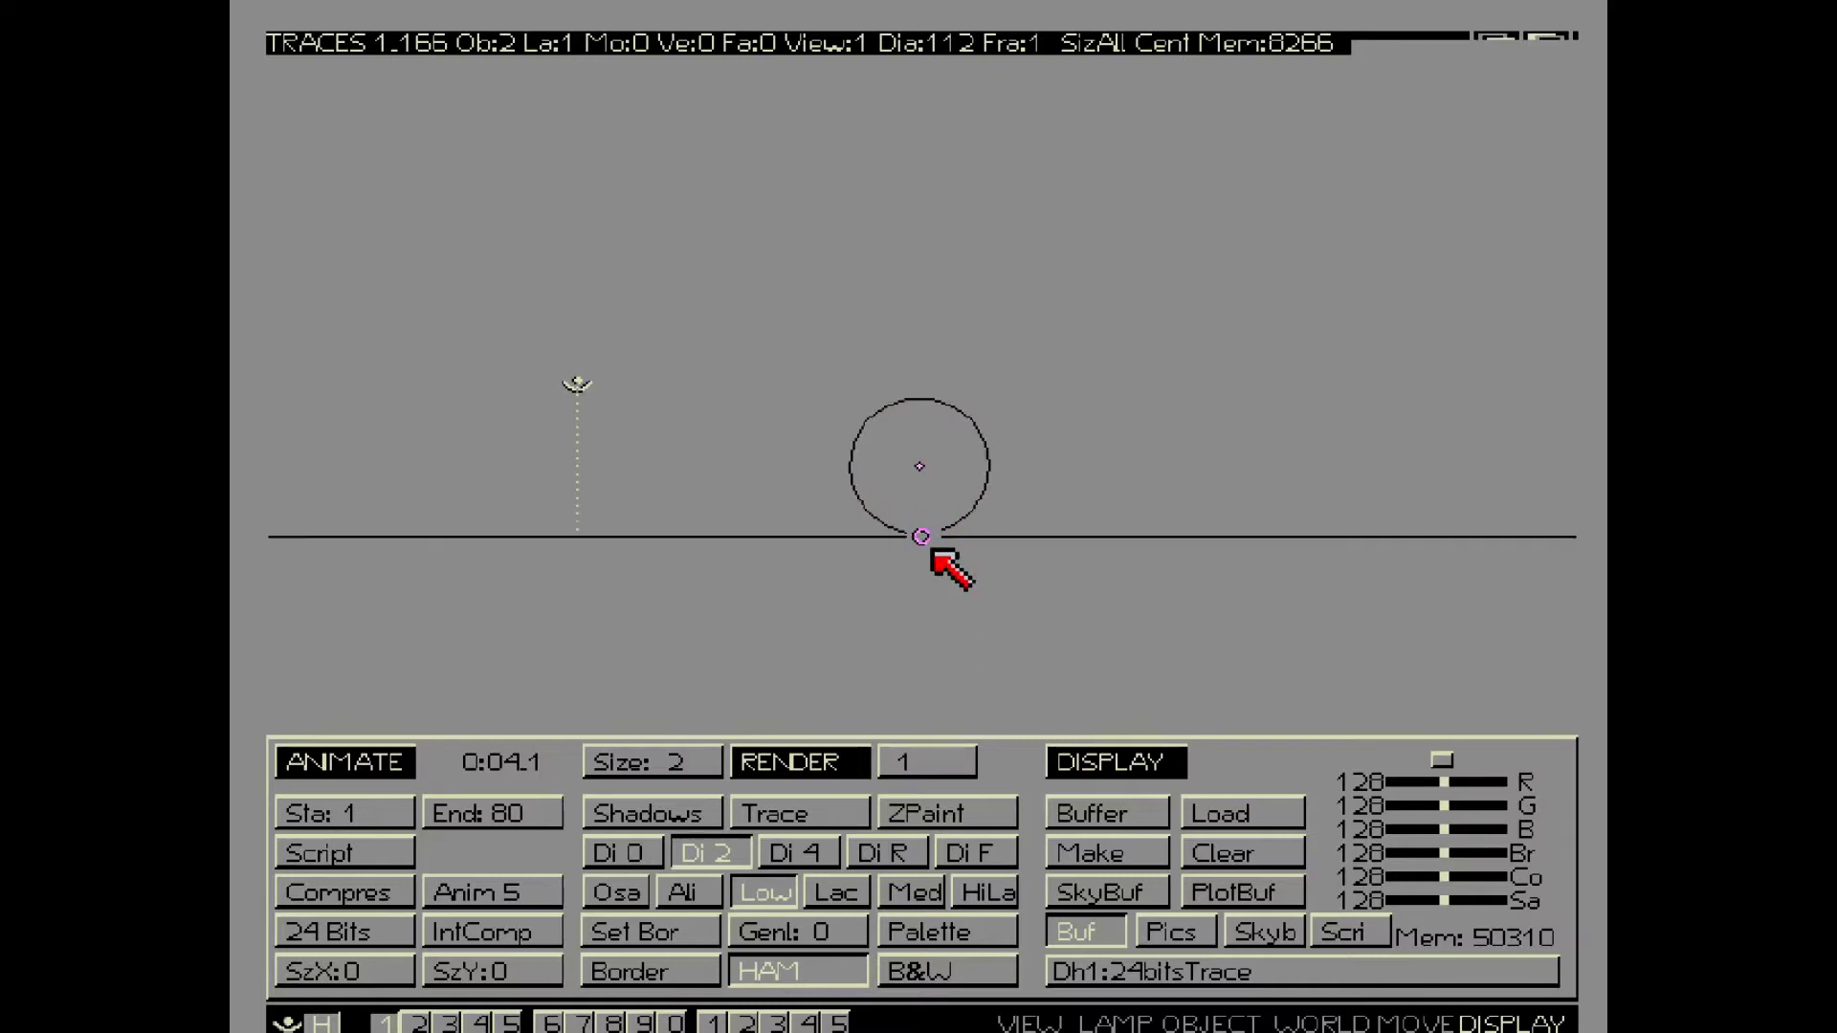
pyautogui.press('g')
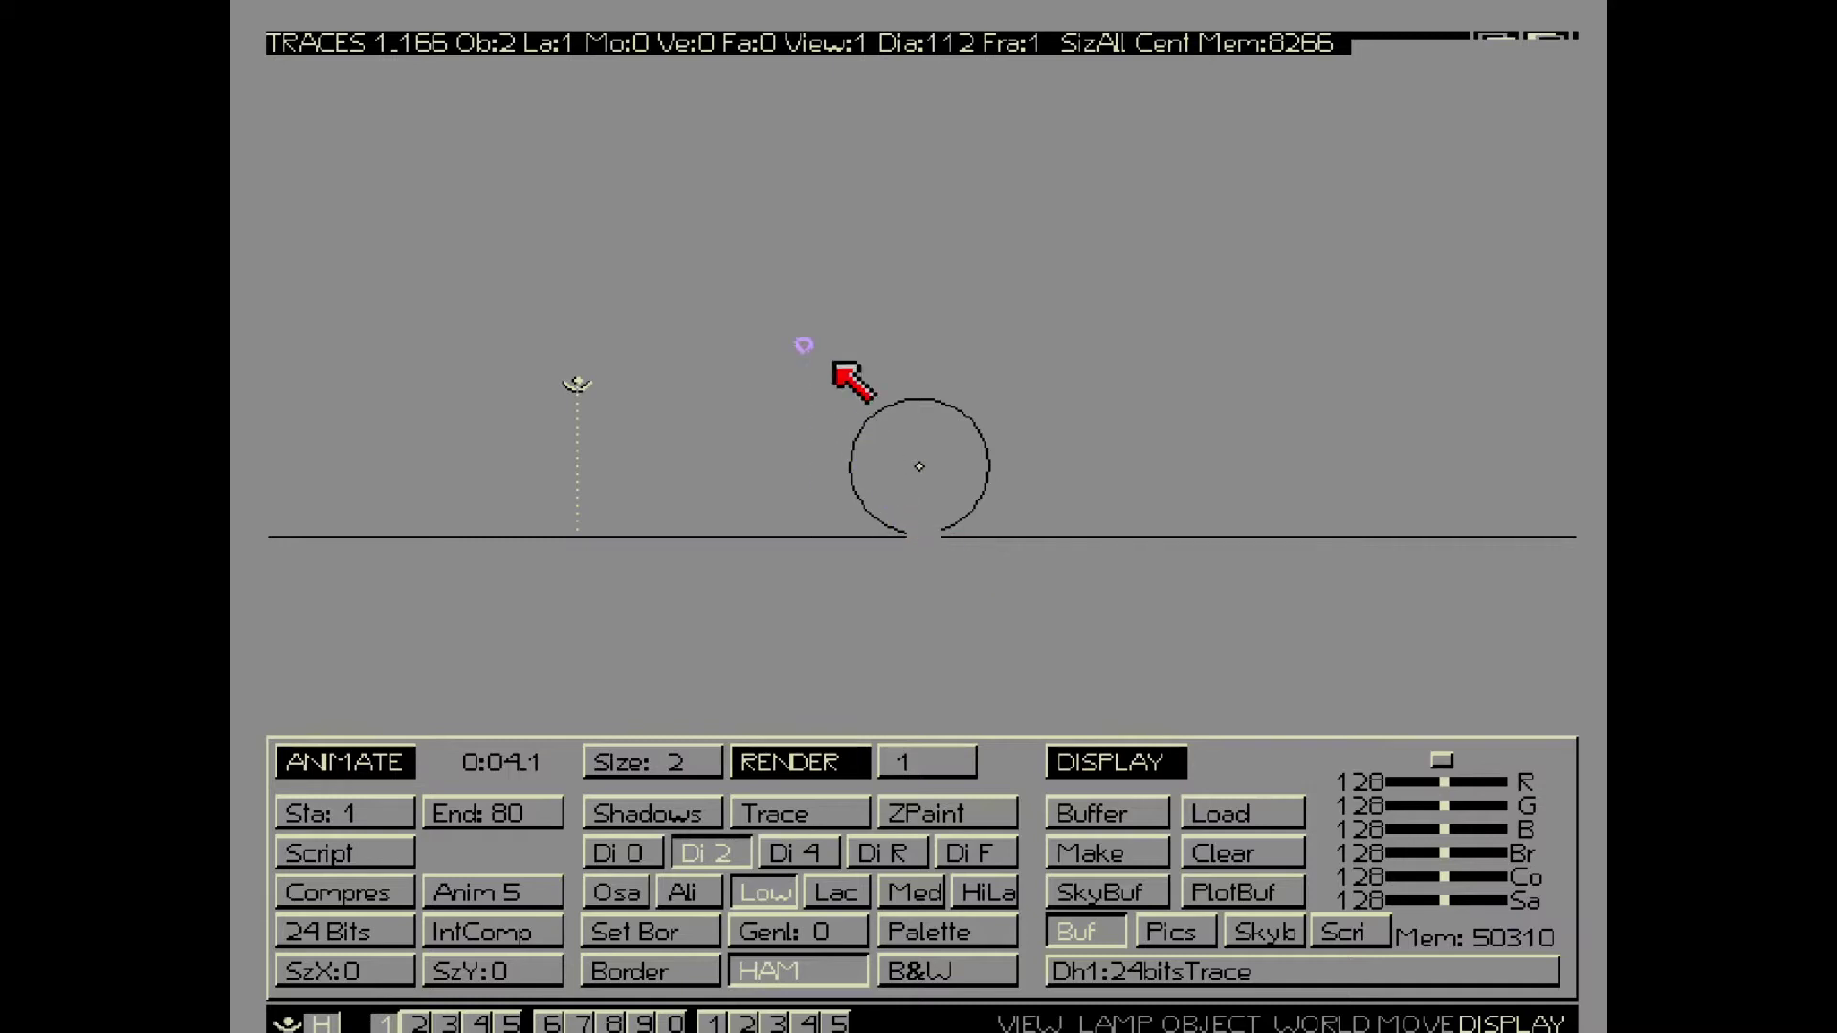
pyautogui.click(724, 155)
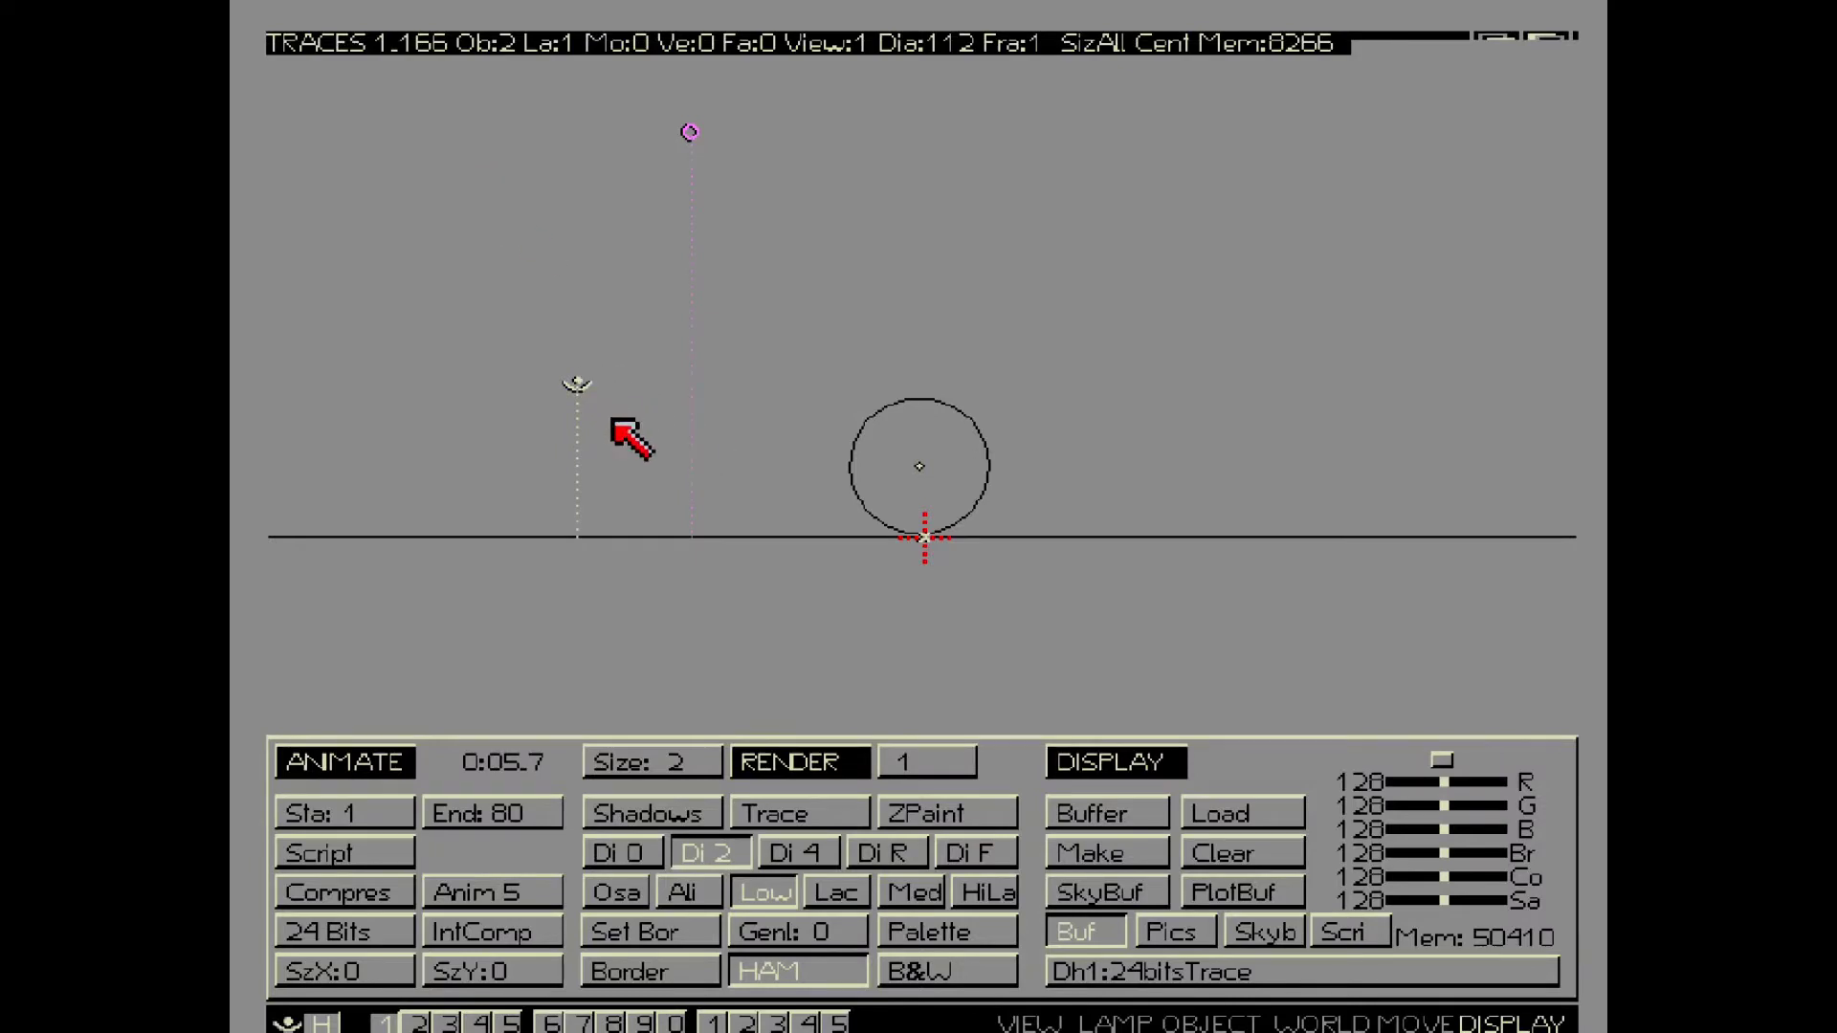
# Reposition the lamps so they stand above the sphere
pyautogui.rightClick(631, 440)
pyautogui.press('g')
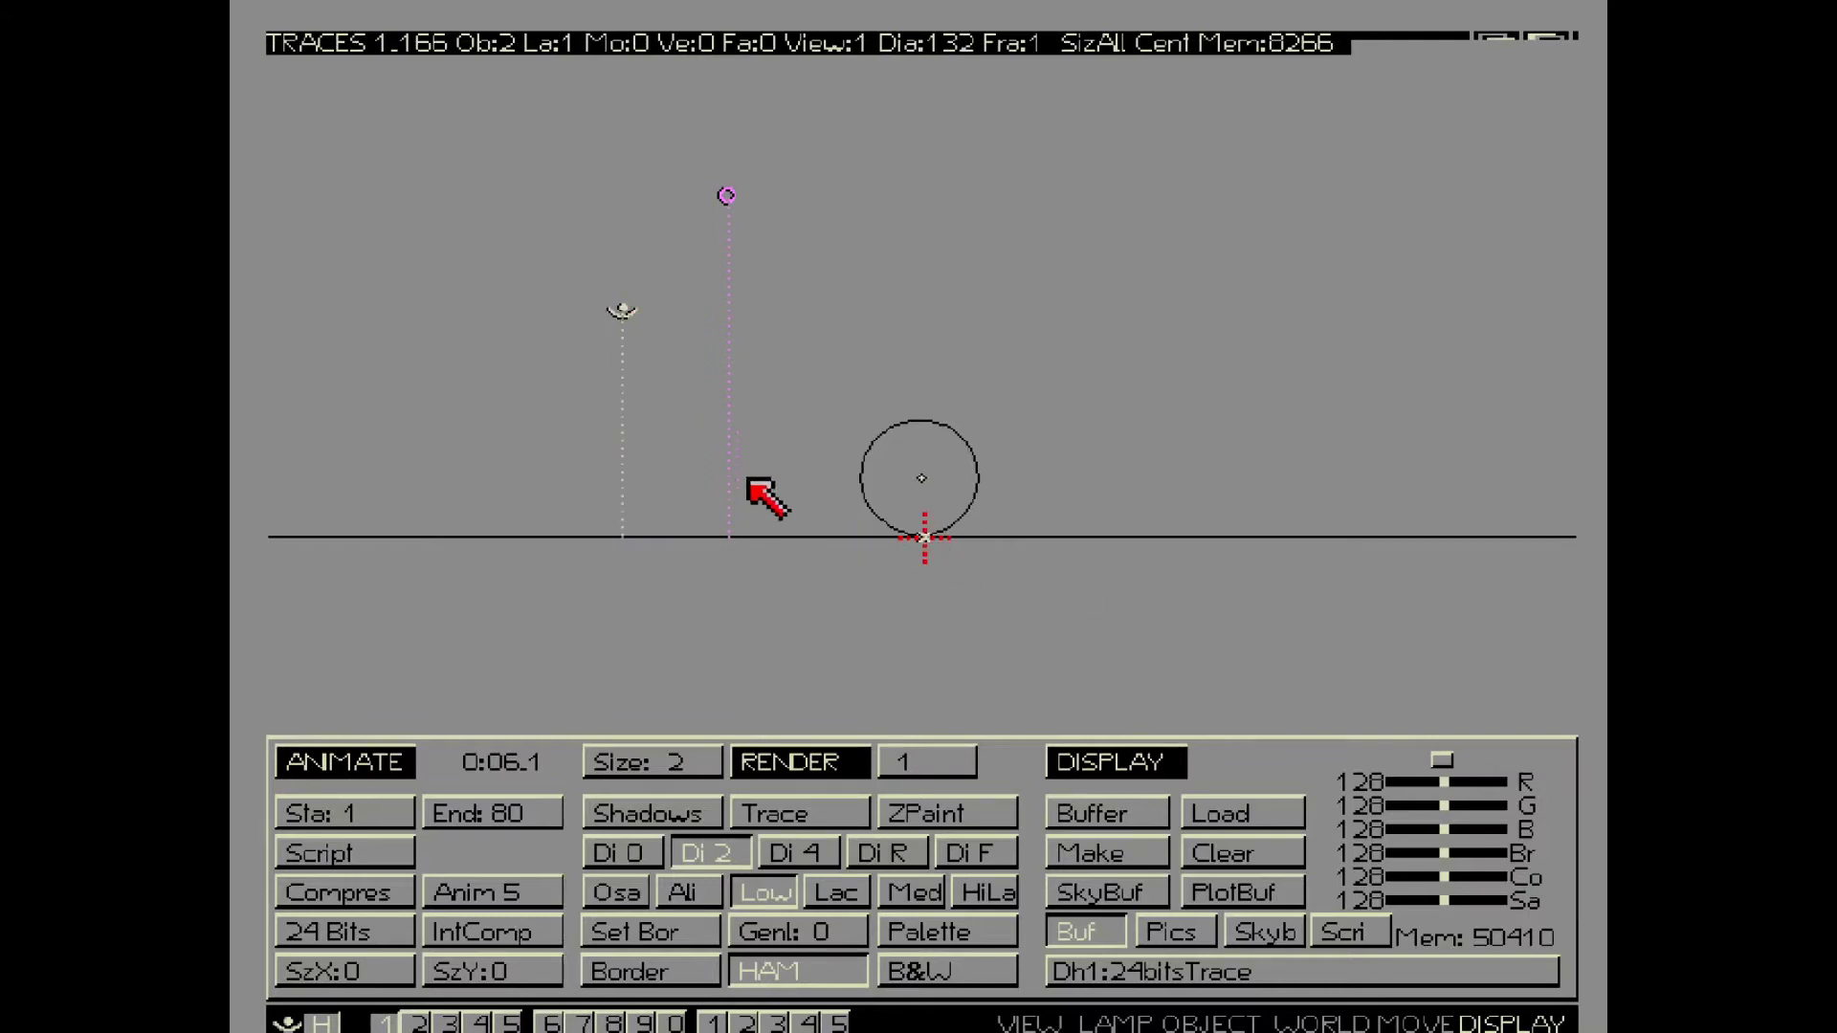
pyautogui.press('KP_3')
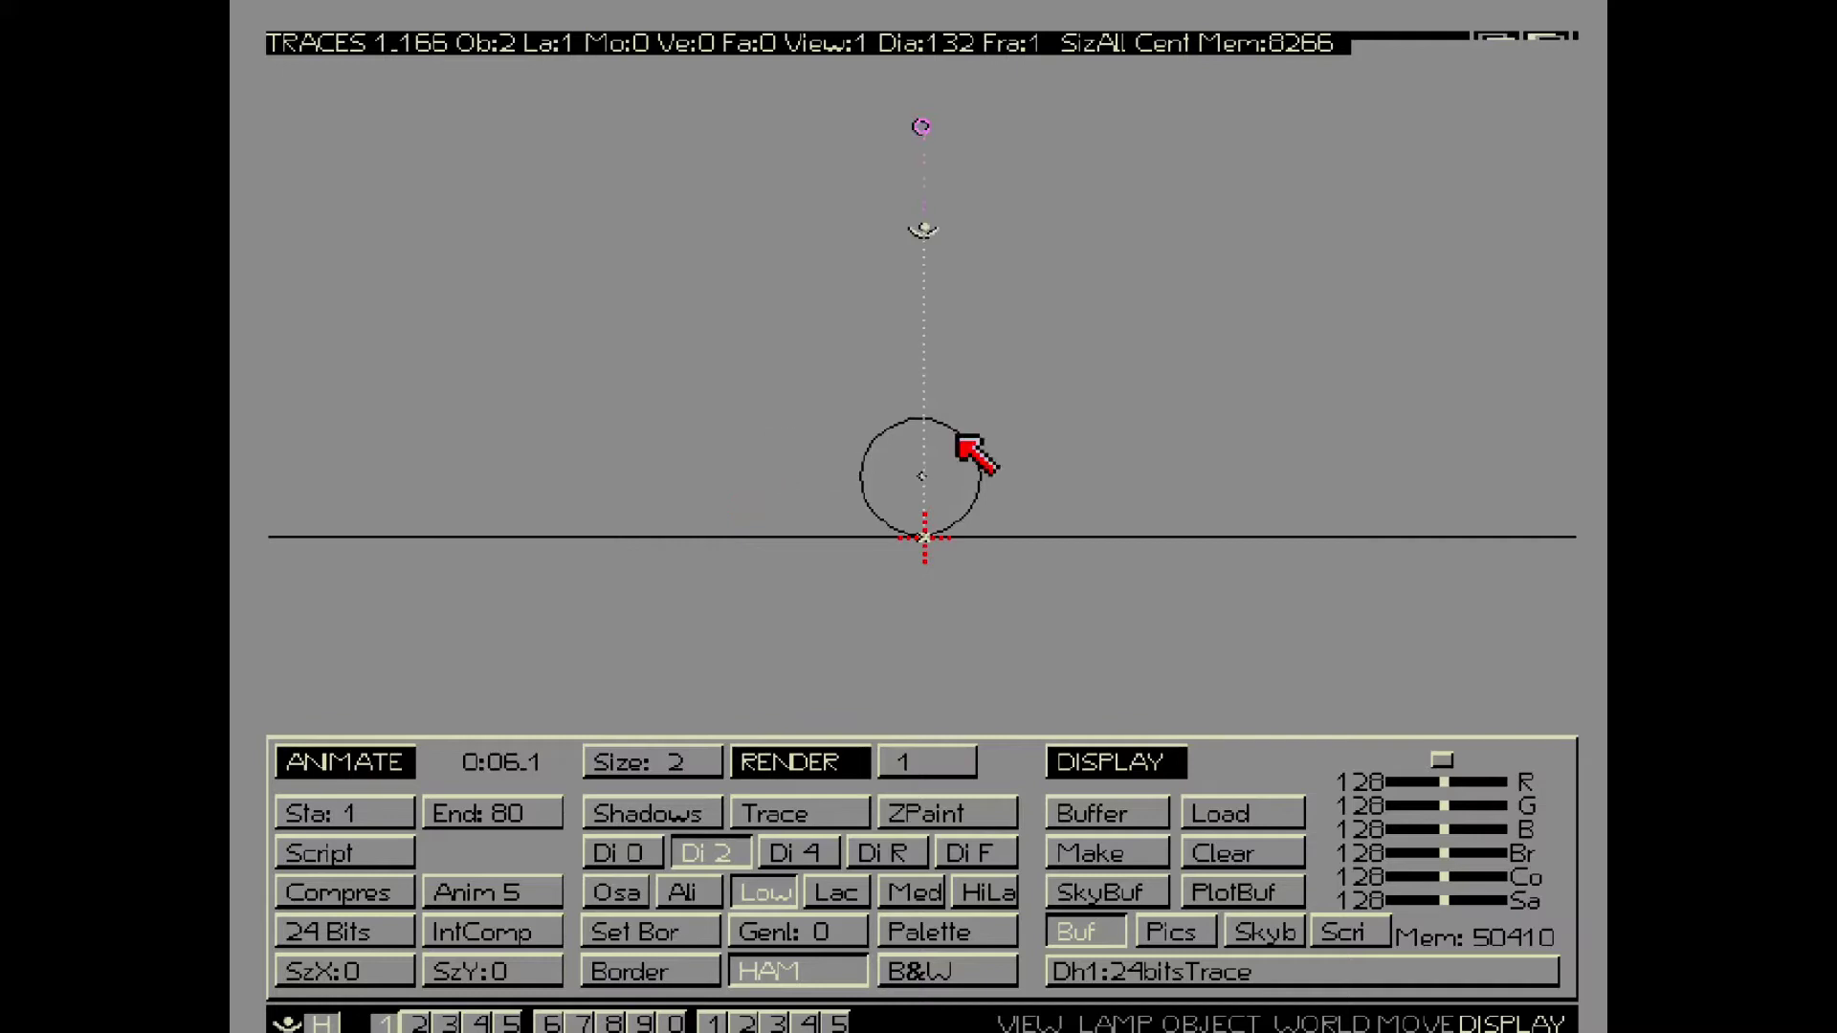
pyautogui.press('g')
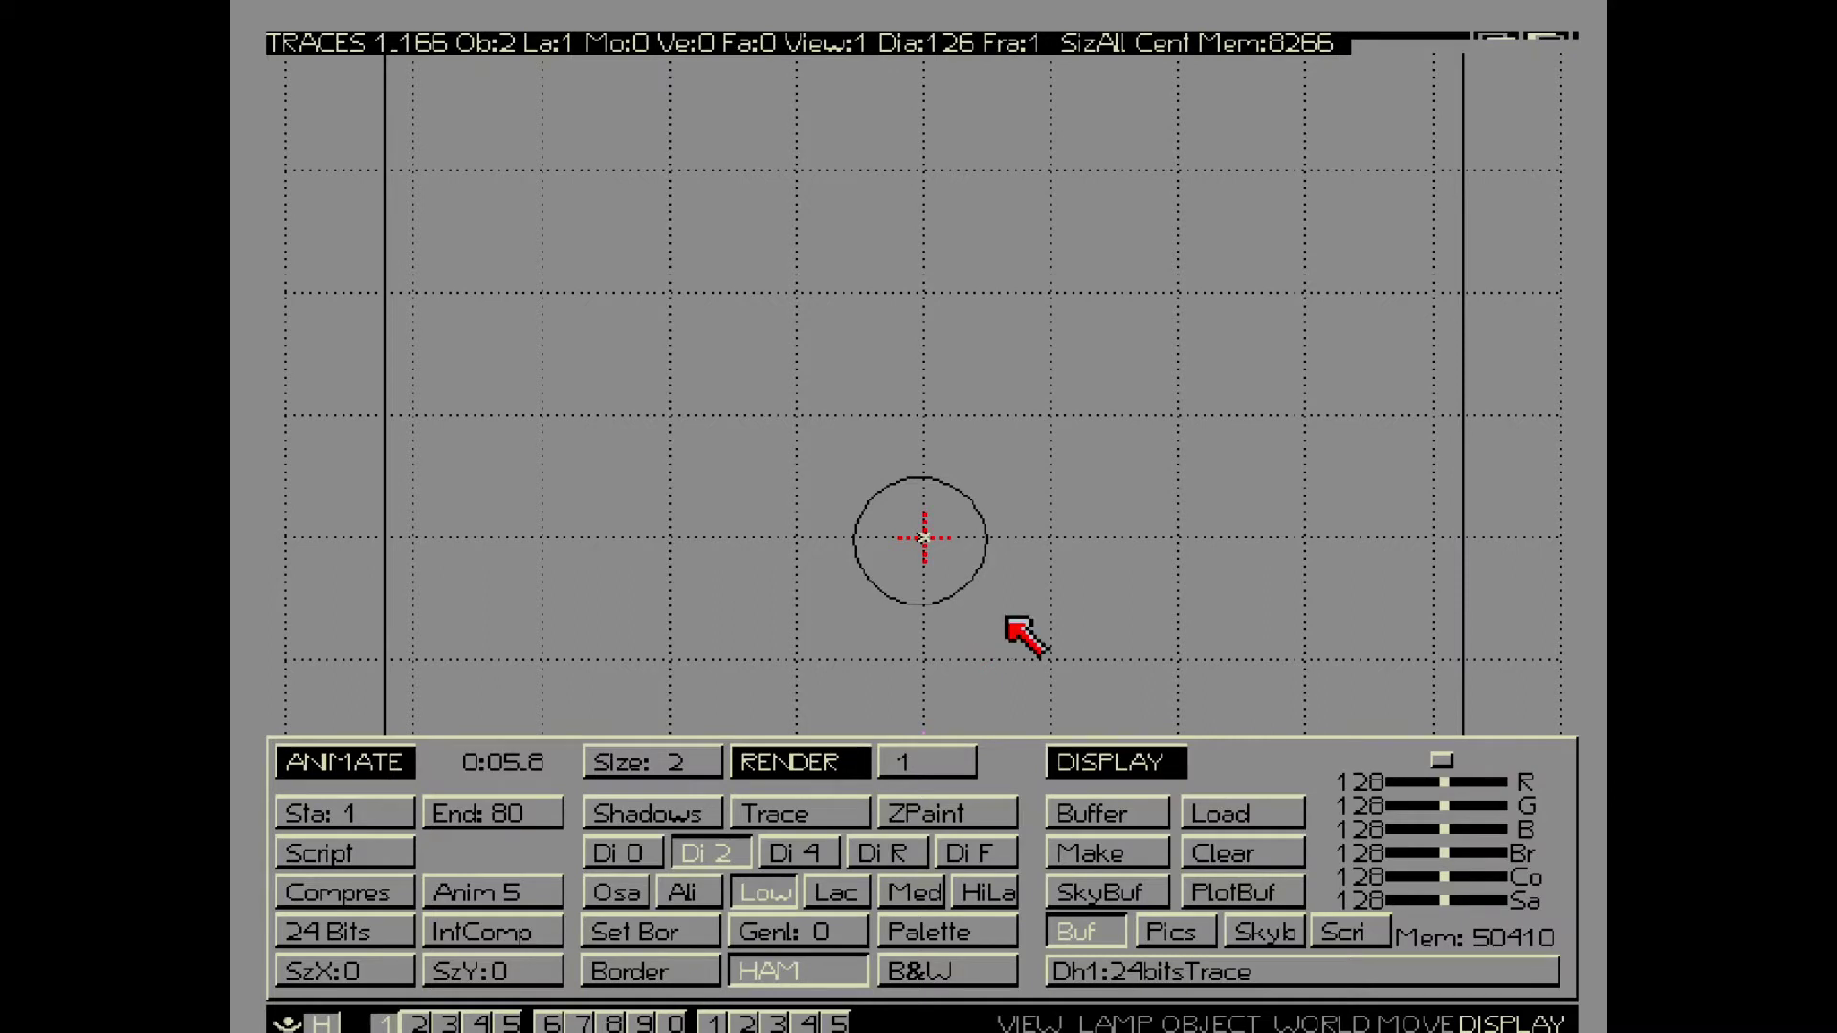
# Move the camera to a new position and produce a quick test render
pyautogui.press('KP_Subtract')
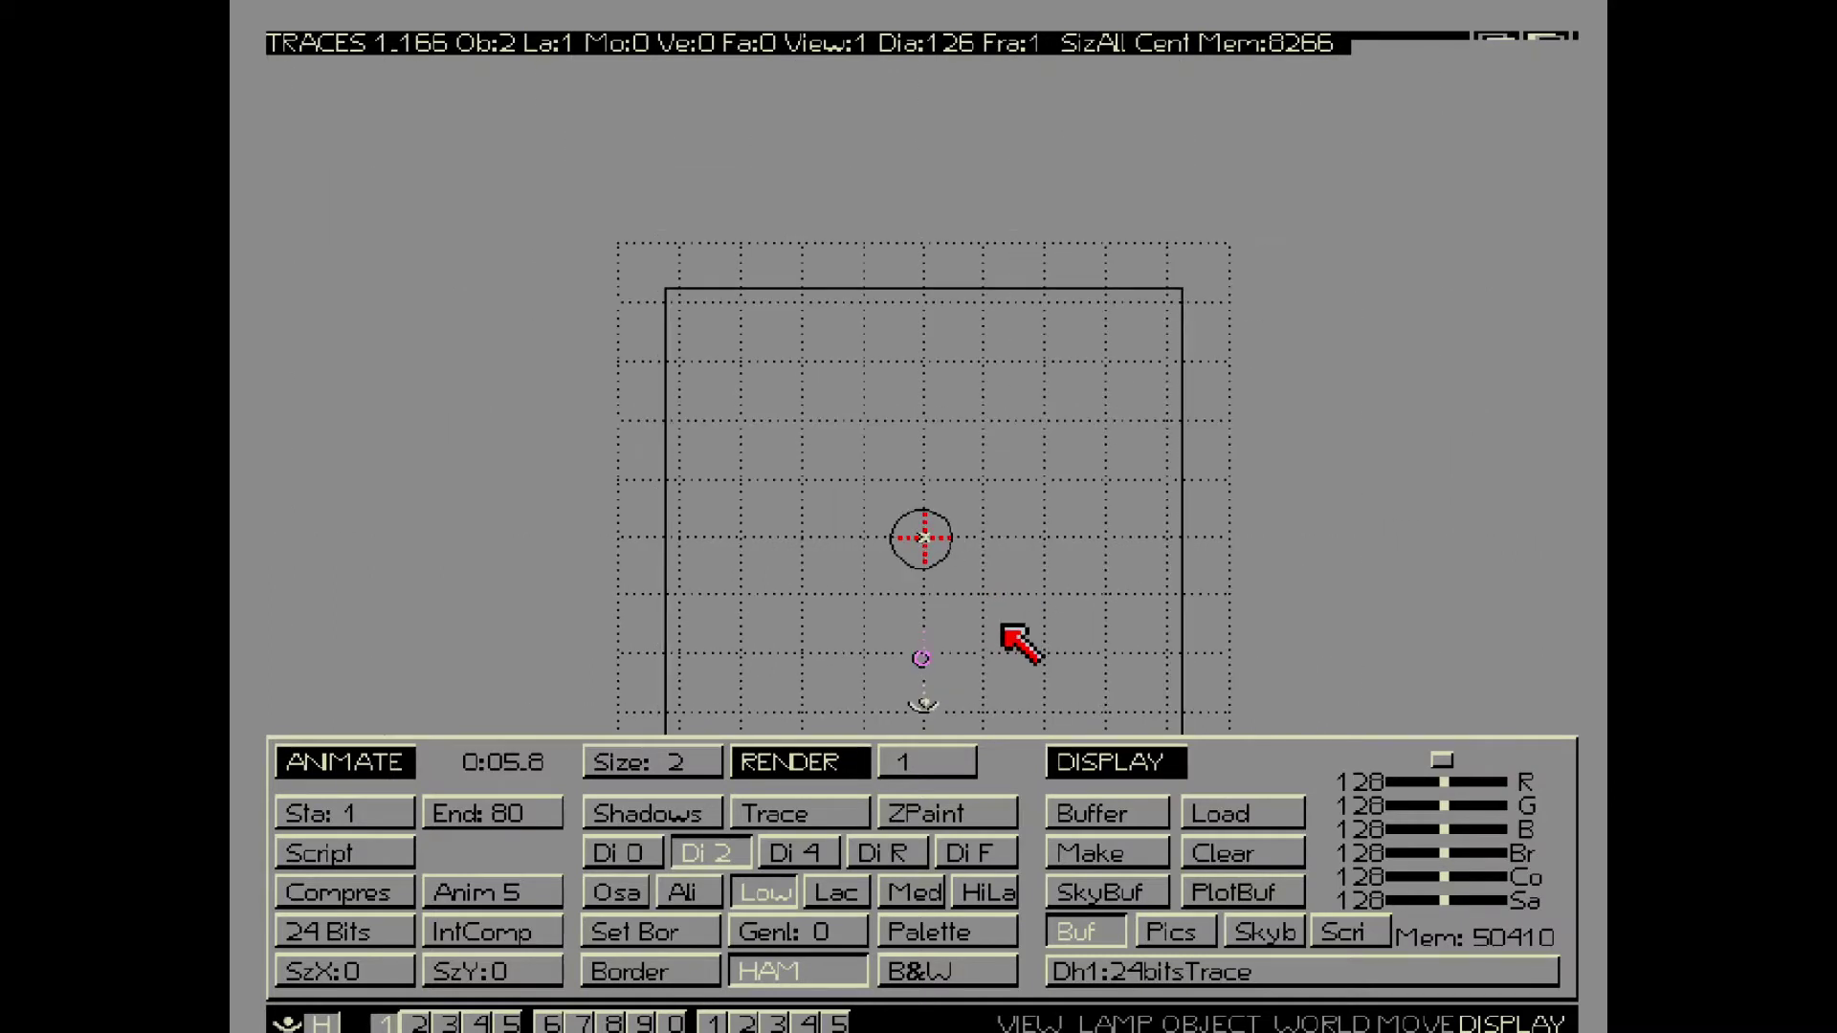
pyautogui.press('g')
pyautogui.click(912, 597)
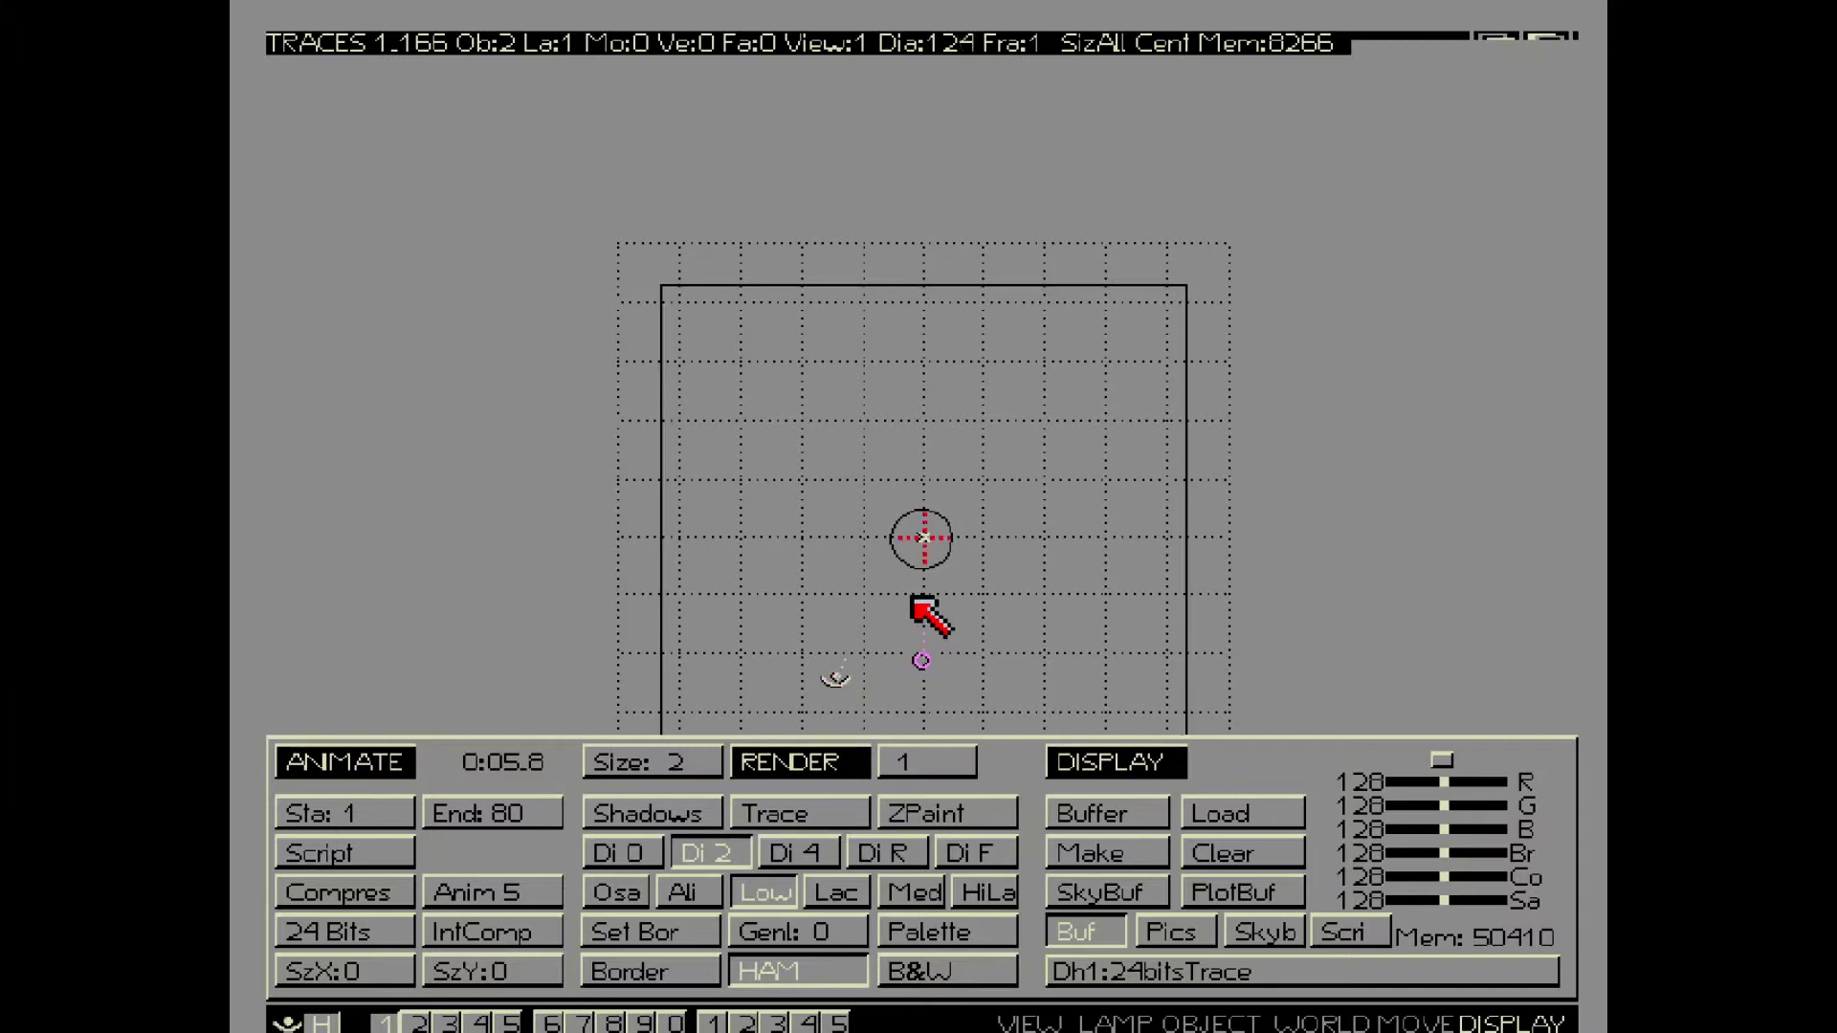
pyautogui.click(825, 756)
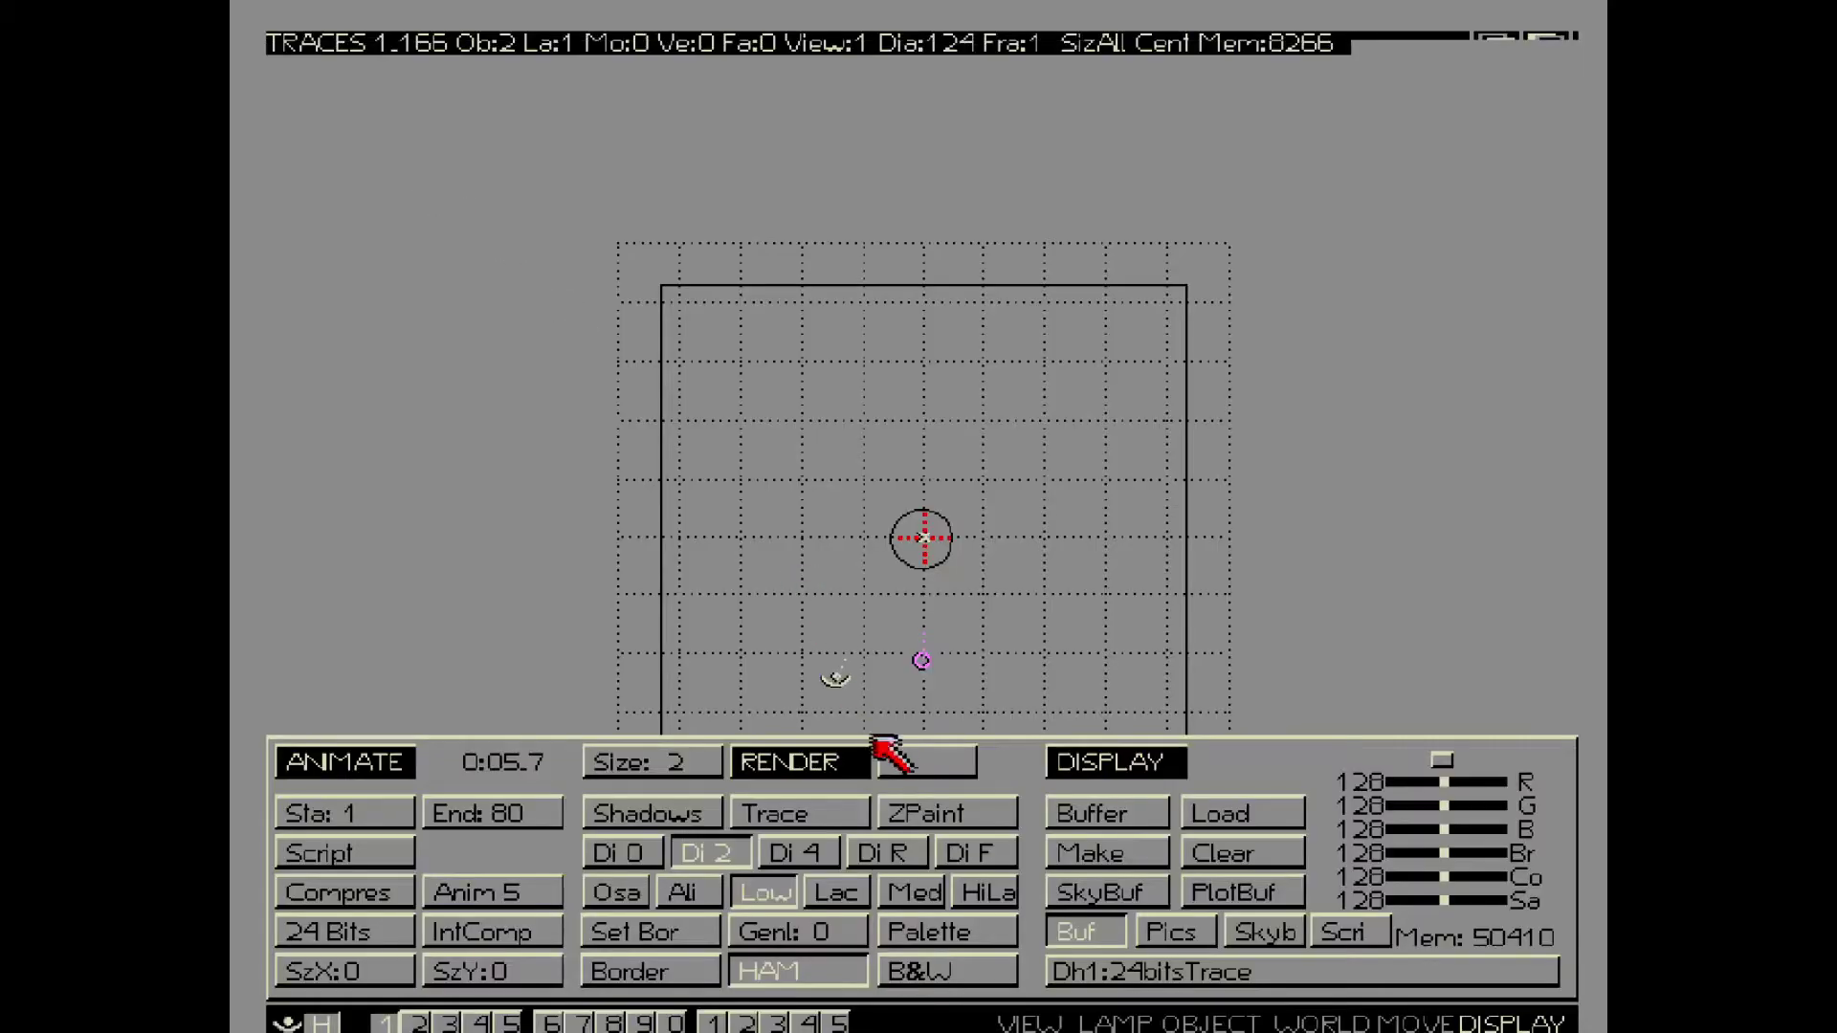
pyautogui.press('KP_1')
pyautogui.rightClick(894, 525)
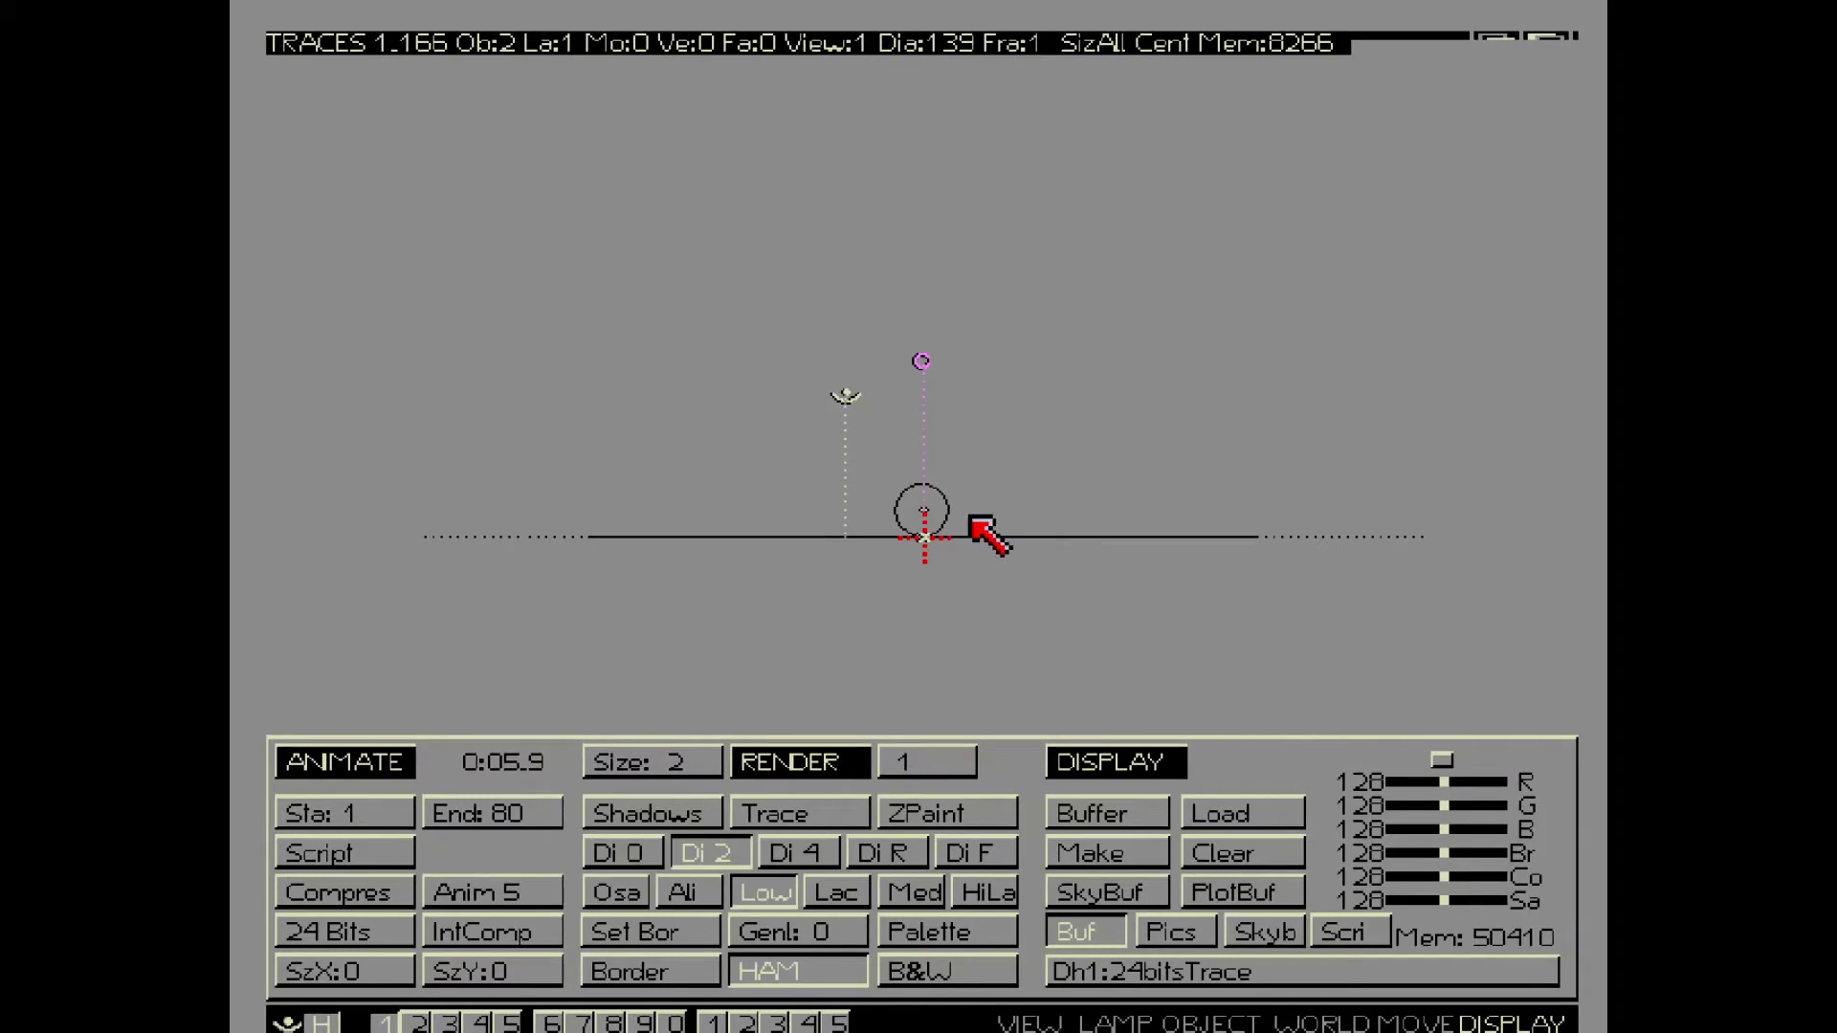
# Scale the sphere up to 2.125 and raise it to rest on the ground
pyautogui.rightClick(952, 488)
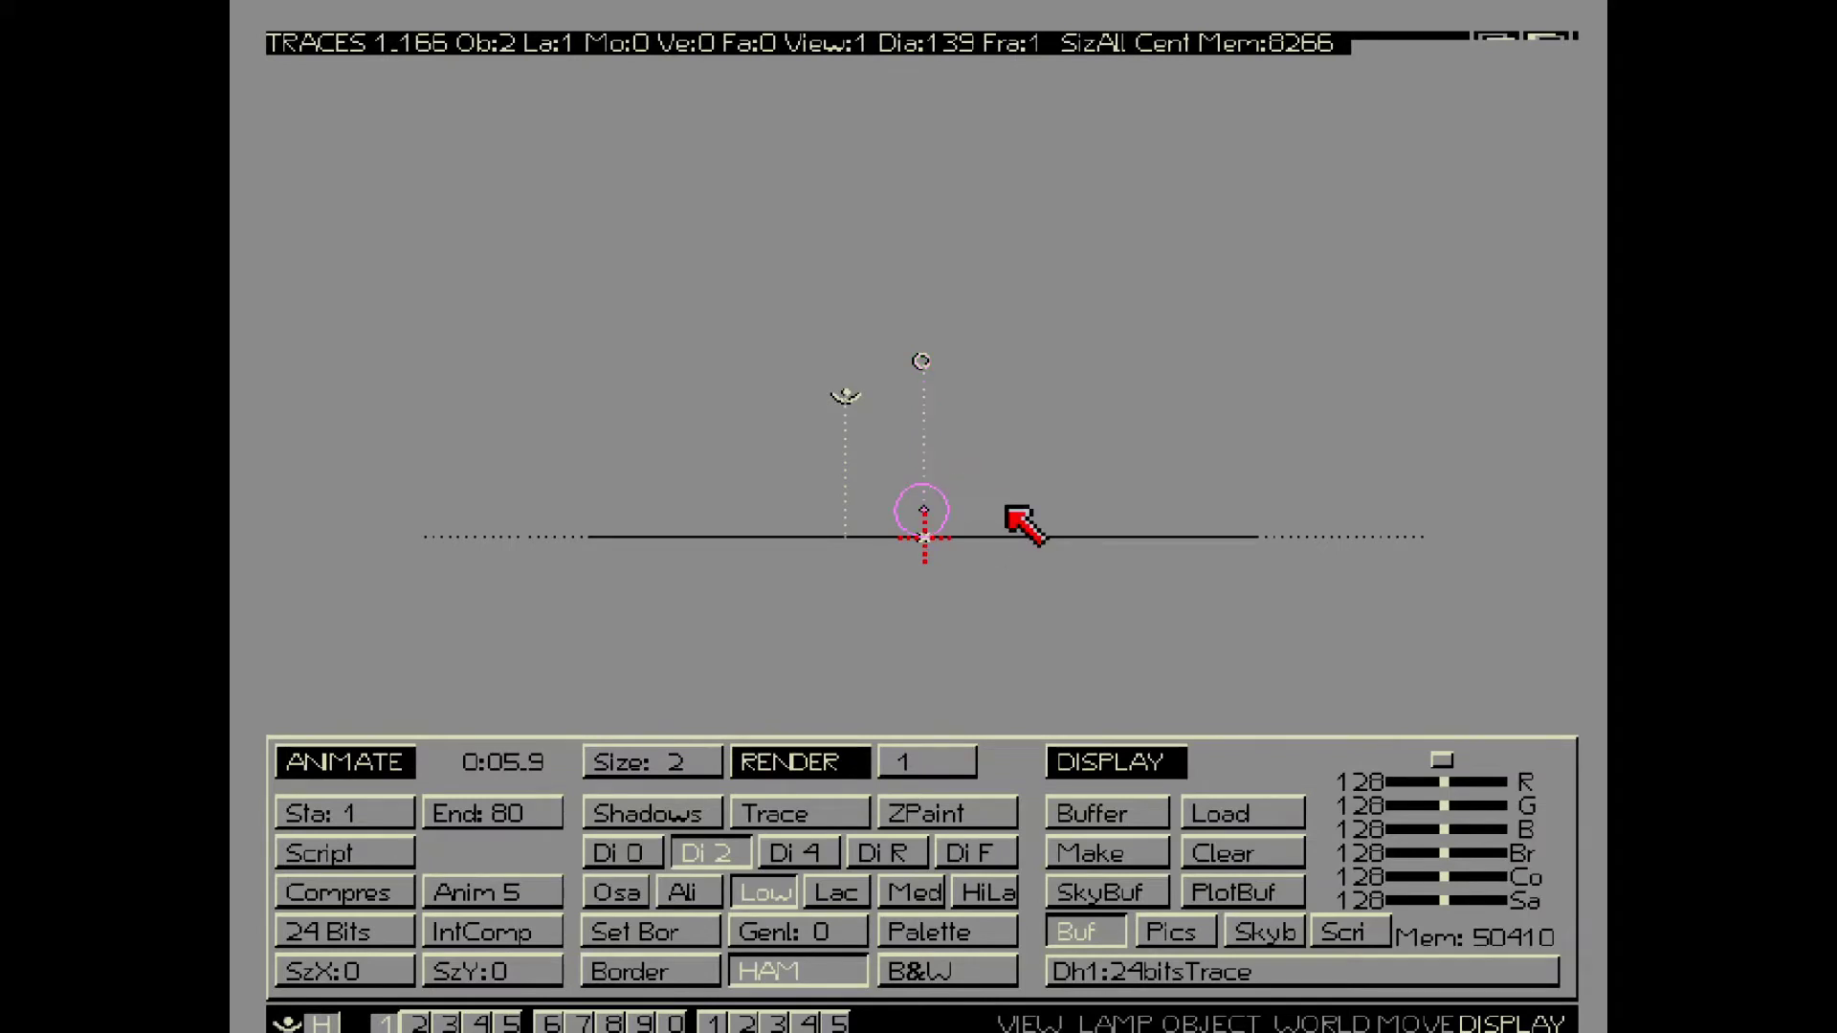
pyautogui.press('s')
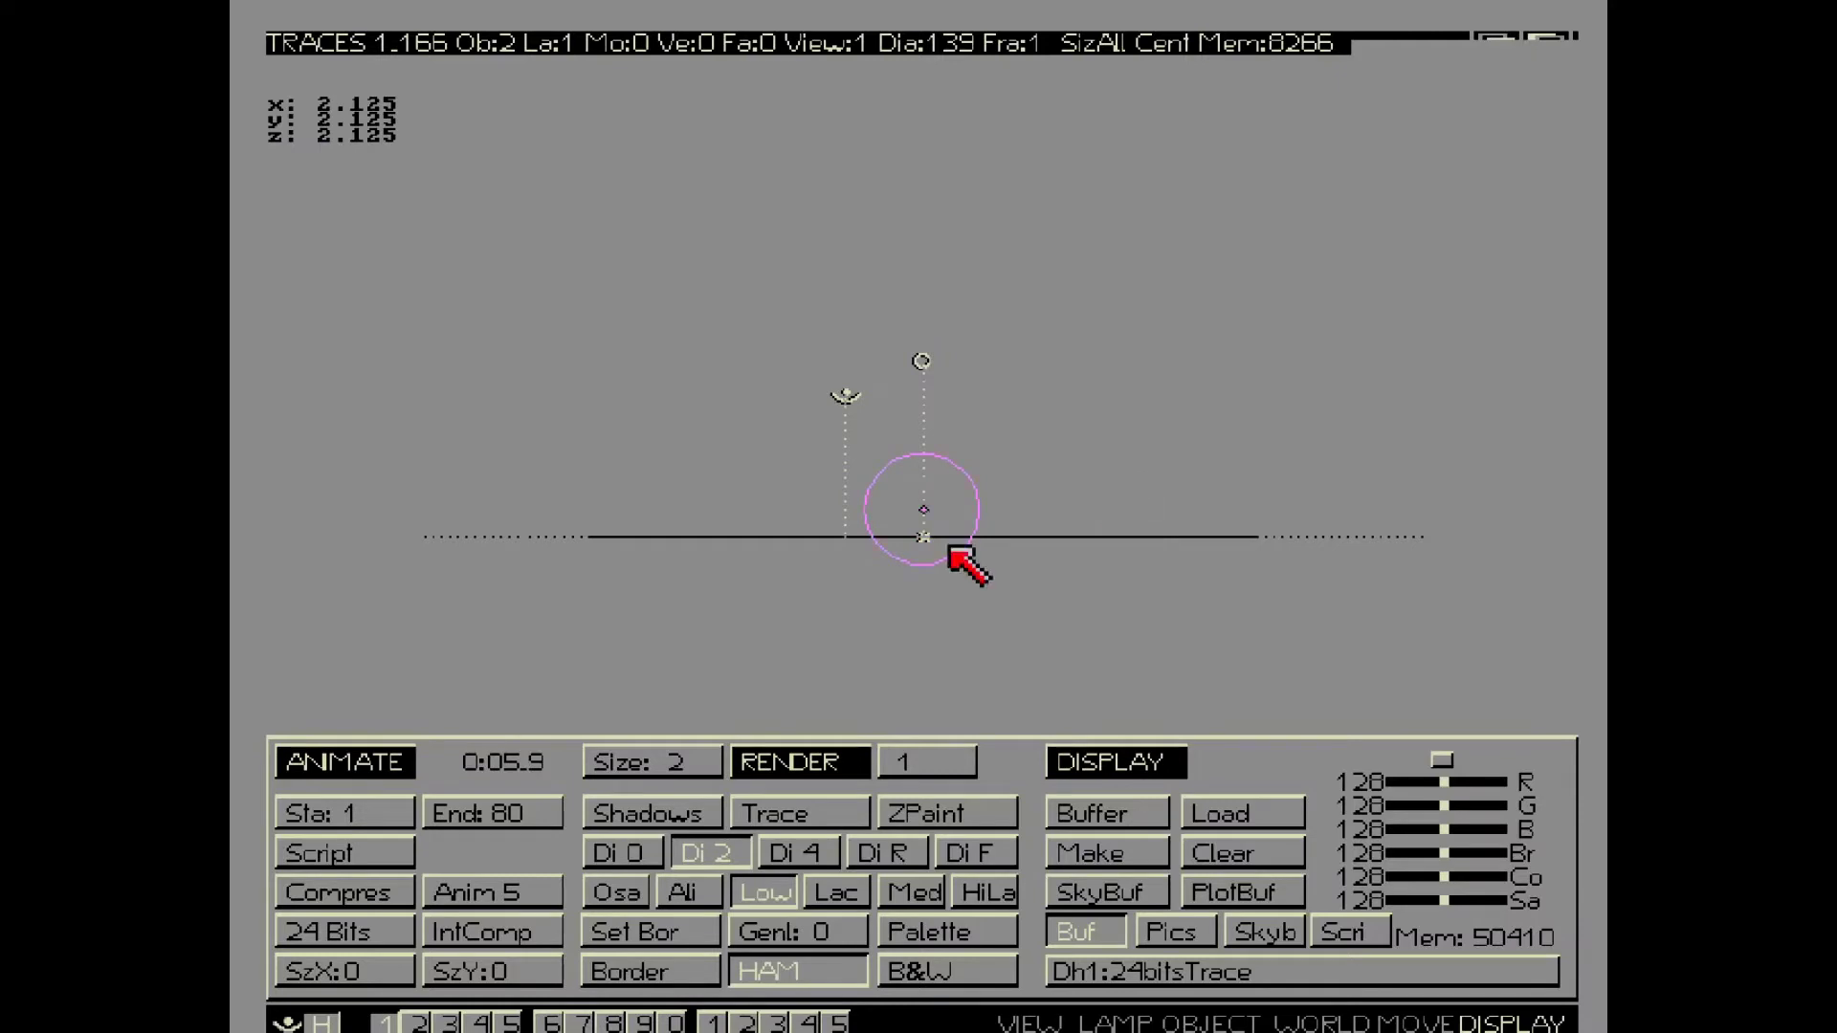
pyautogui.press('g')
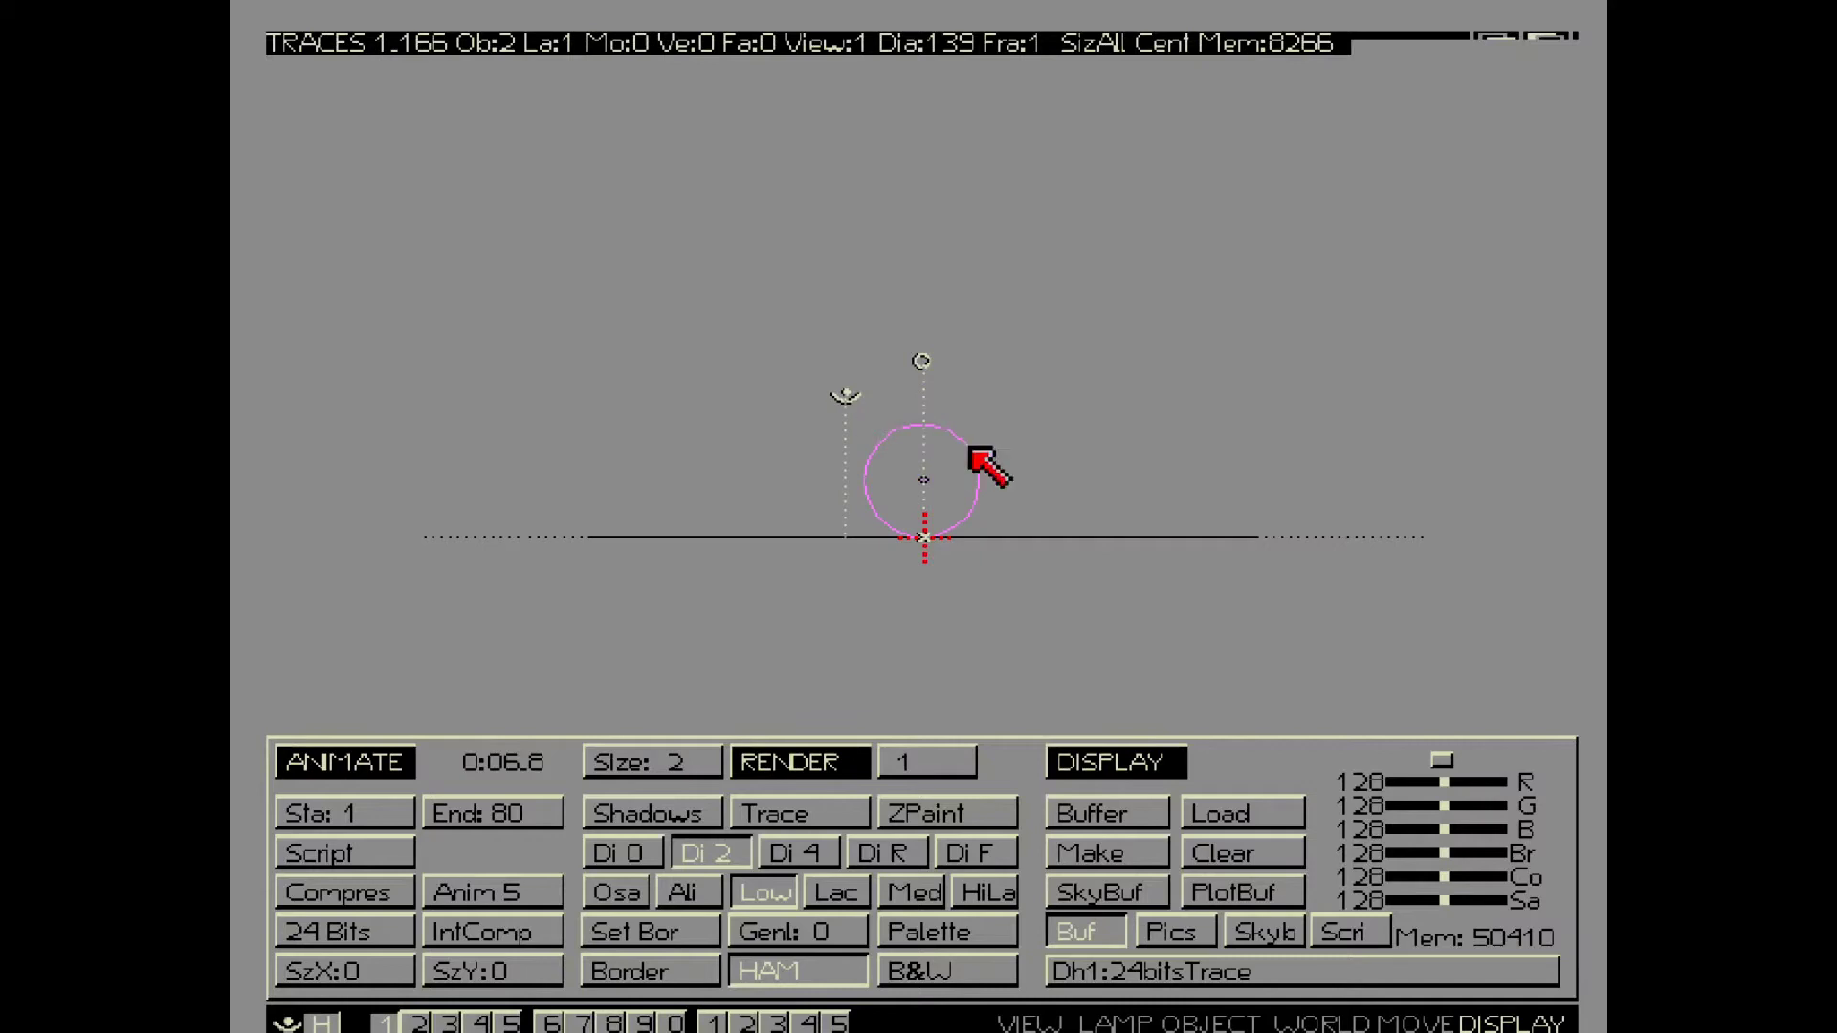
# Duplicate the lamp and place the copy up and to the left
pyautogui.press('g')
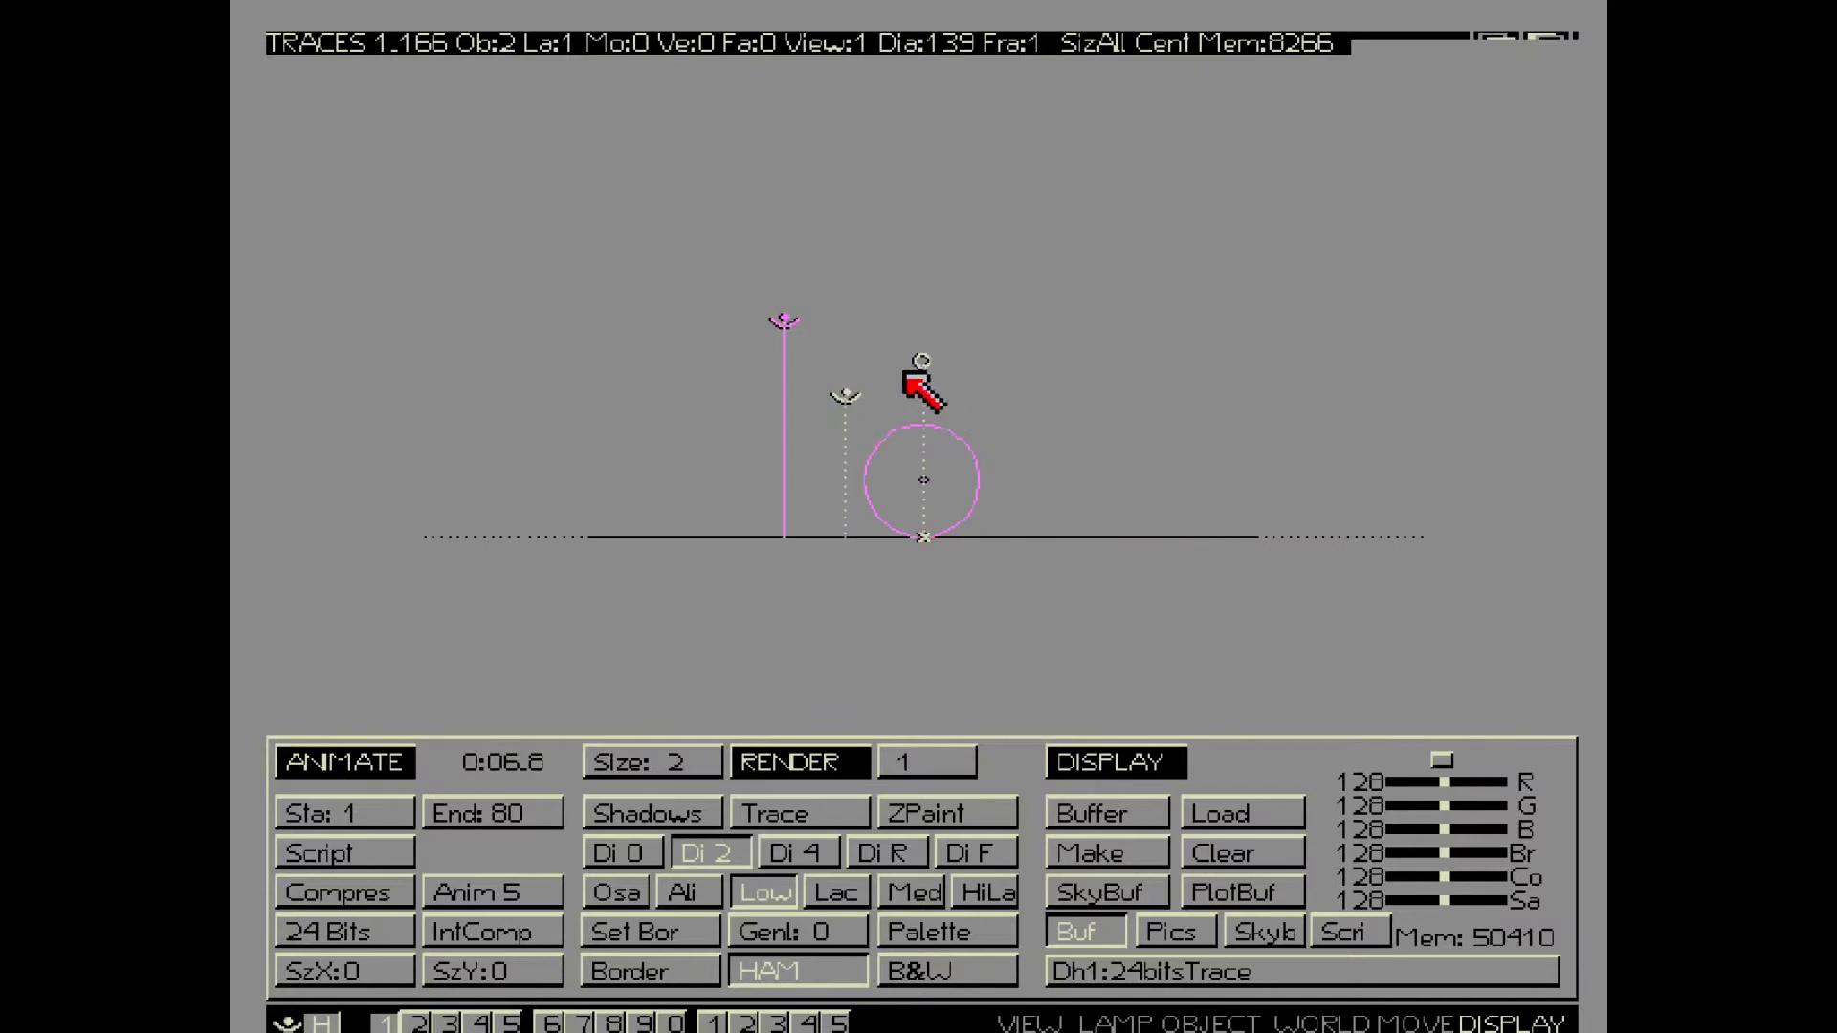
pyautogui.click(923, 389)
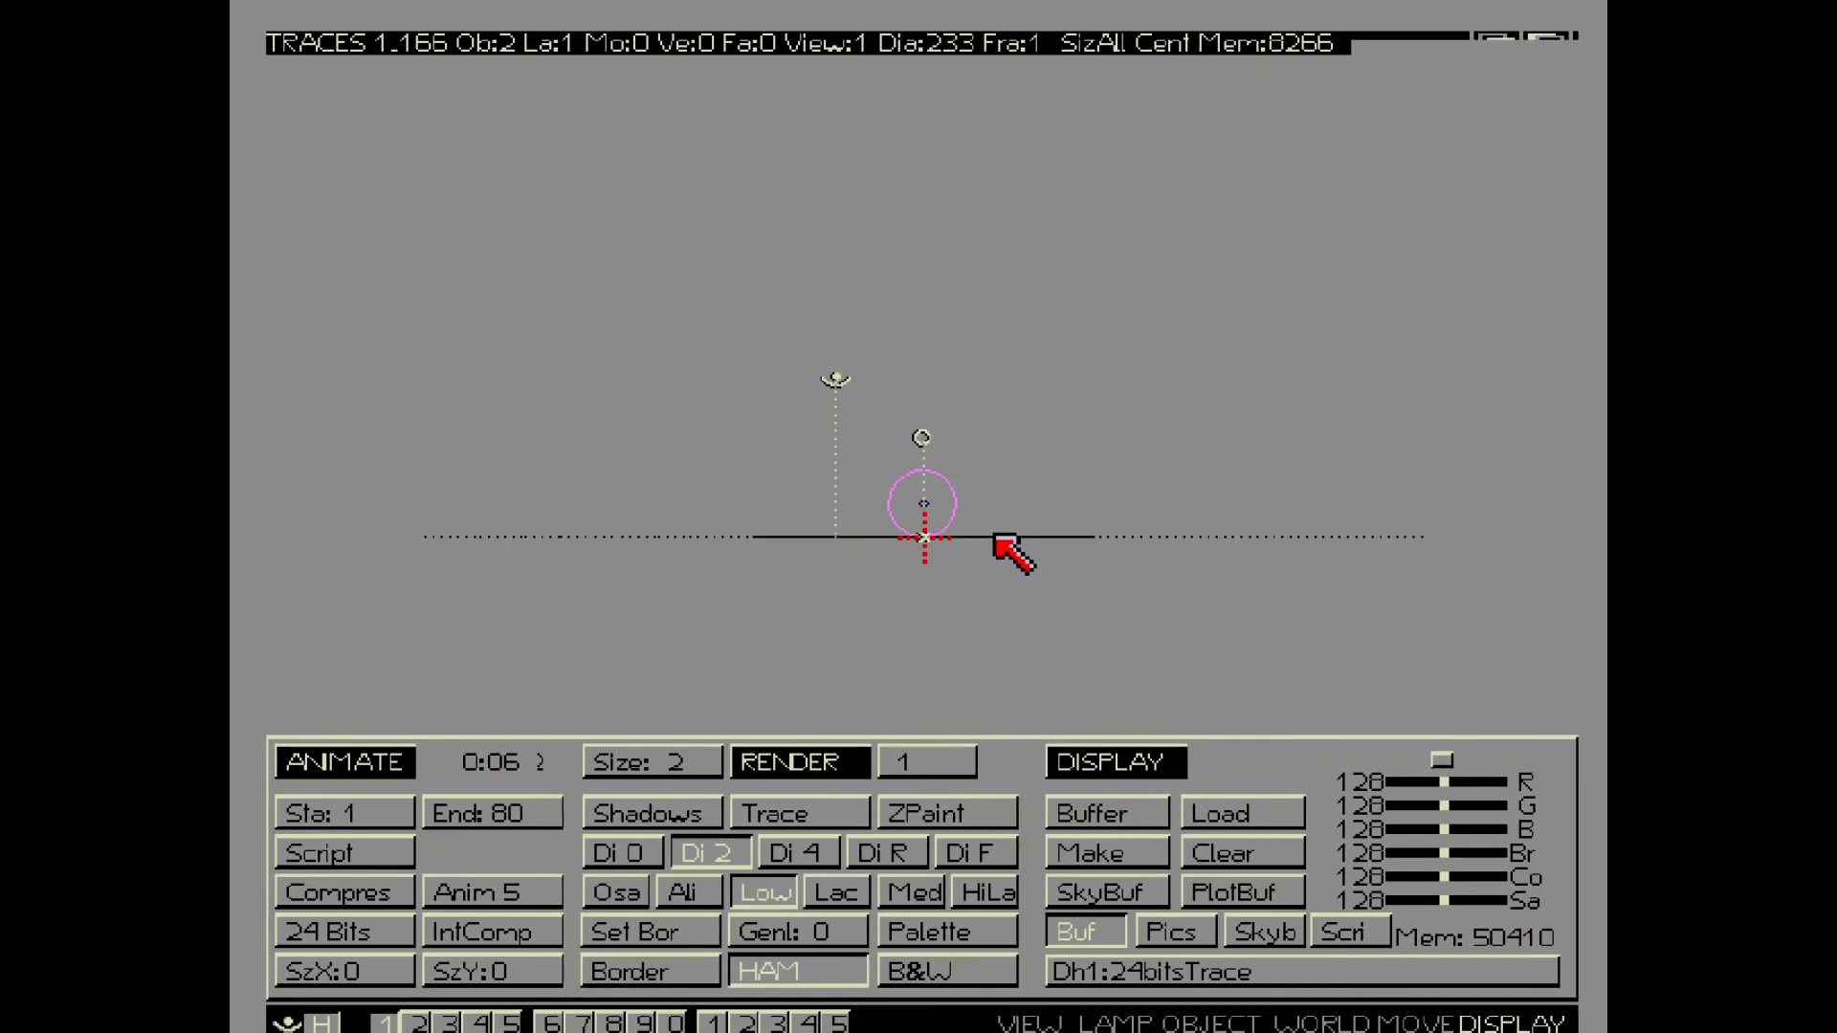
# Enable Smooth on the ground plane's material and show its sphere preview
pyautogui.rightClick(996, 535)
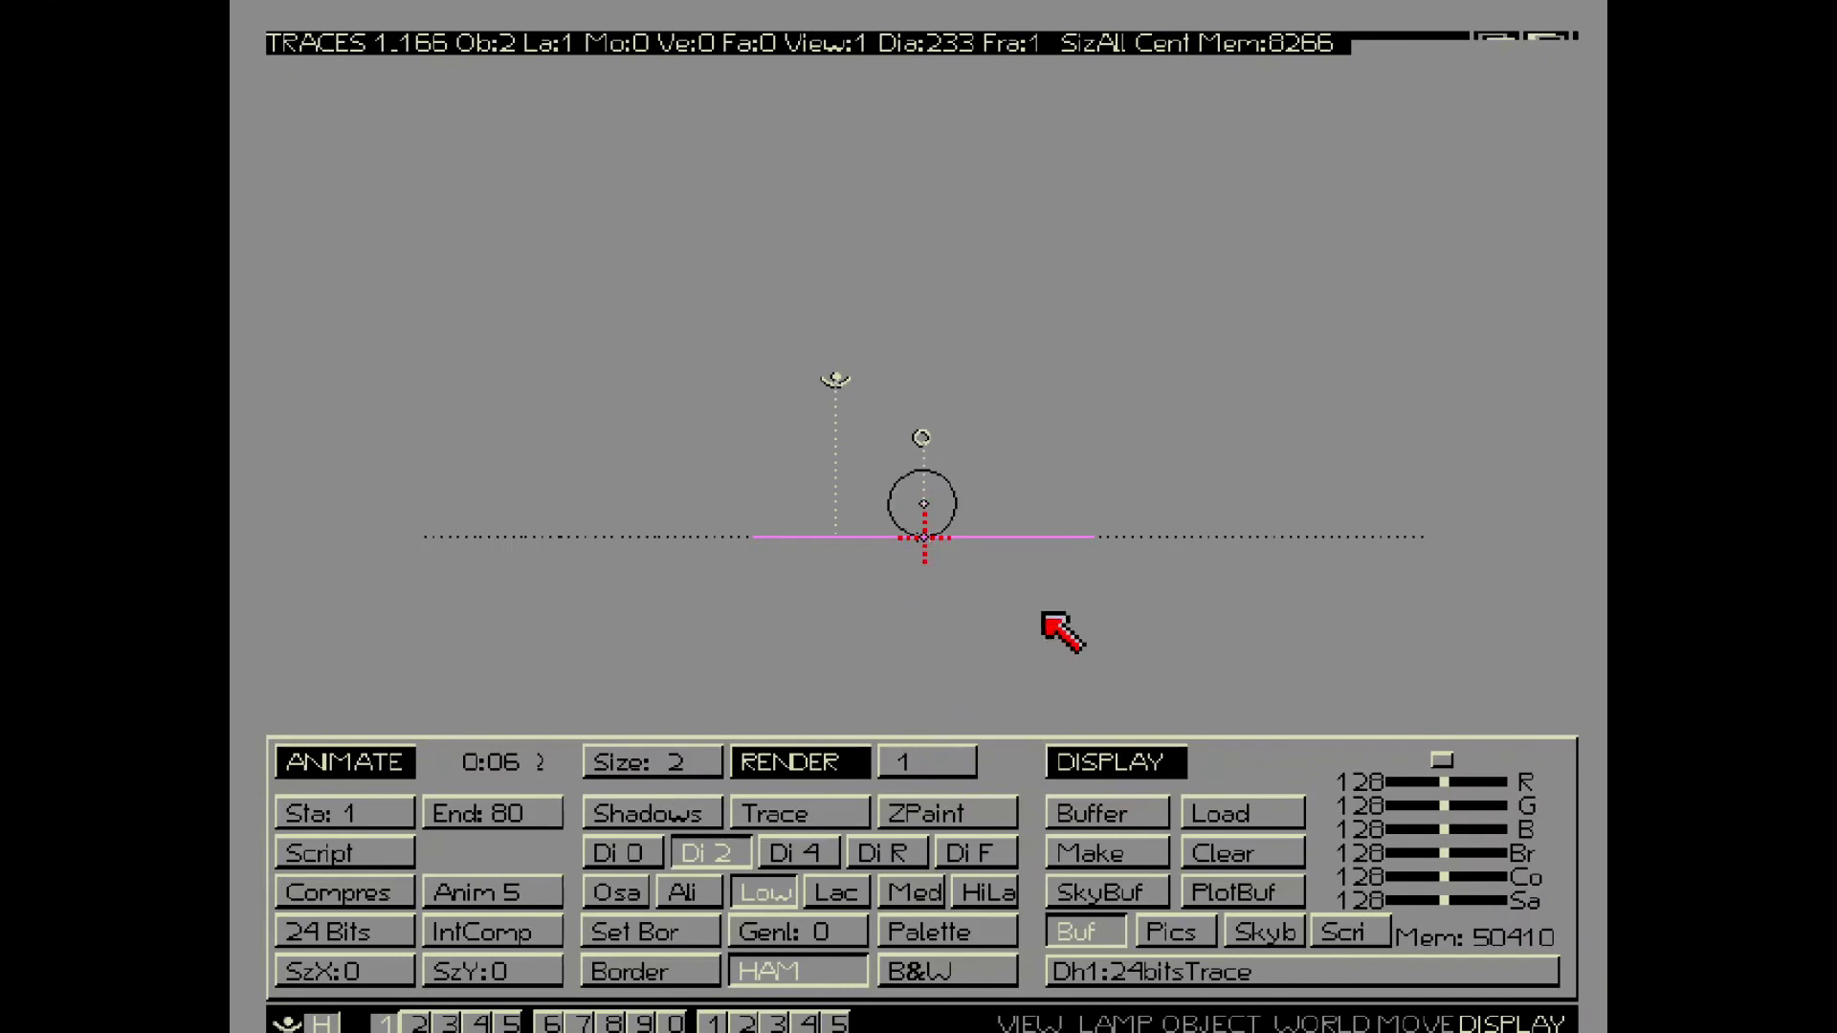
pyautogui.press('F3')
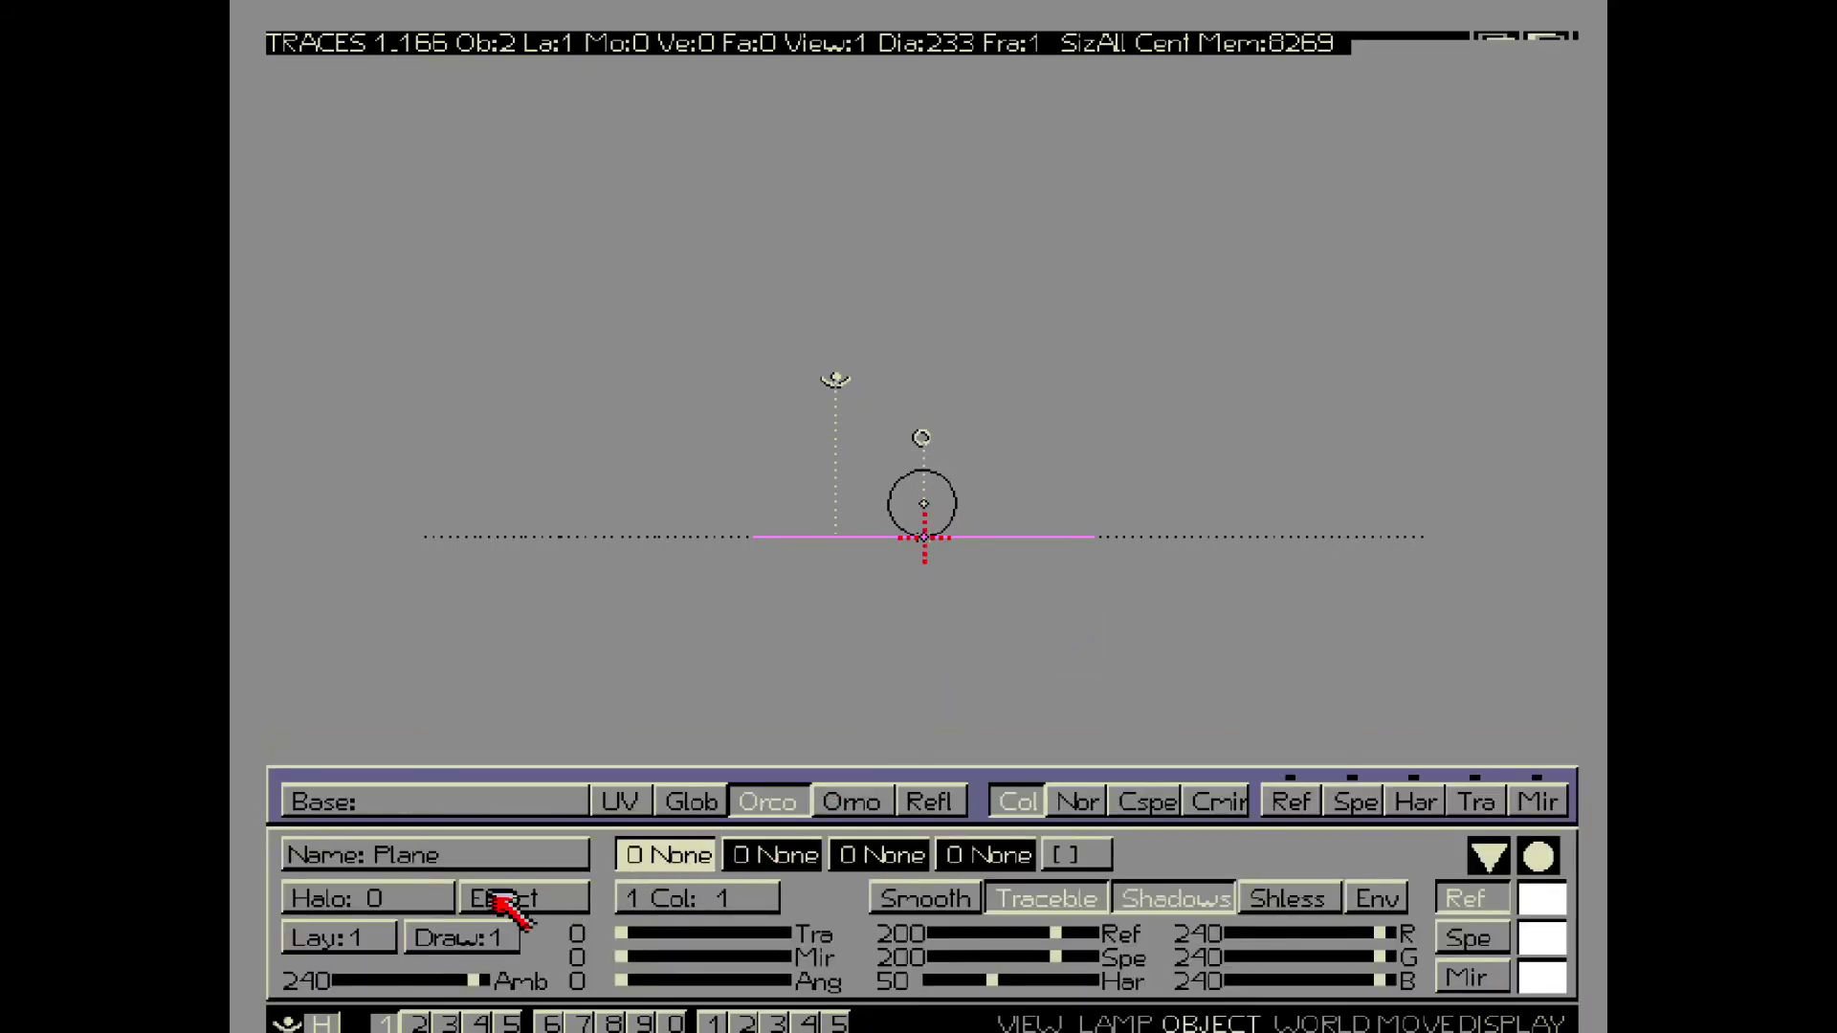
pyautogui.click(1548, 858)
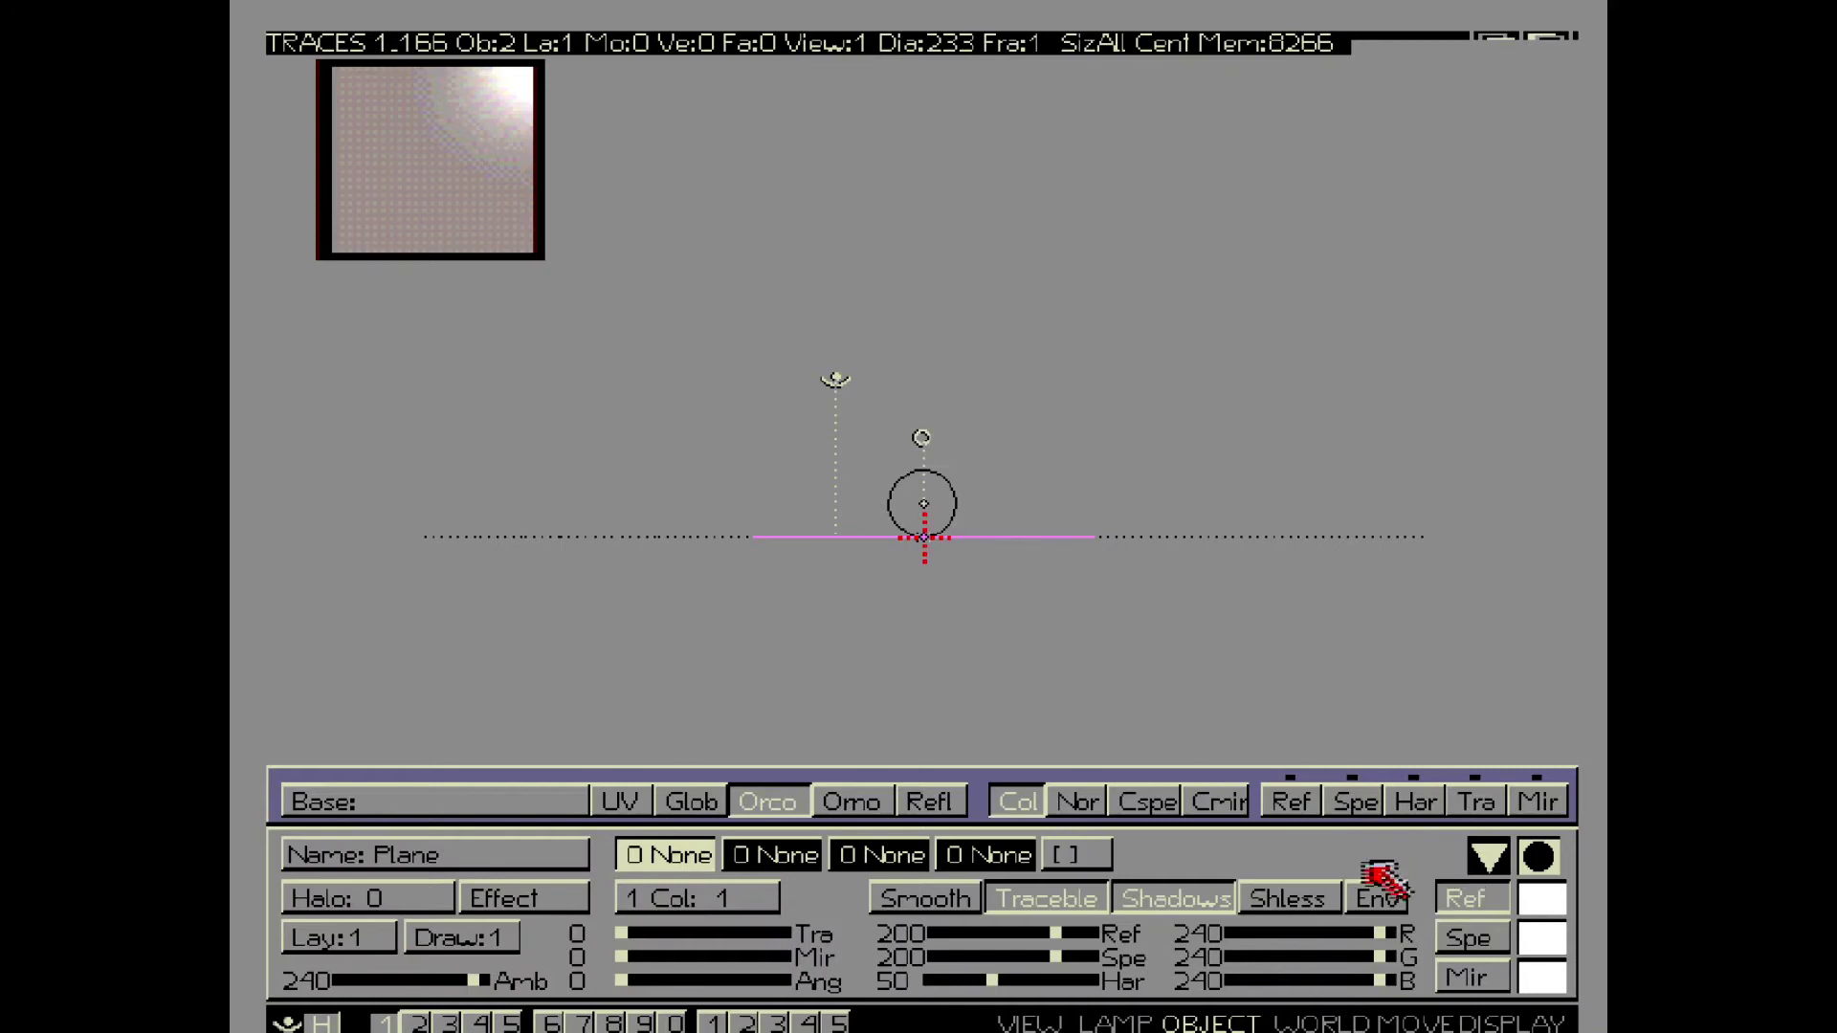
pyautogui.click(899, 902)
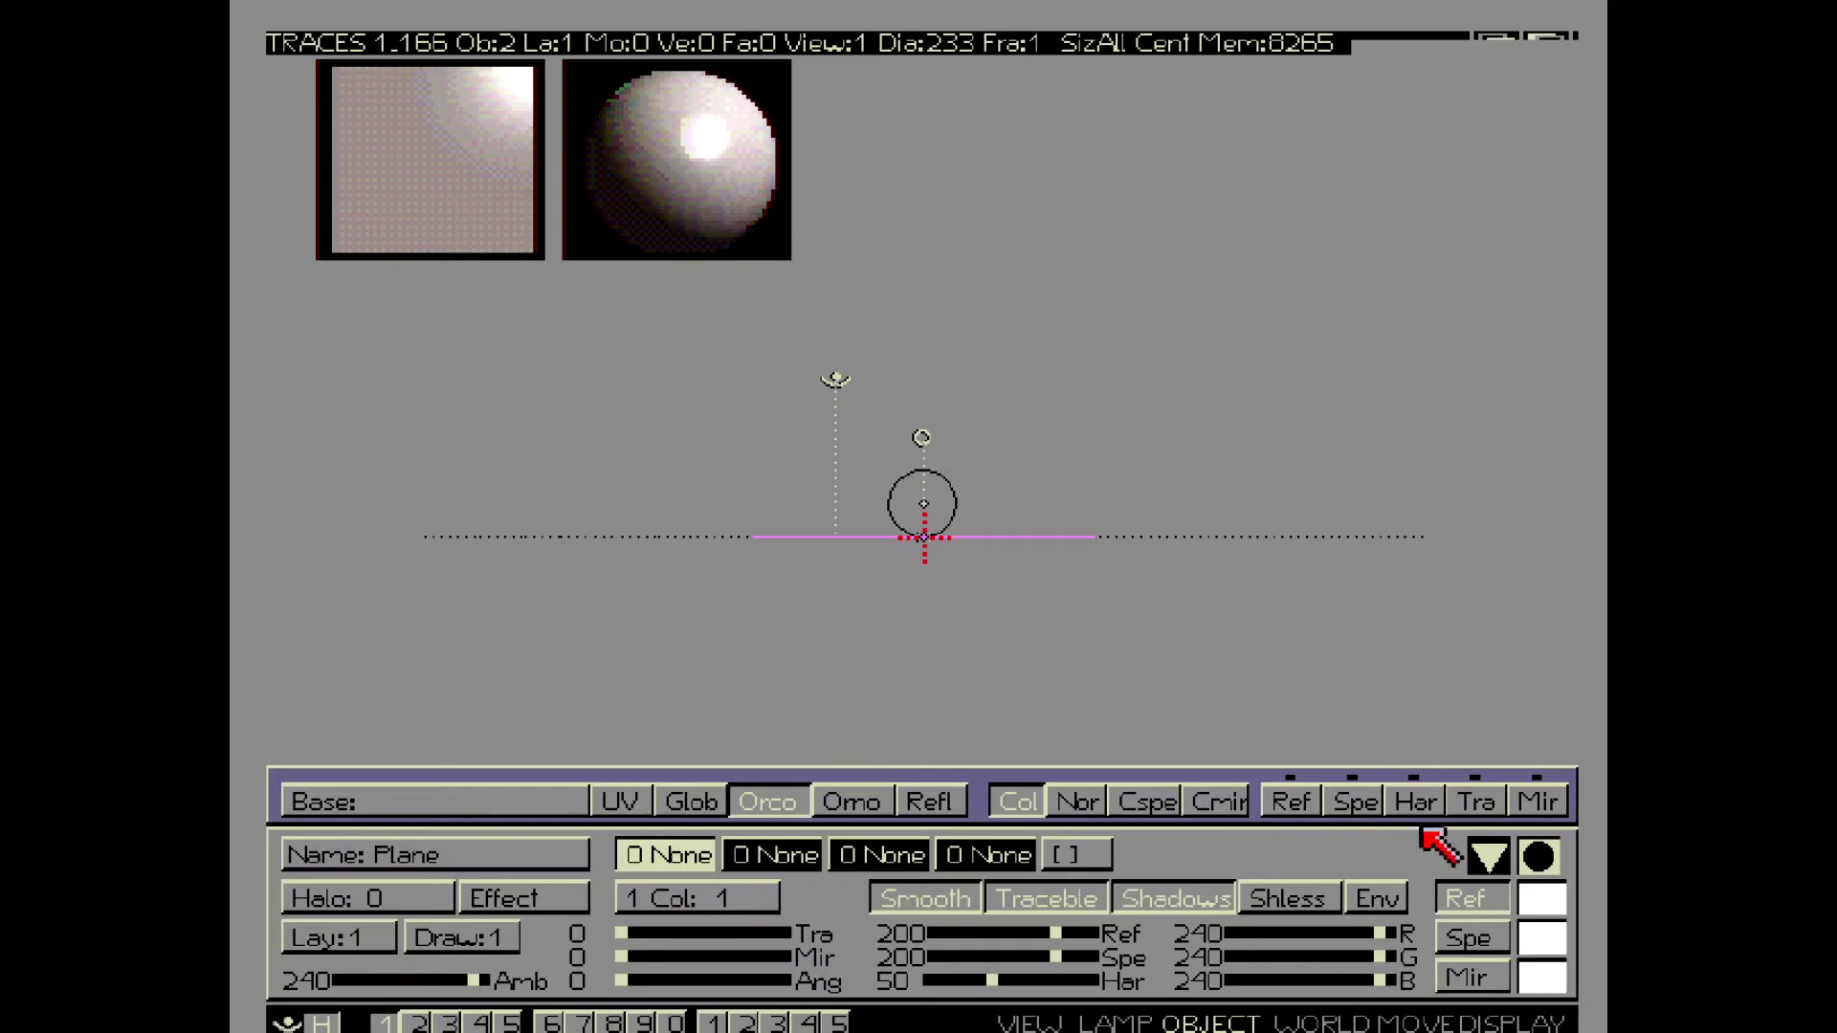
# Create a new Tiles texture for the plane's material instead of Wood
pyautogui.click(1510, 856)
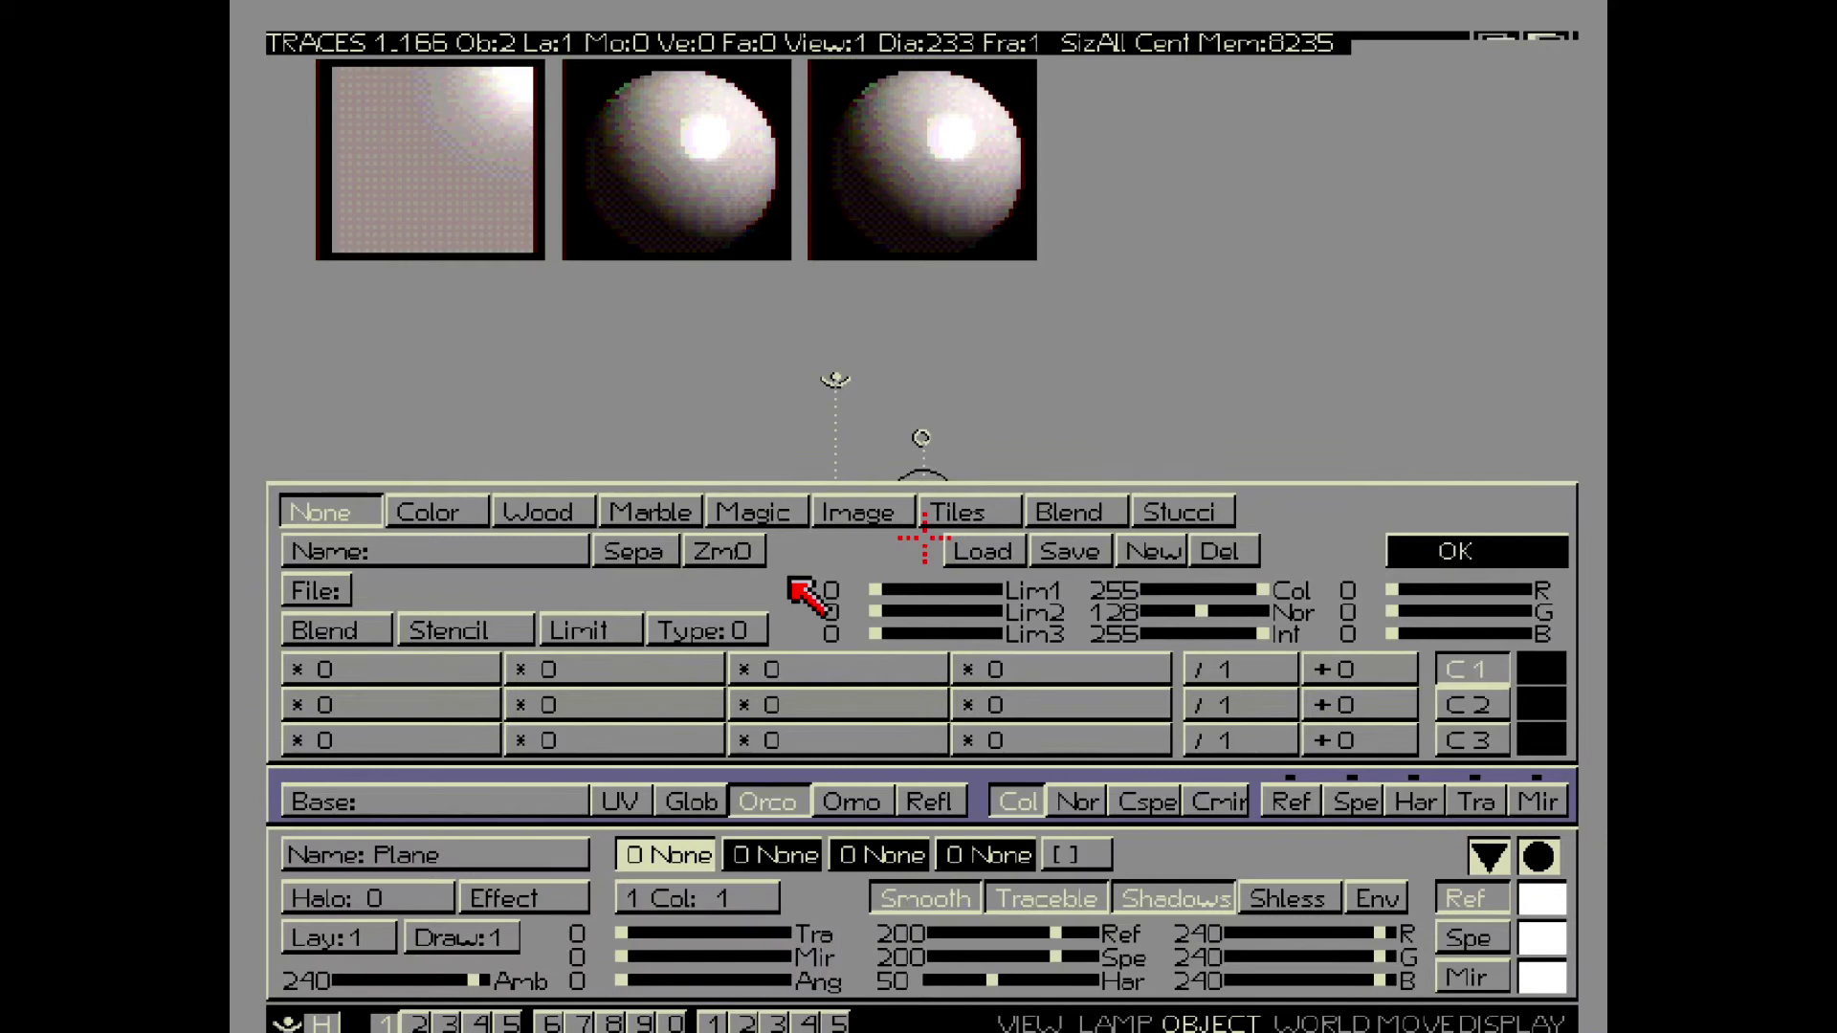
pyautogui.click(526, 517)
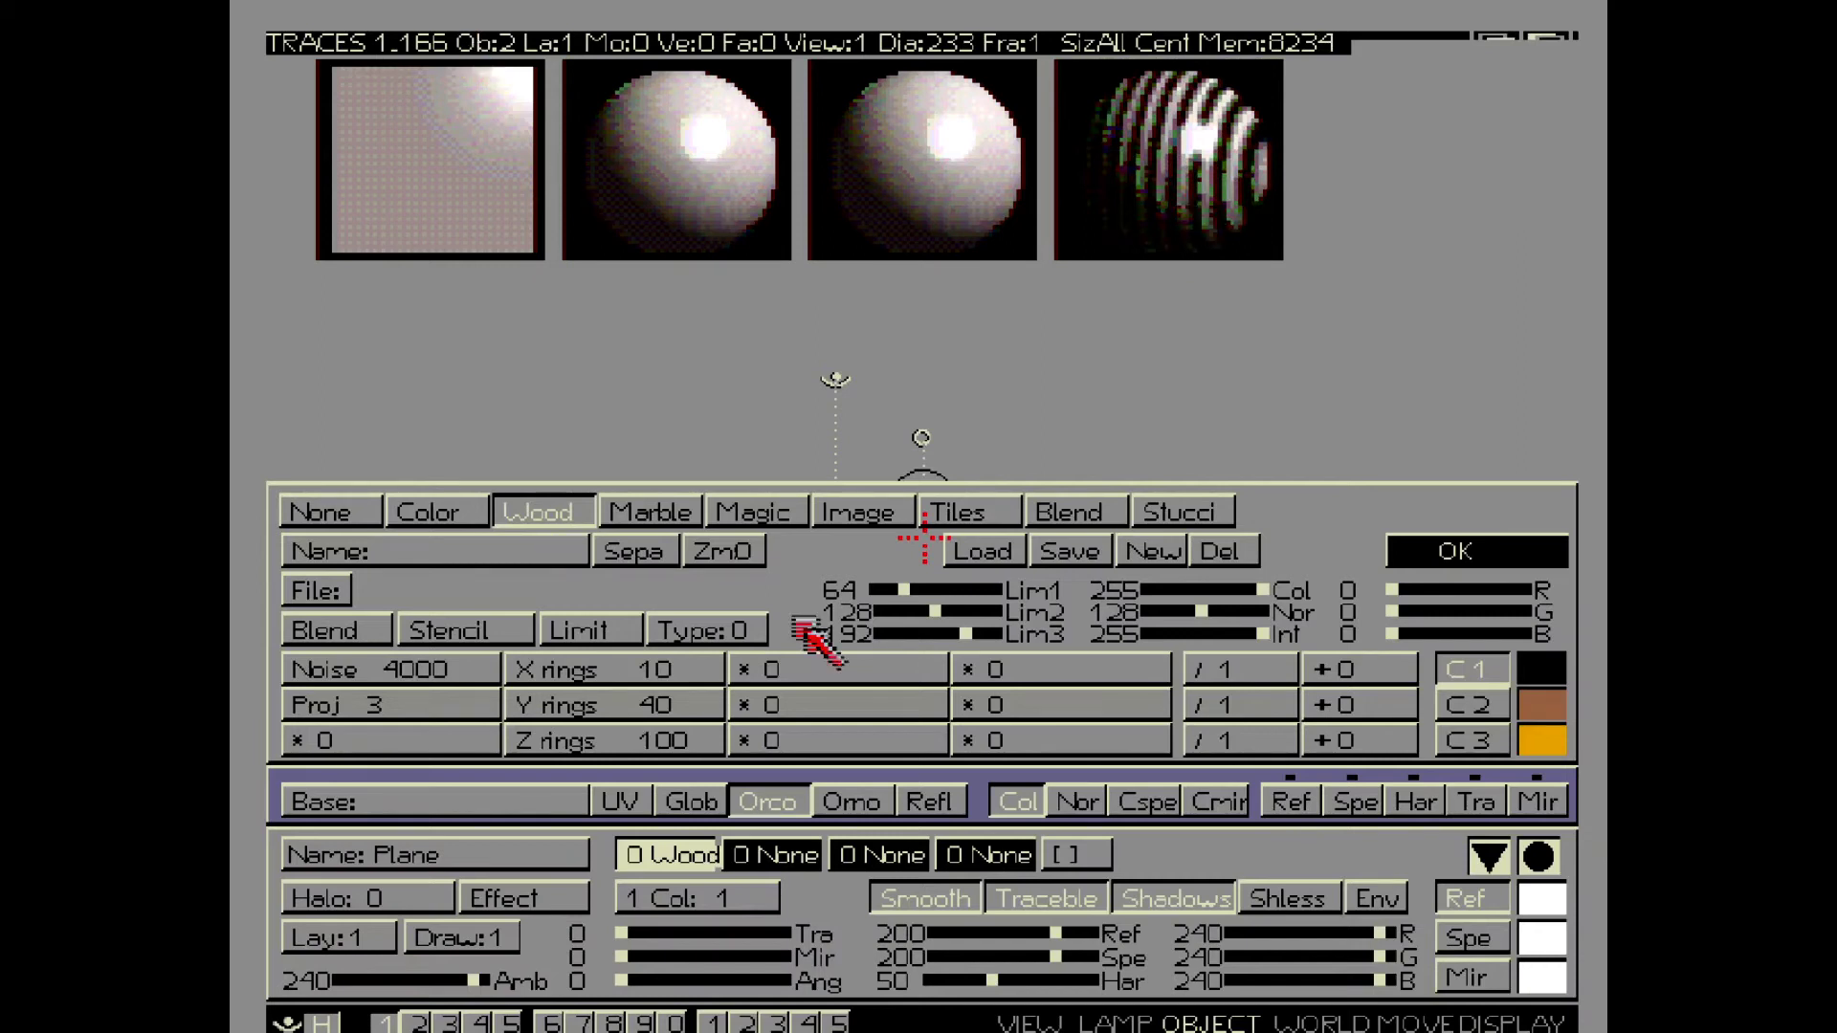
pyautogui.click(966, 517)
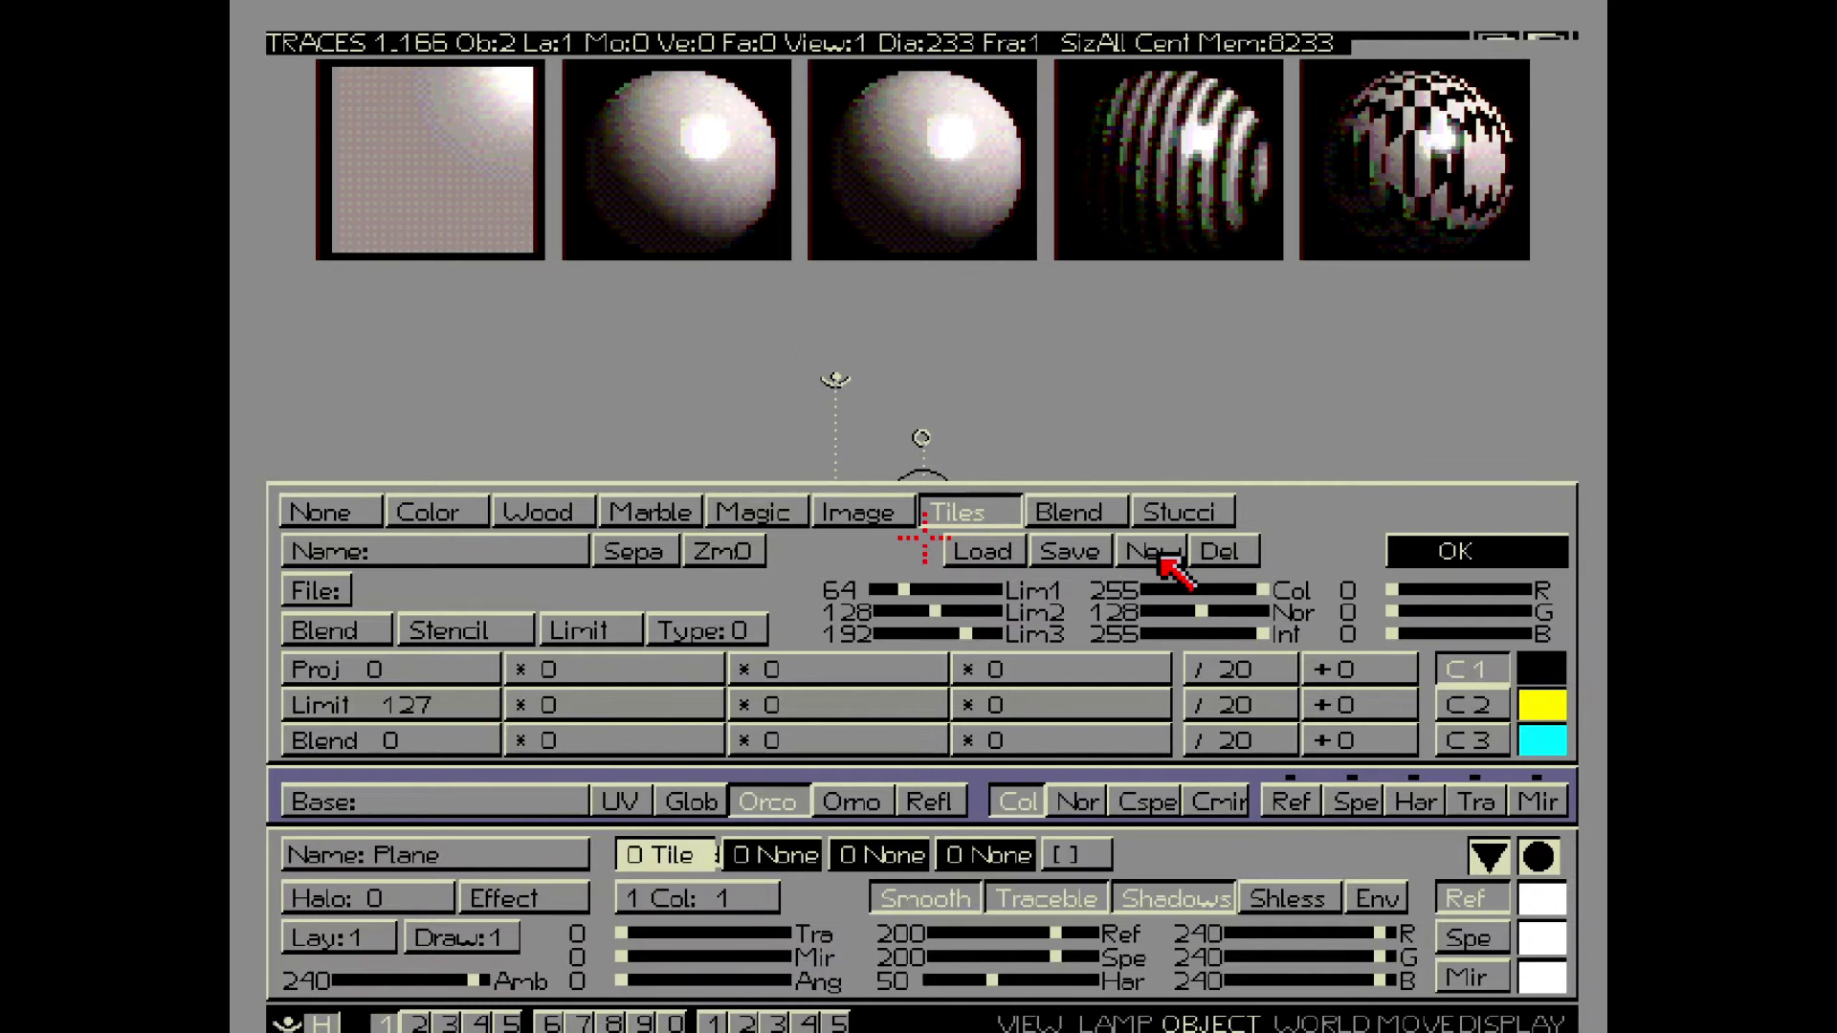
pyautogui.click(1160, 555)
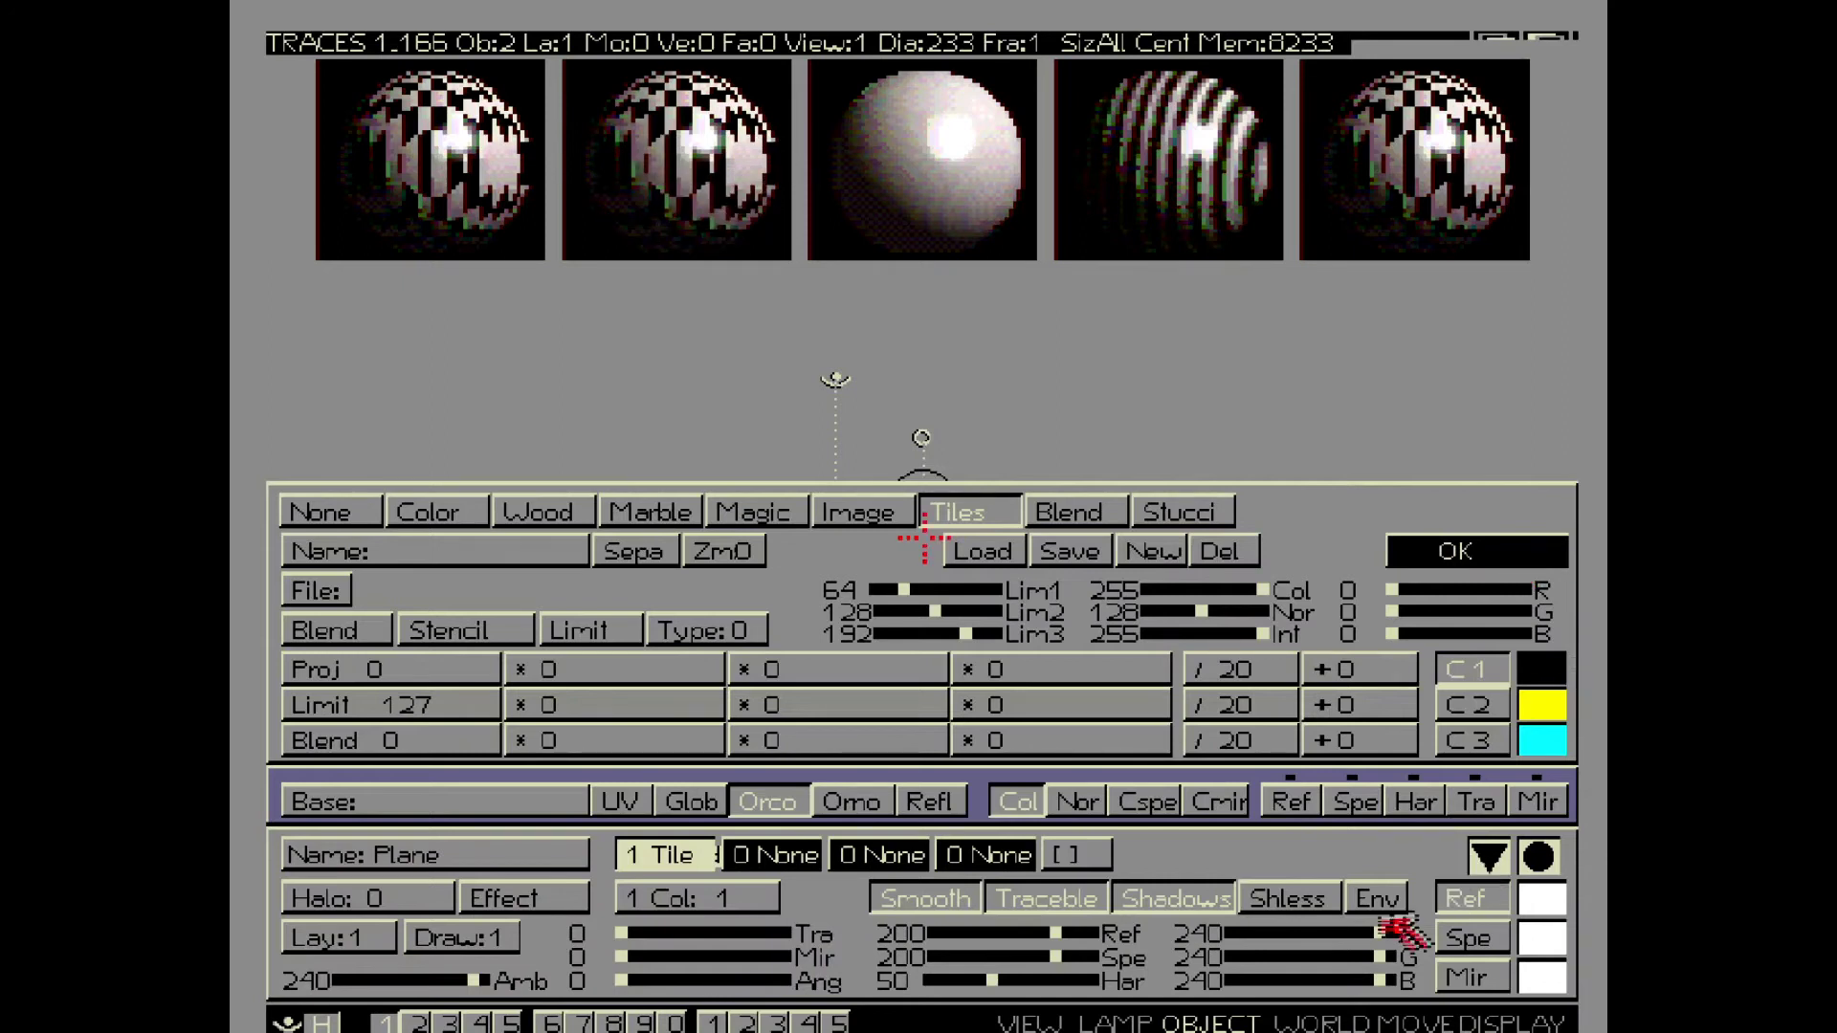
pyautogui.click(1488, 856)
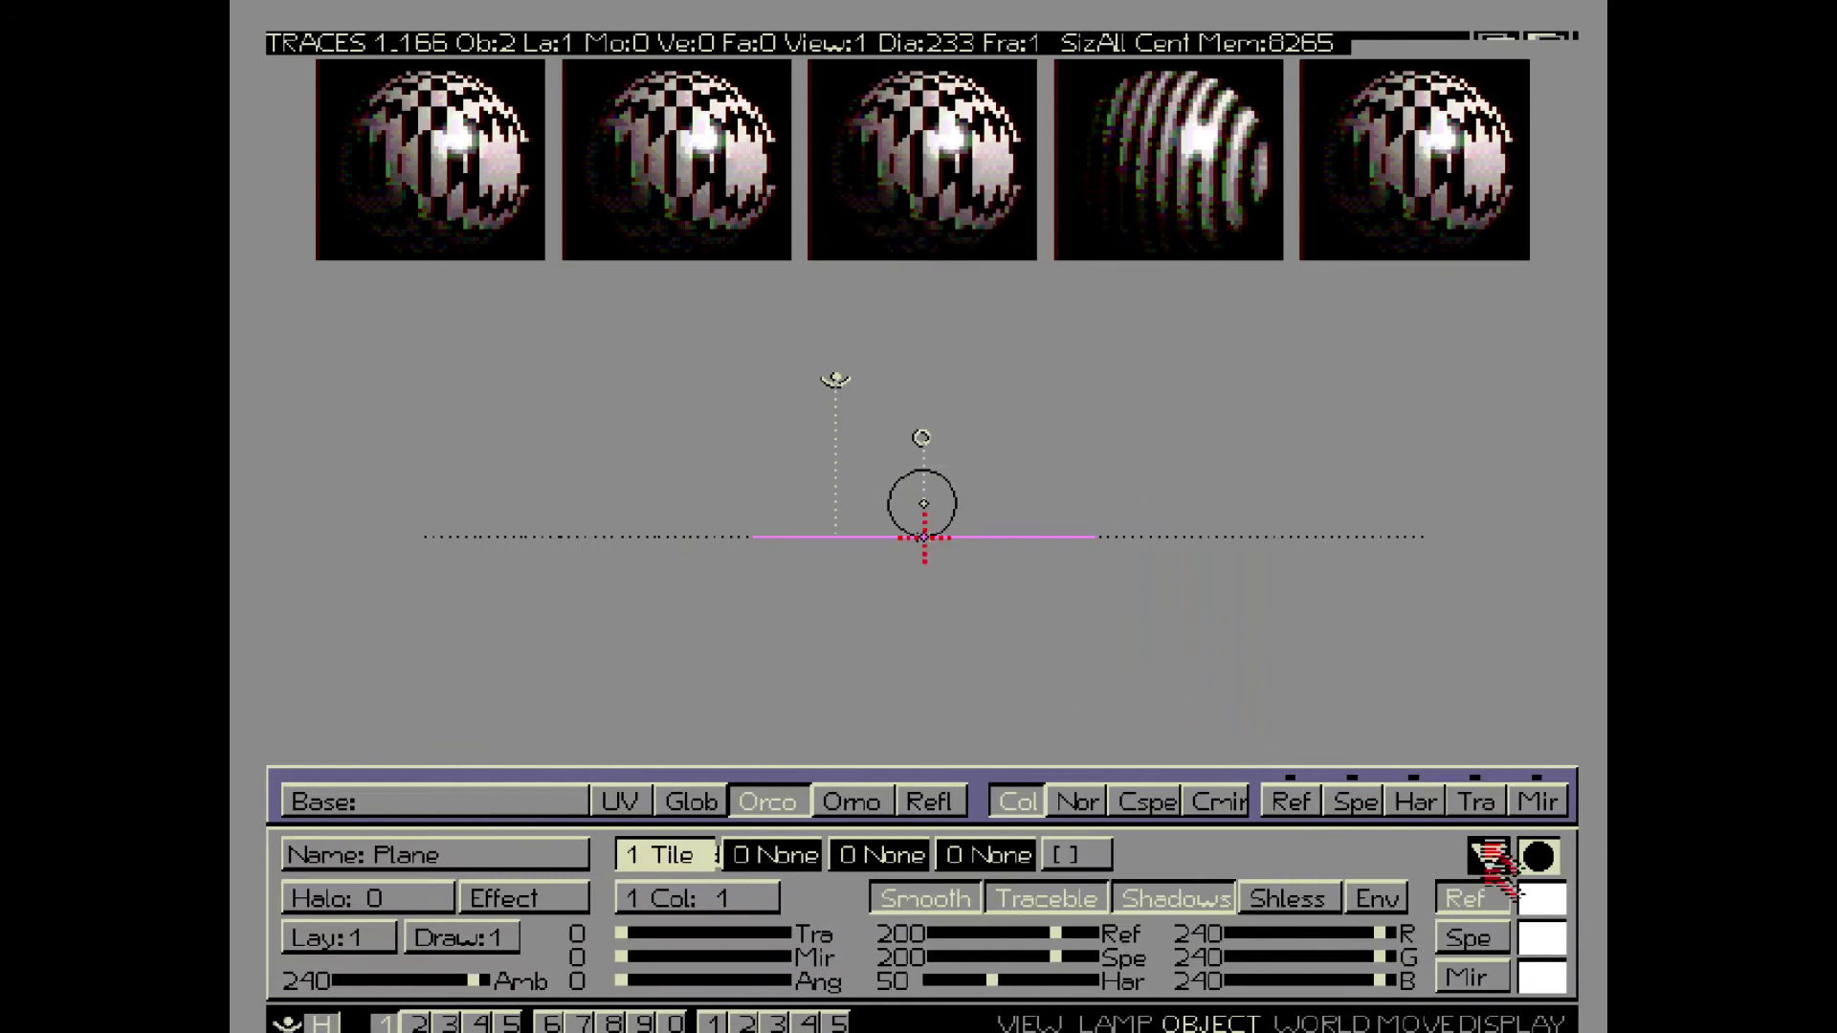
# From the display settings, select the lamp above the sphere and show its lamp settings
pyautogui.click(1510, 1023)
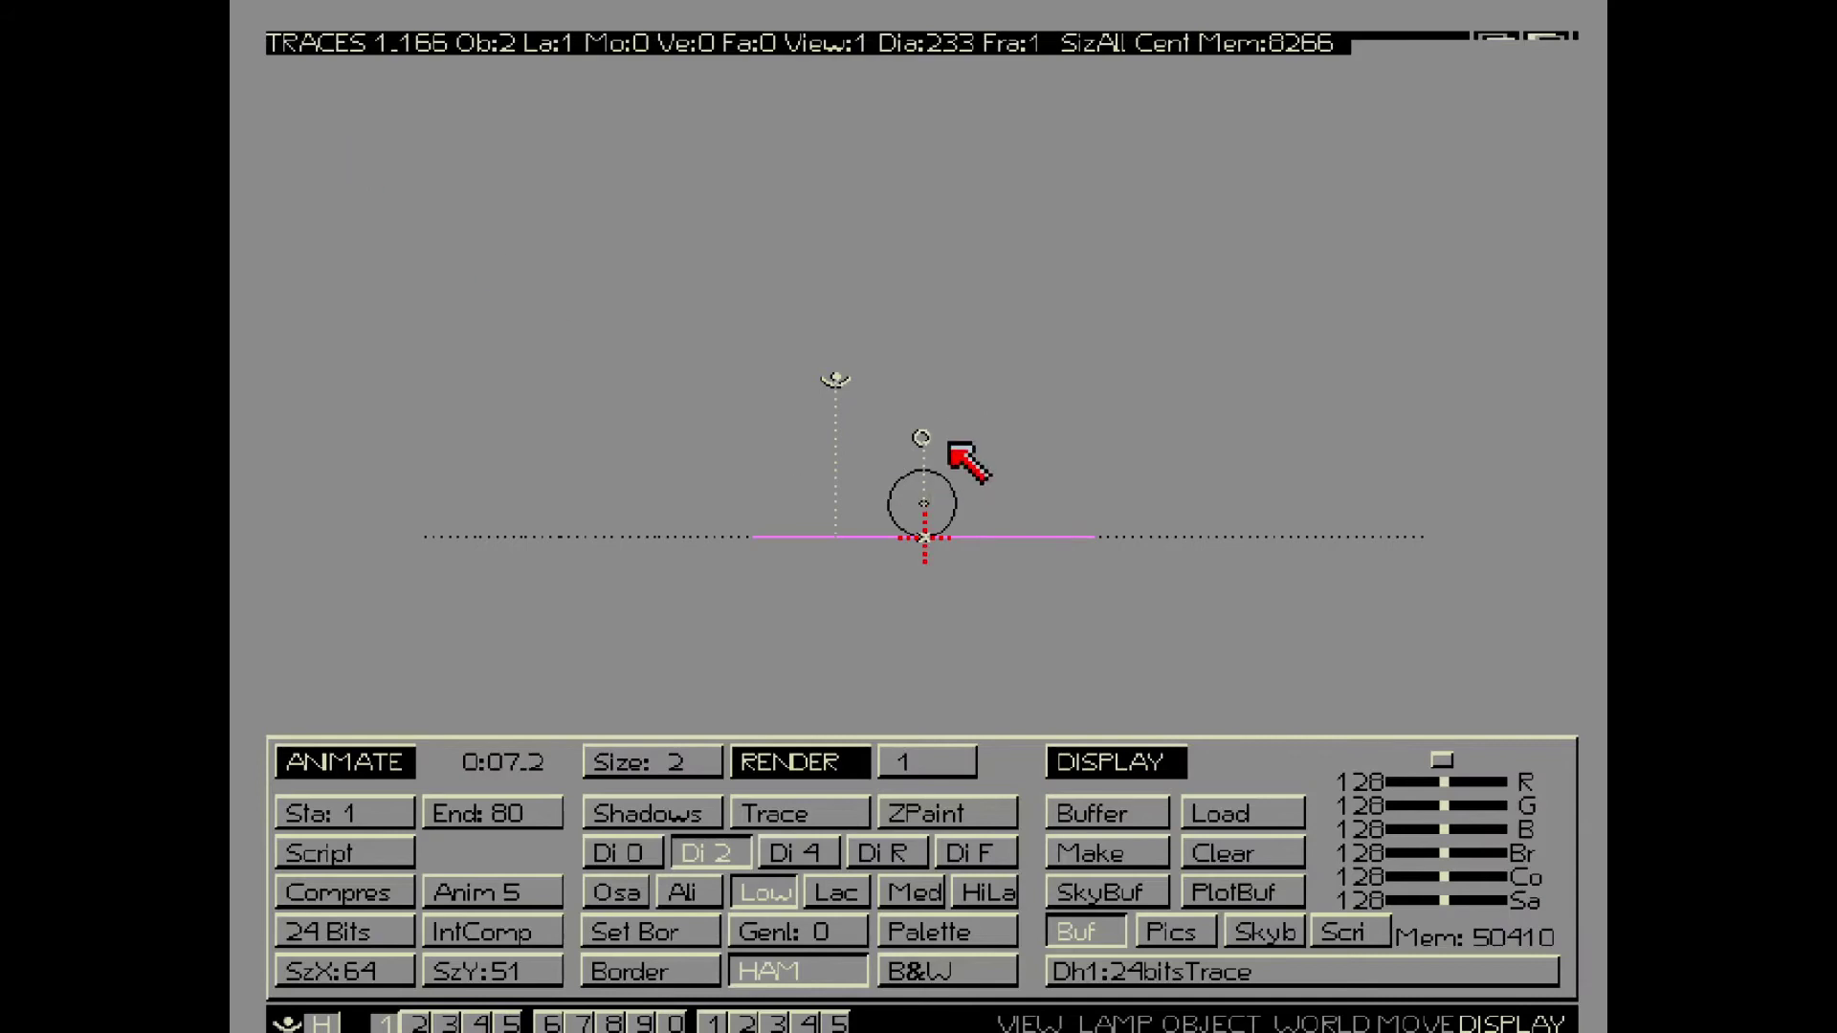
pyautogui.rightClick(934, 444)
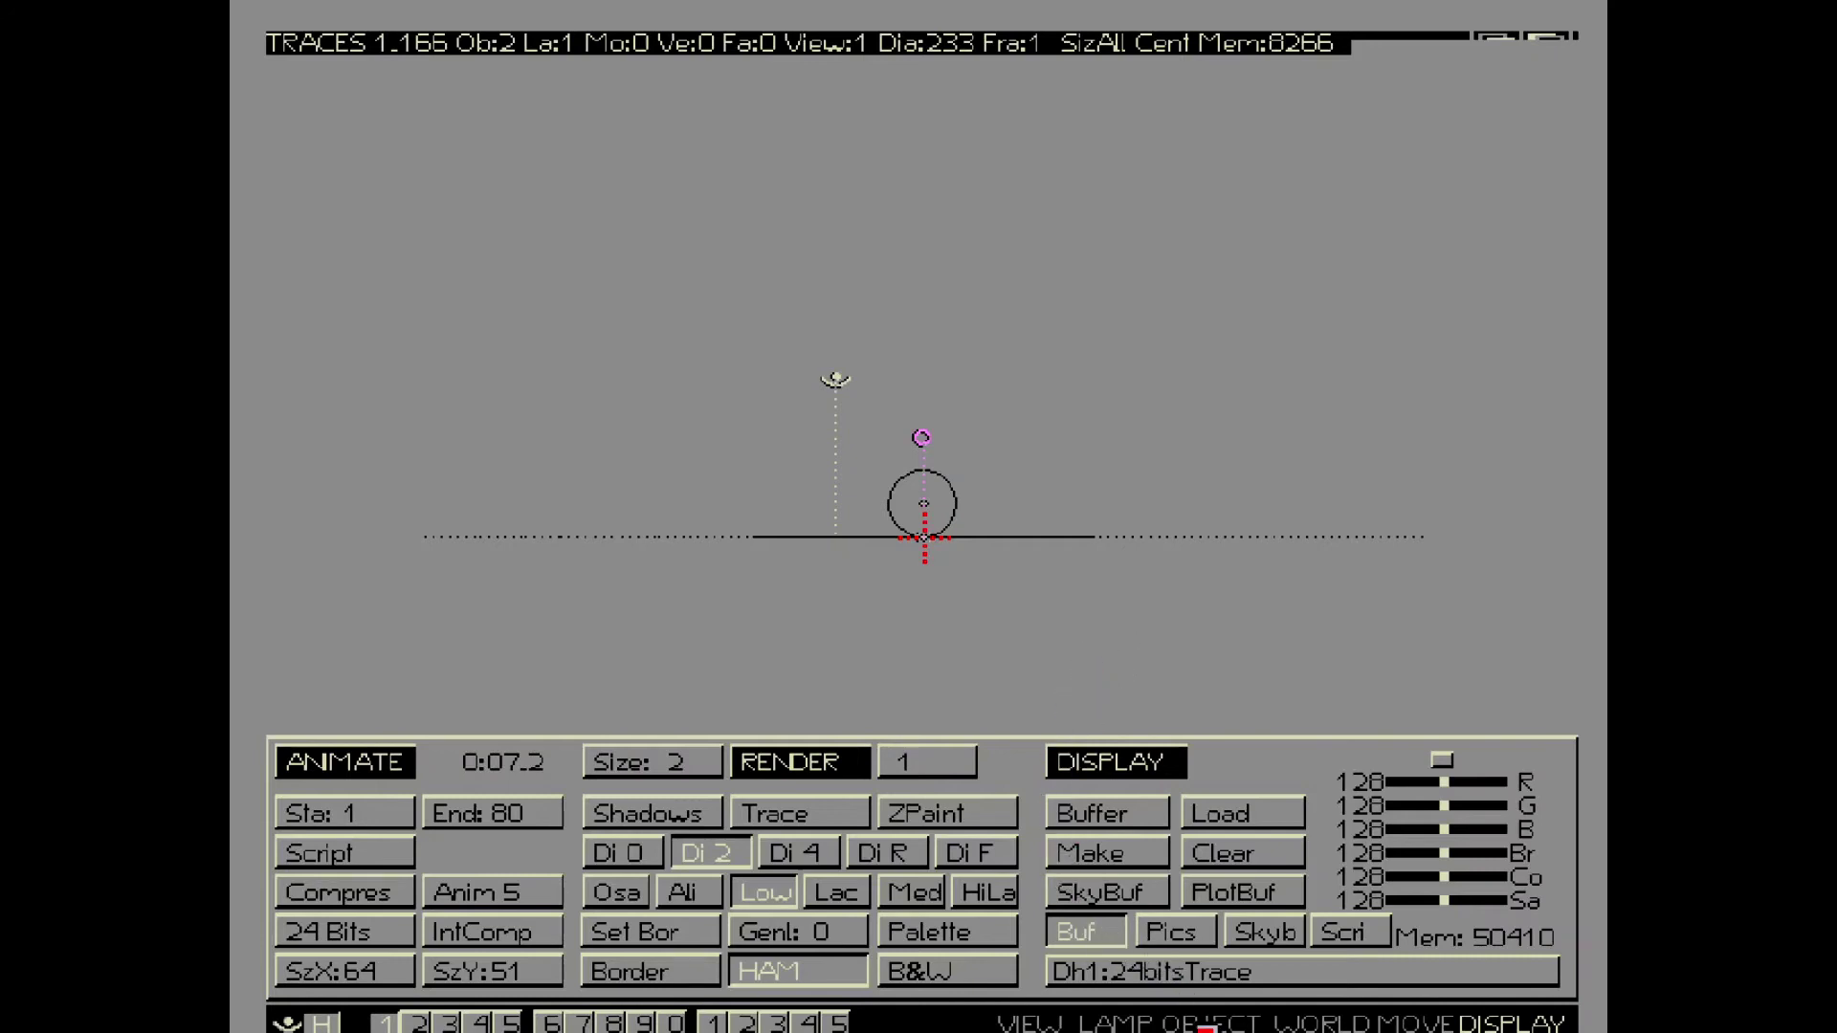
pyautogui.click(1079, 1025)
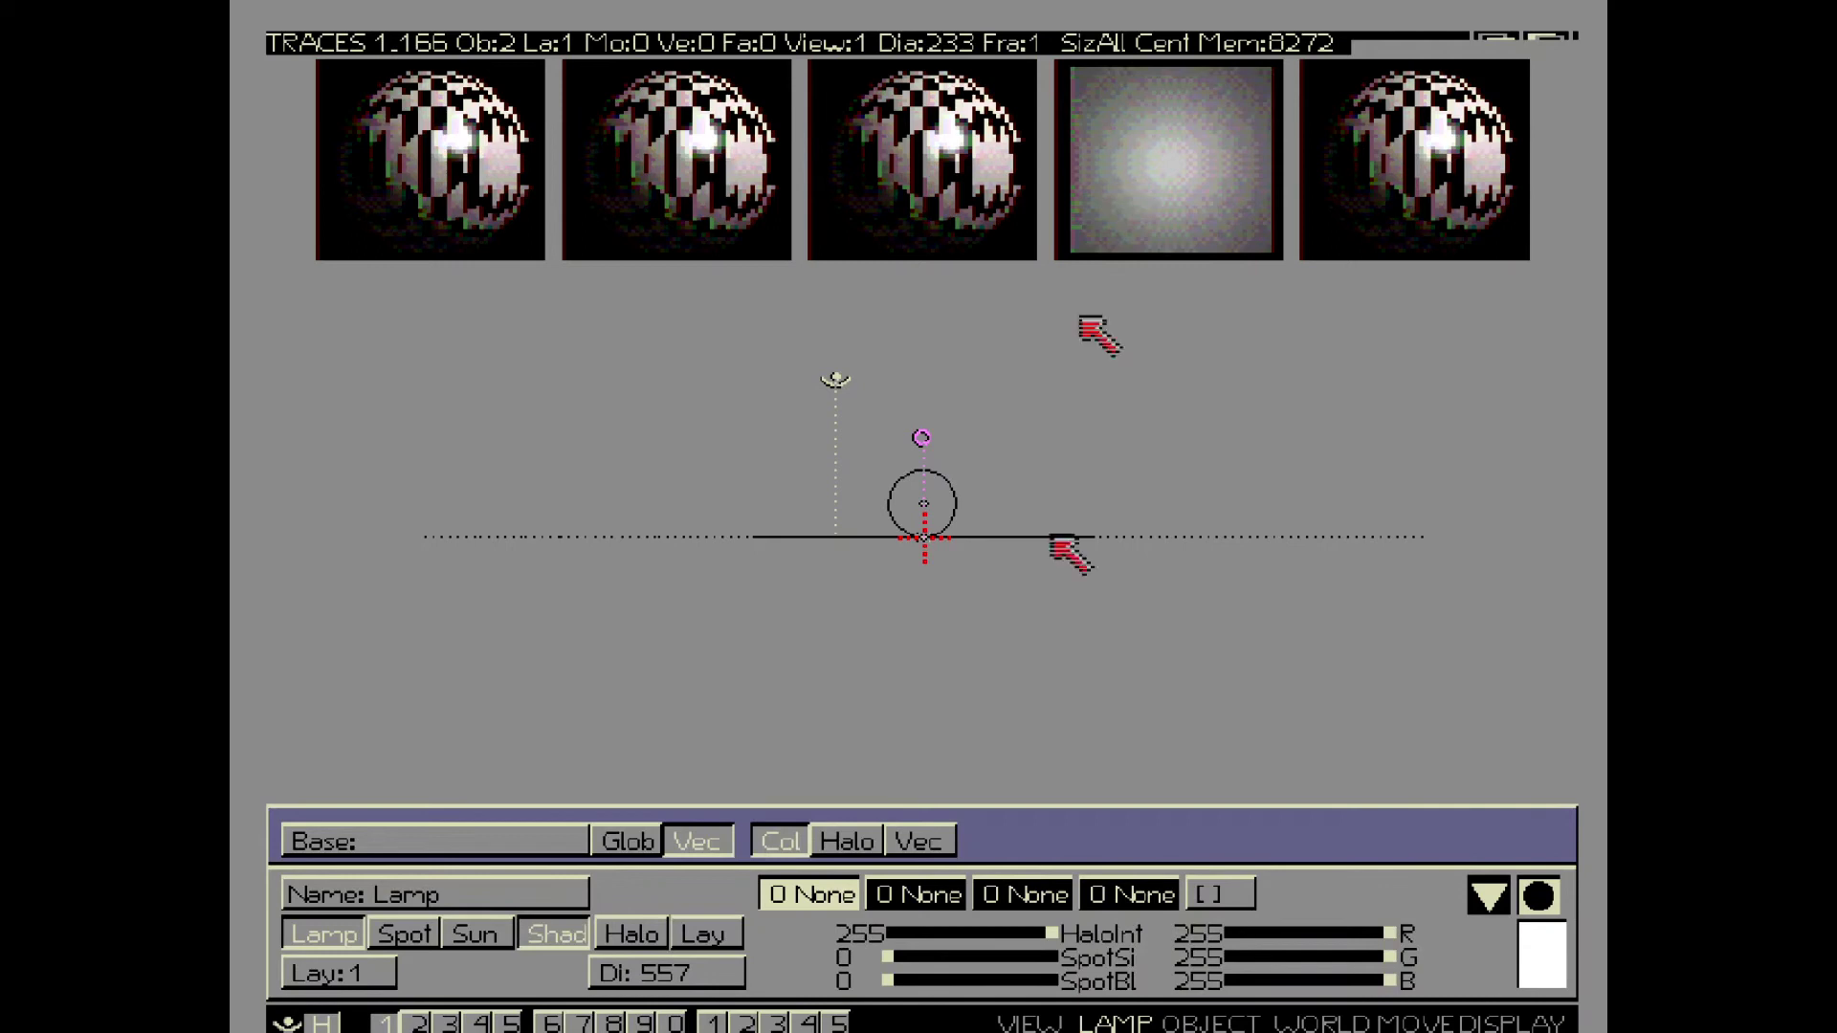
# Change the lamp to a Sun light and rotate it left of the sphere
pyautogui.click(499, 935)
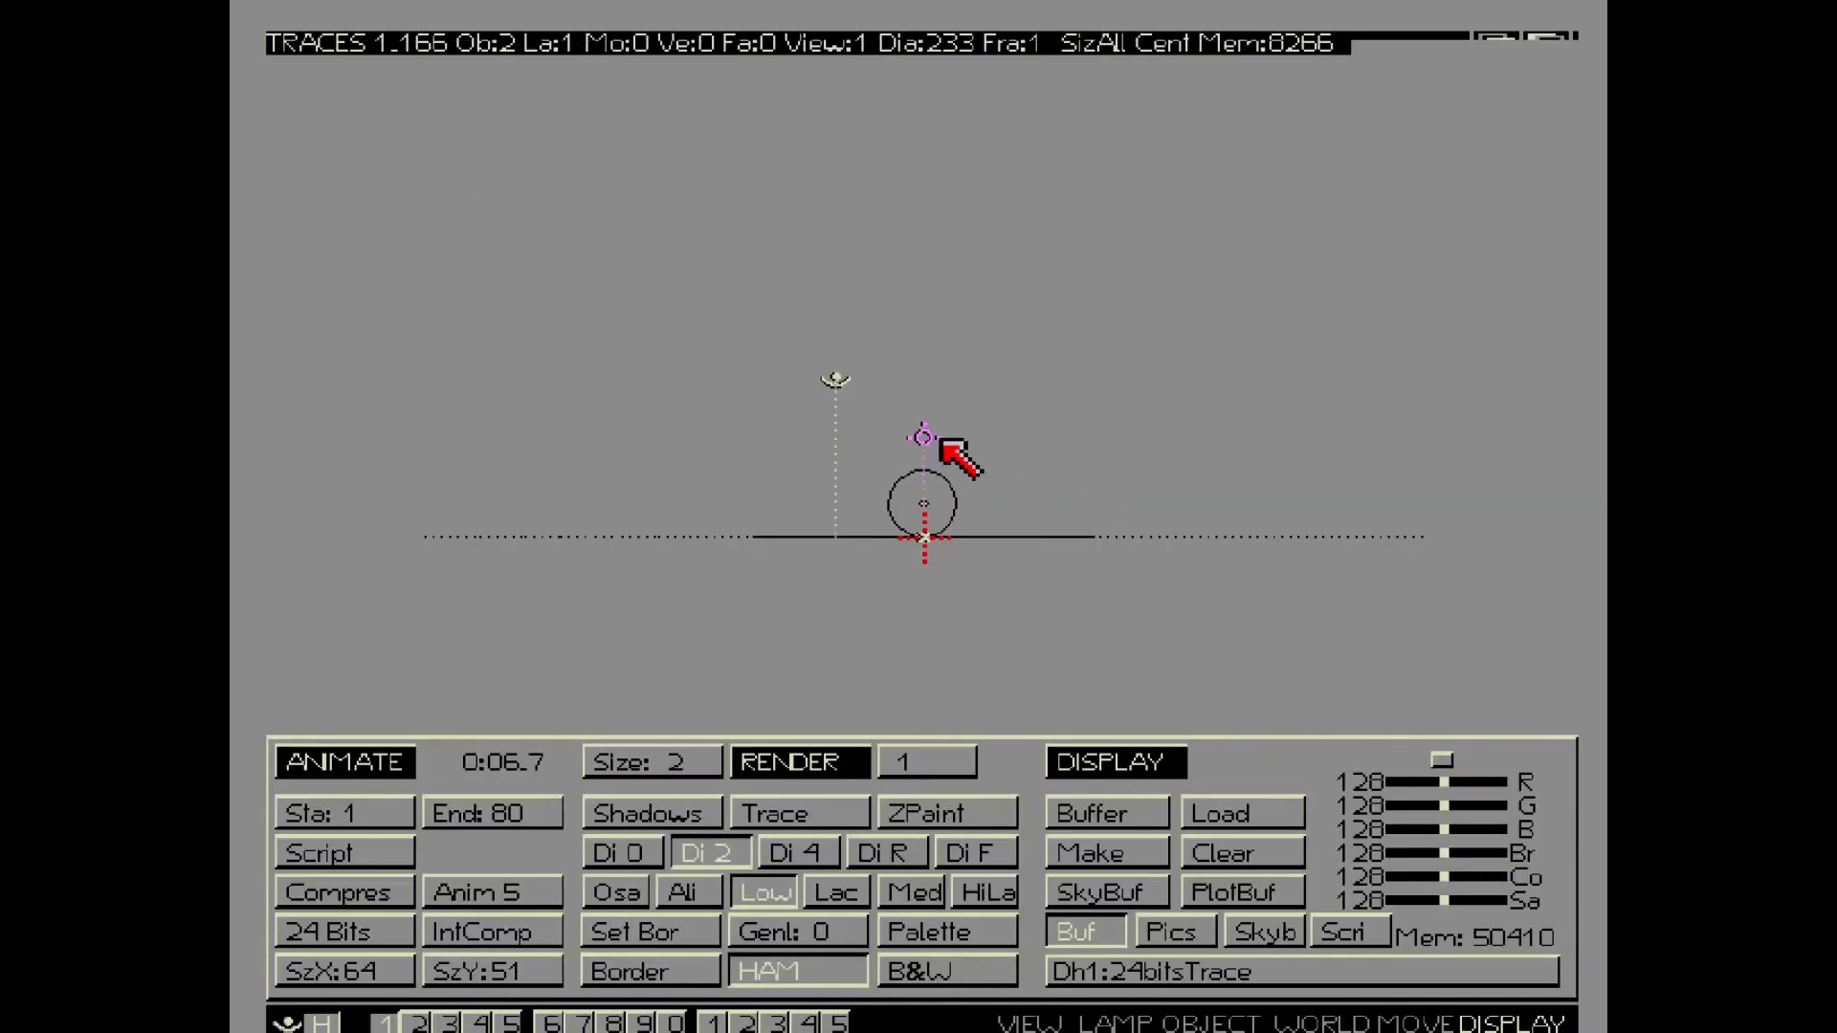
pyautogui.press('r')
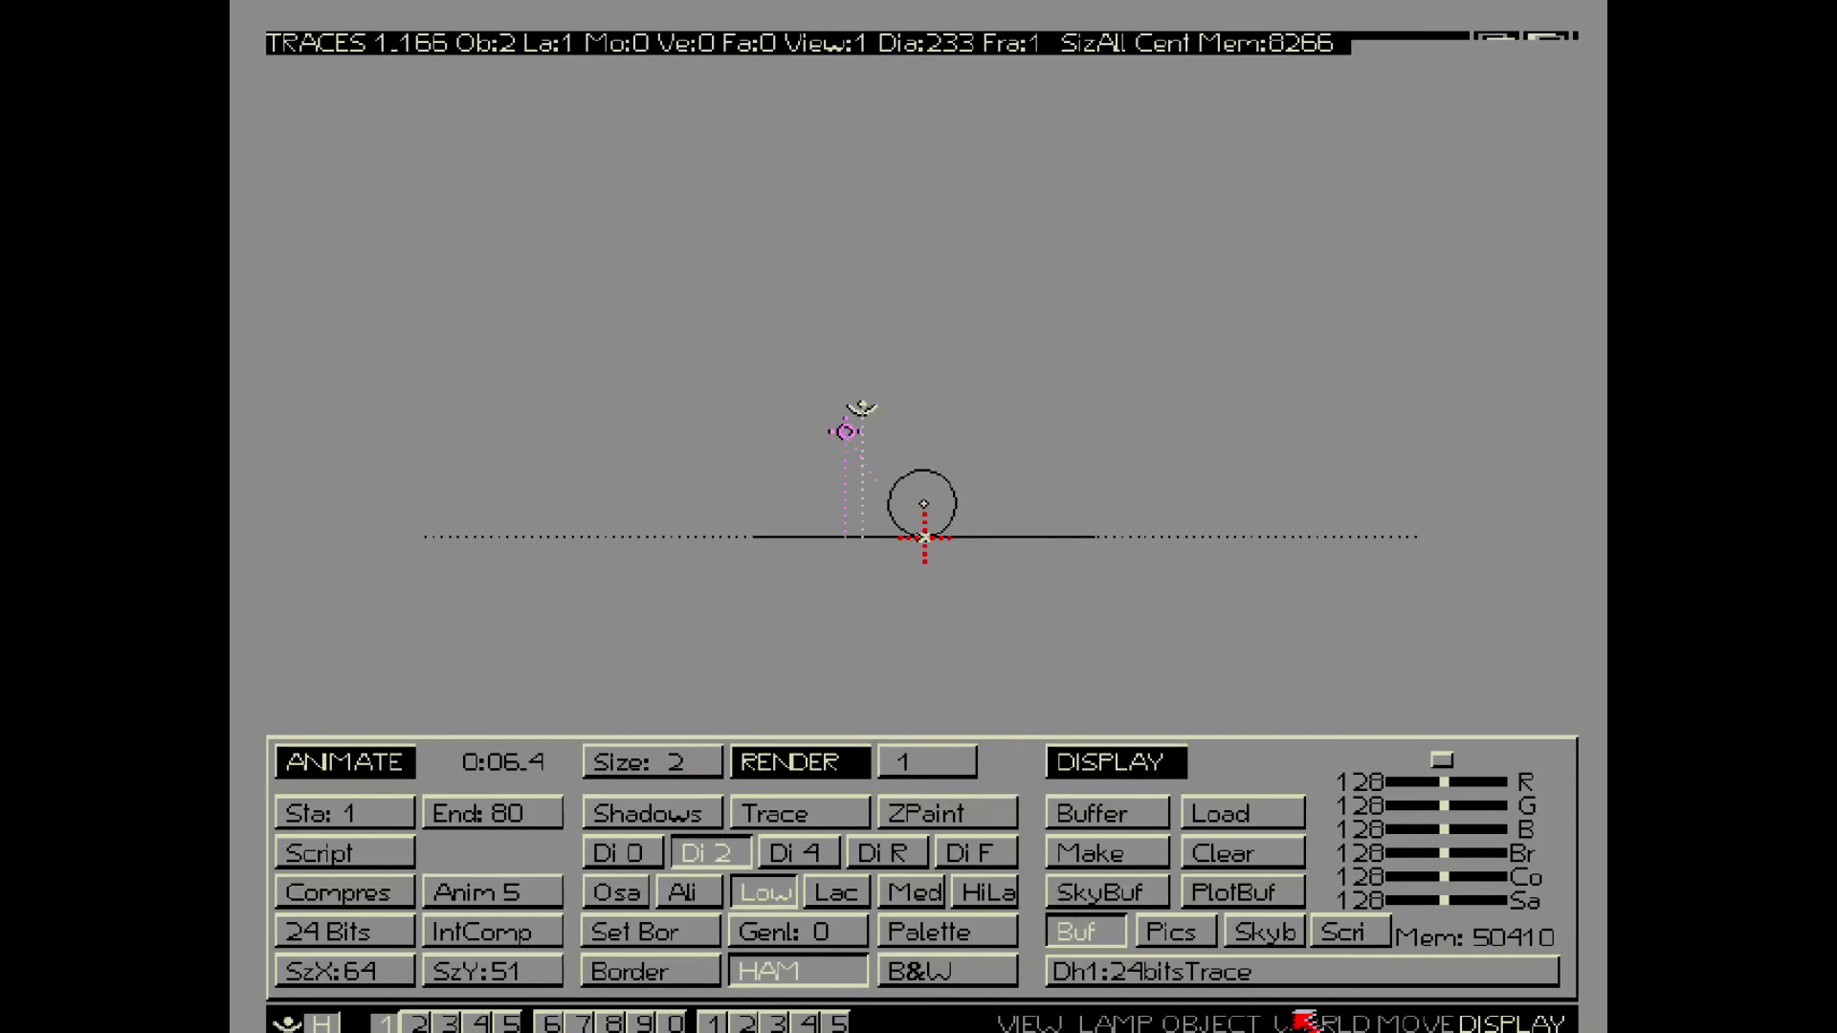
pyautogui.click(1122, 1021)
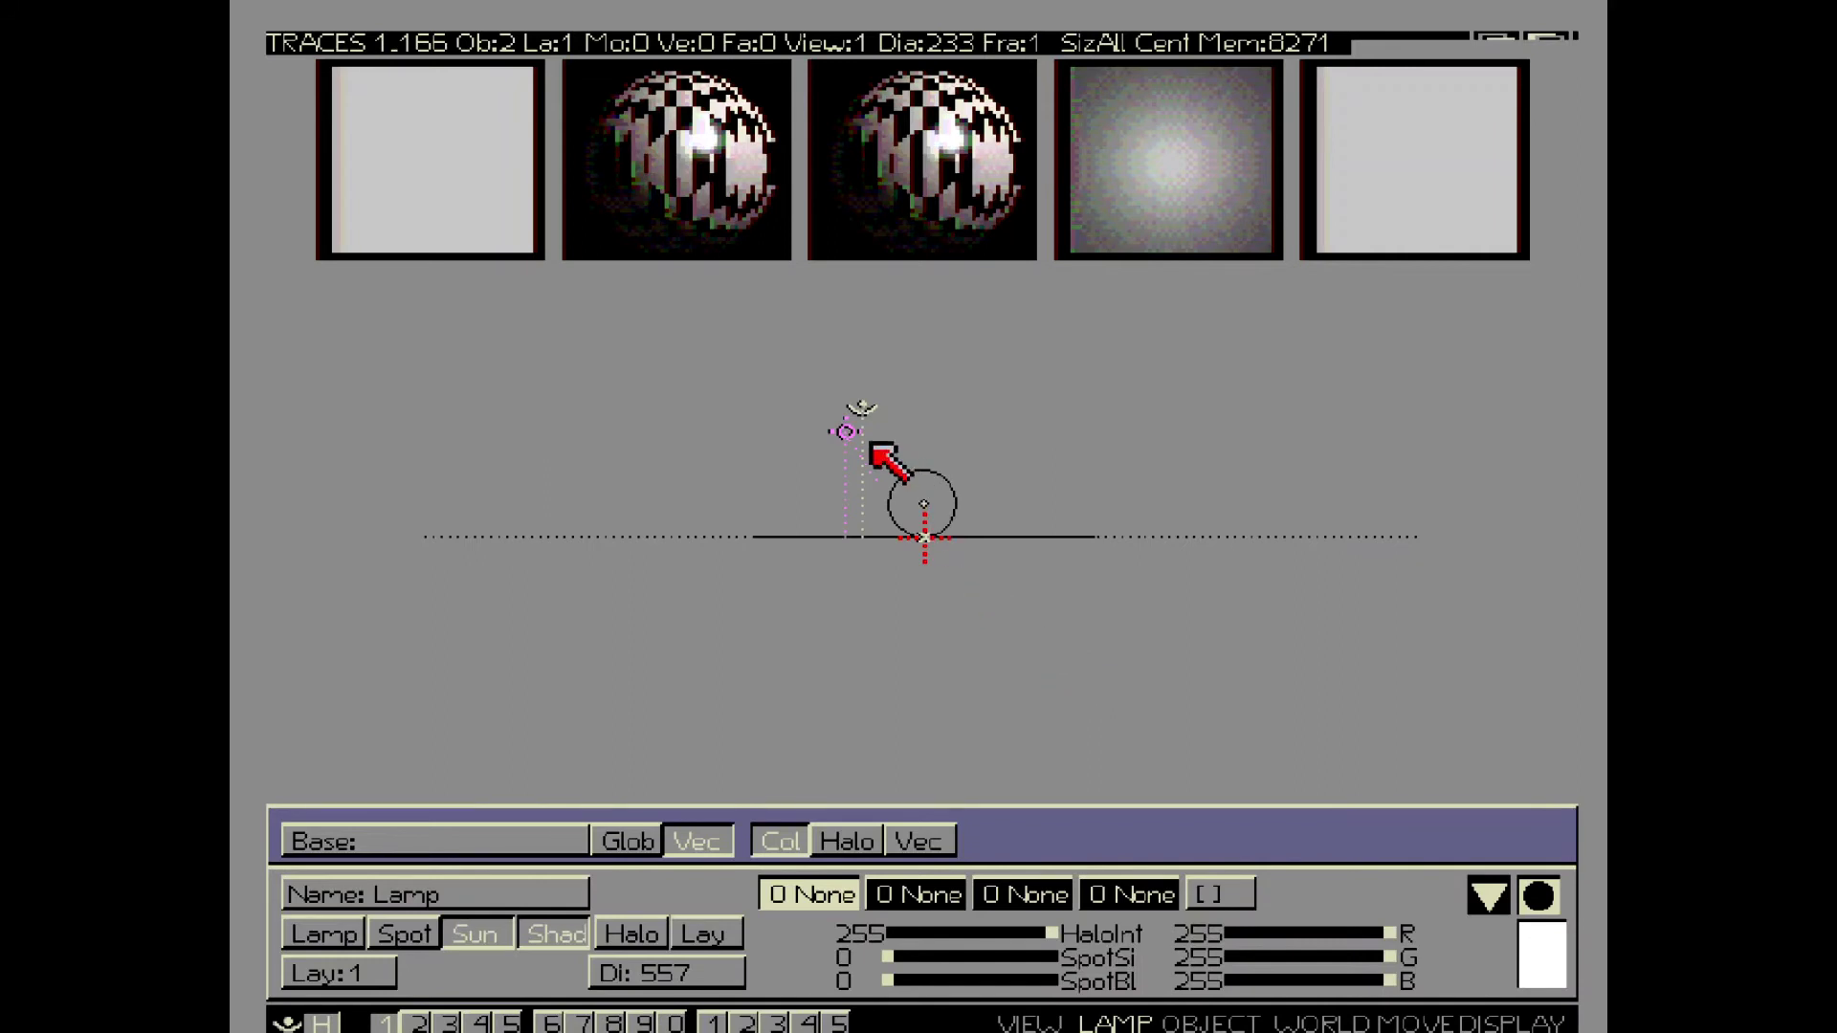
# Add a second ordinary lamp, Lamp_1, and move it up and left above the sphere
pyautogui.hotkey('shift', 'a')
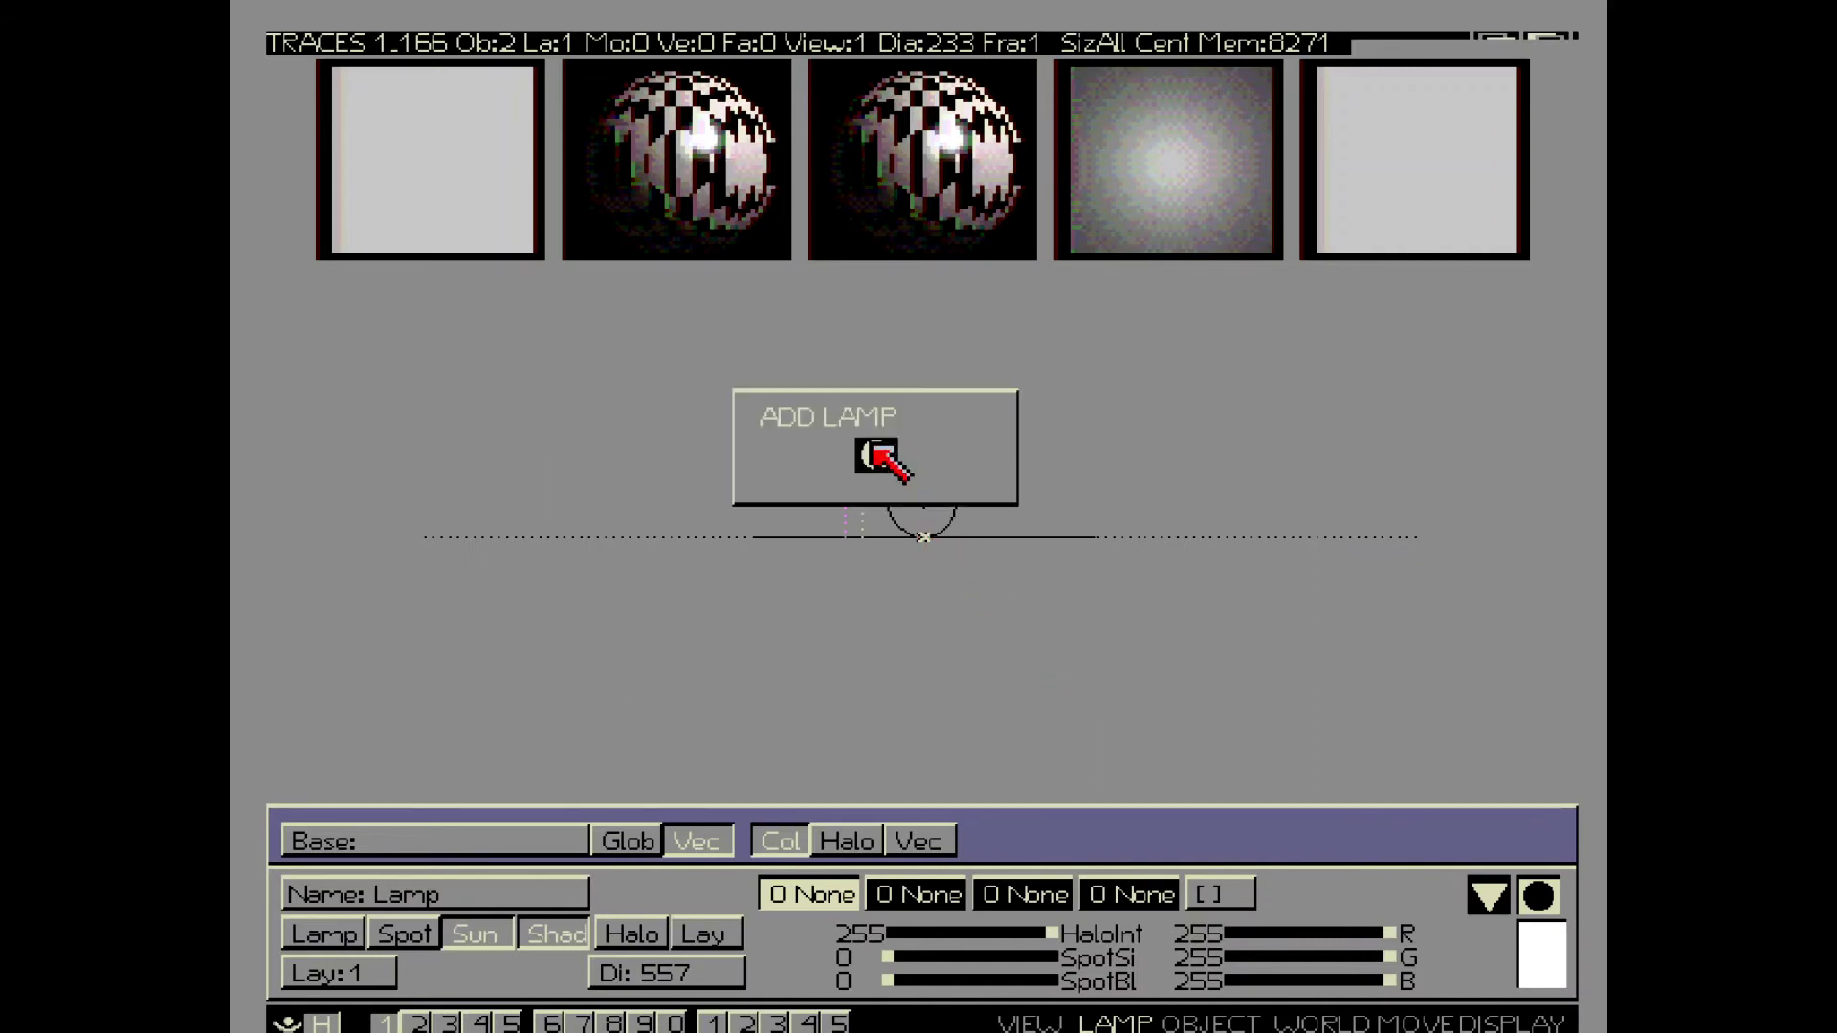
pyautogui.click(875, 455)
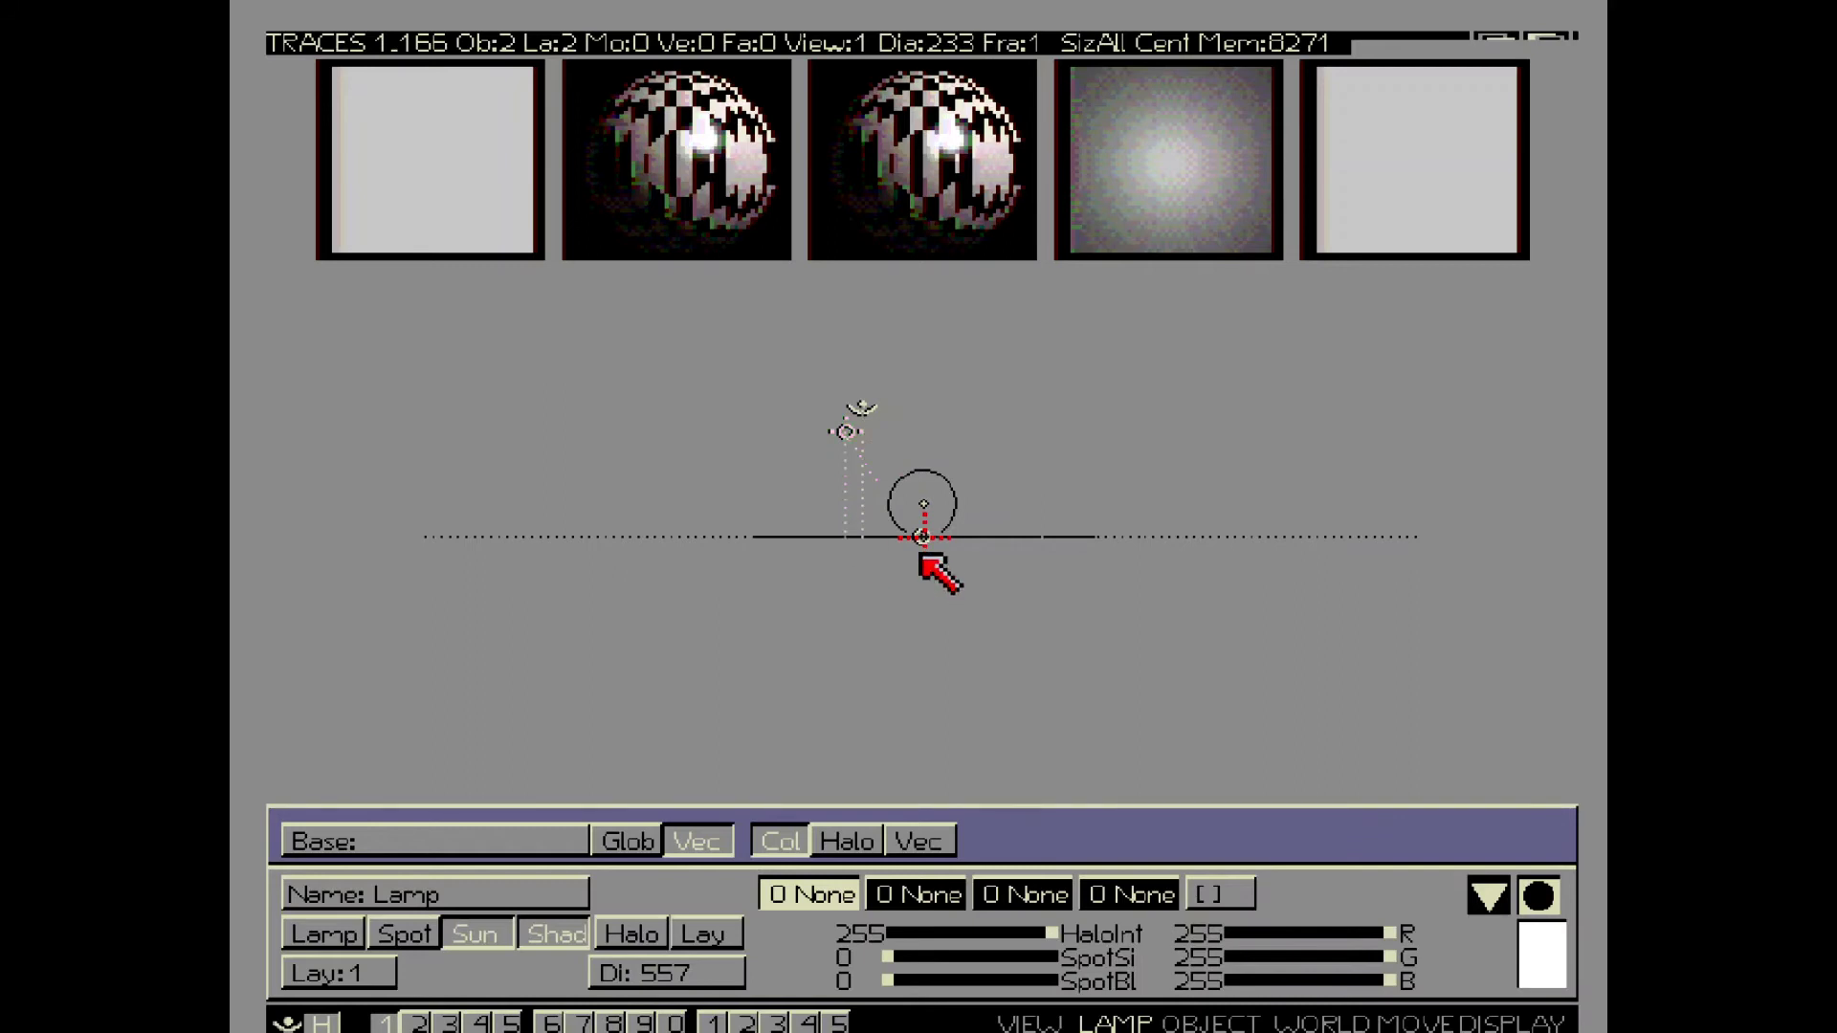
pyautogui.rightClick(920, 541)
pyautogui.press('g')
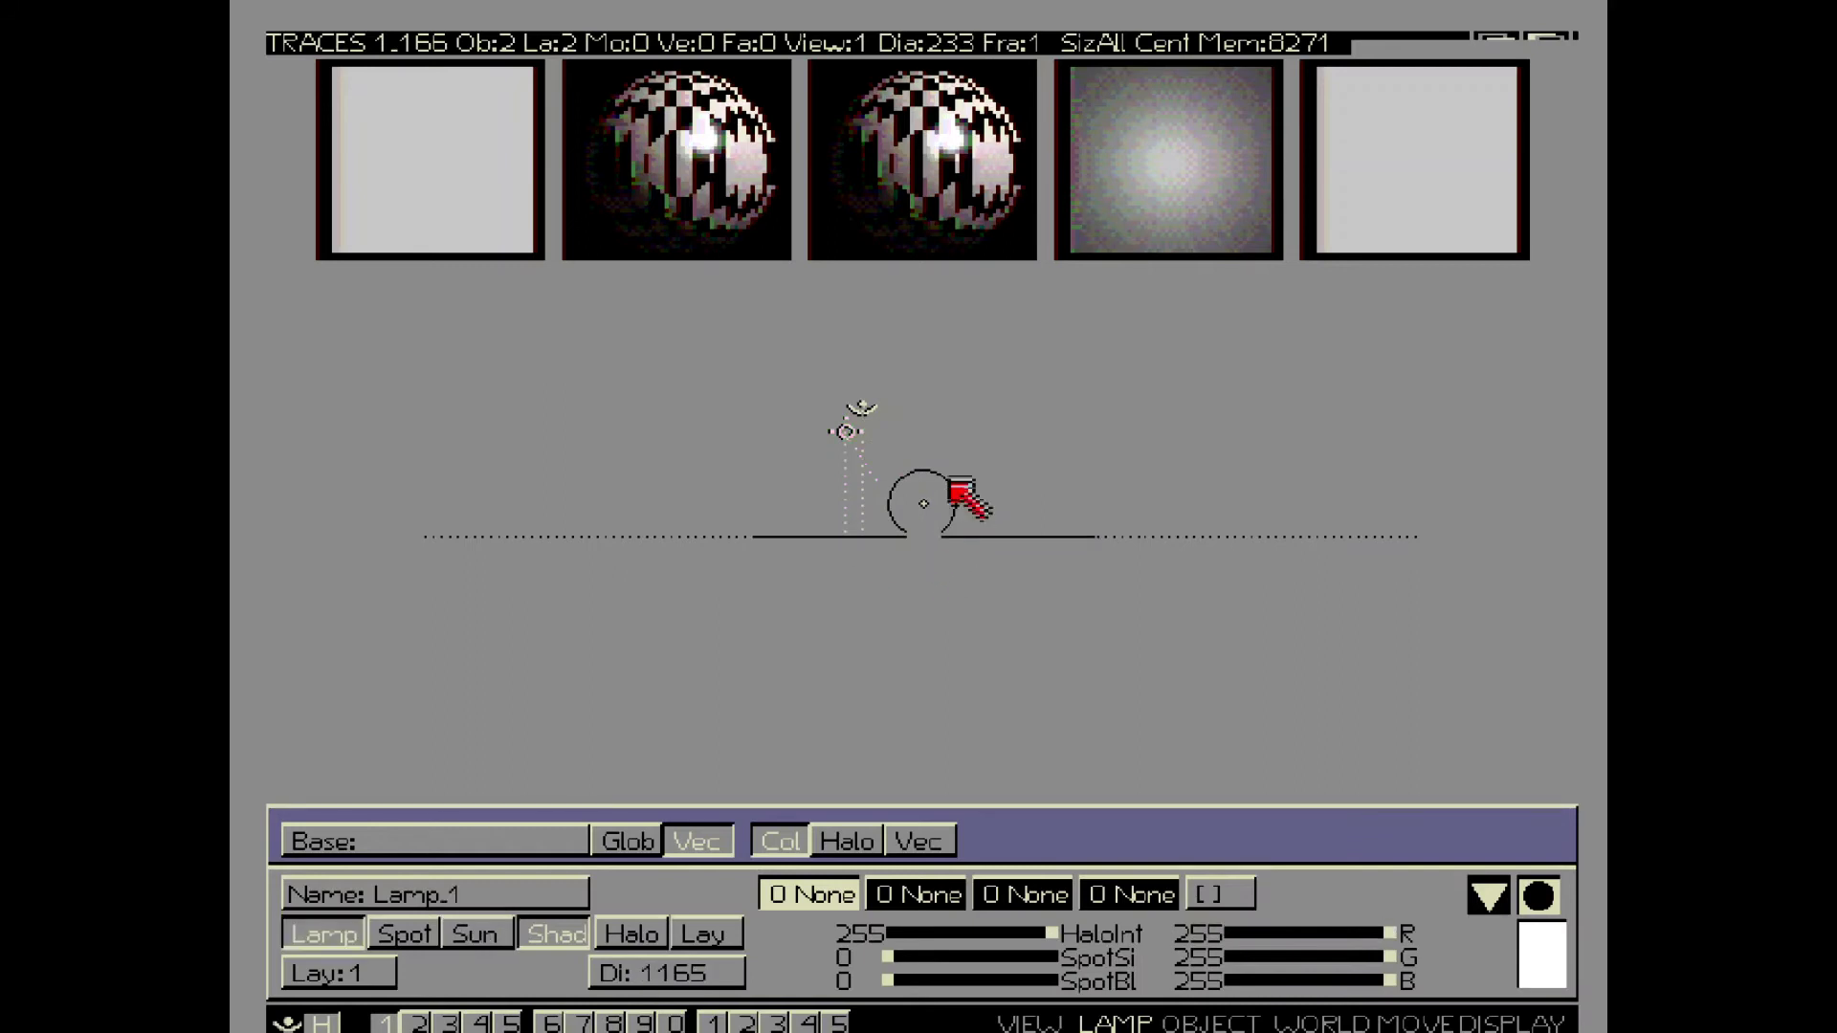
pyautogui.click(803, 397)
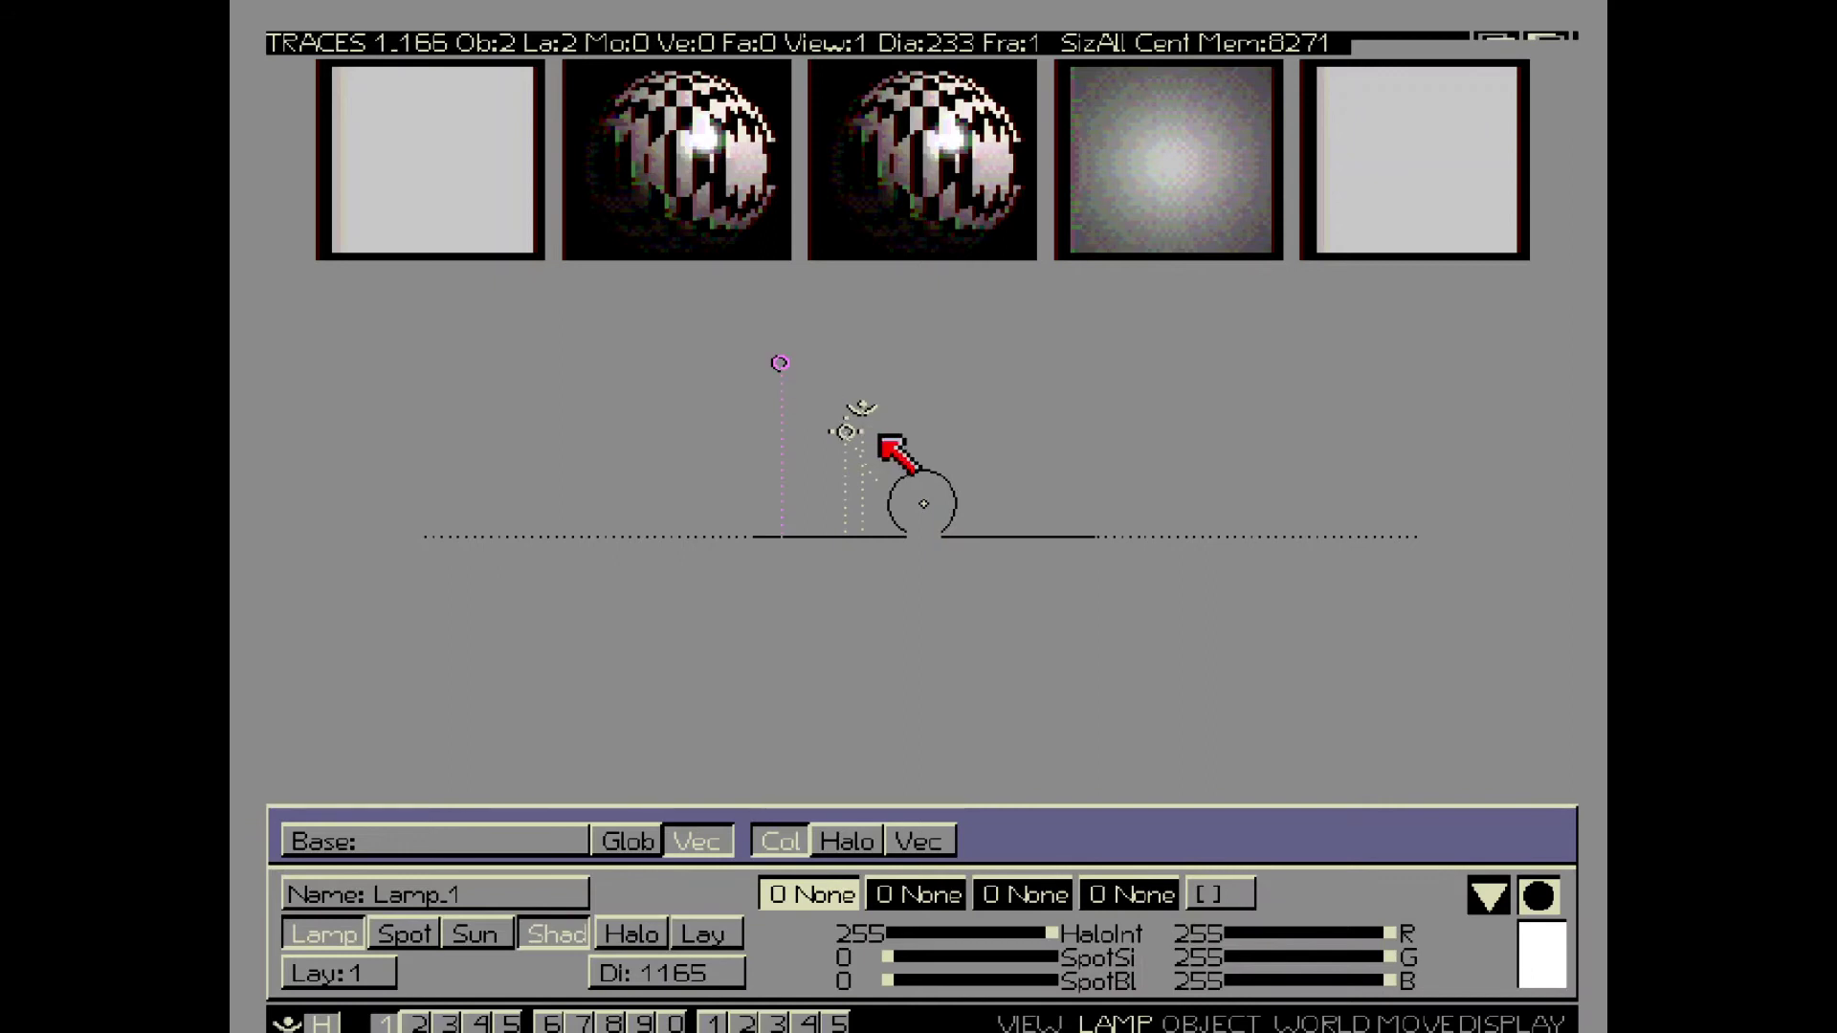
pyautogui.press('x')
pyautogui.press('Return')
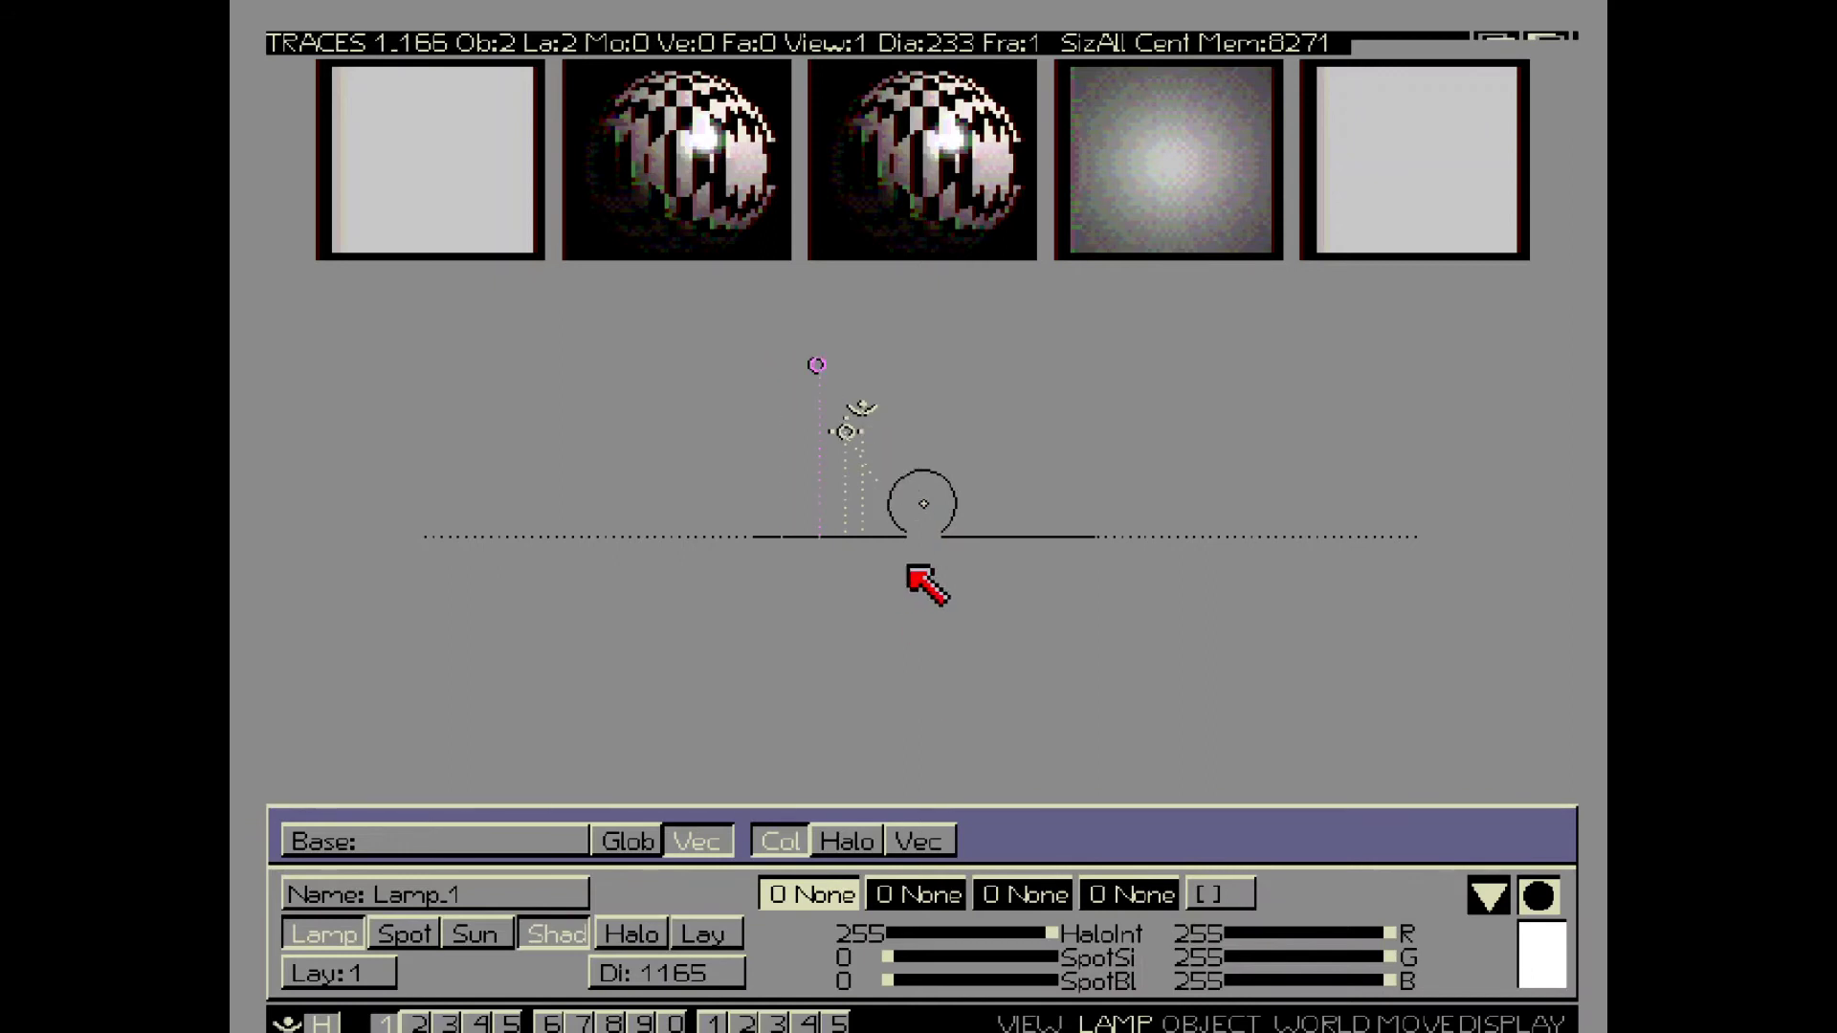
pyautogui.click(1516, 1022)
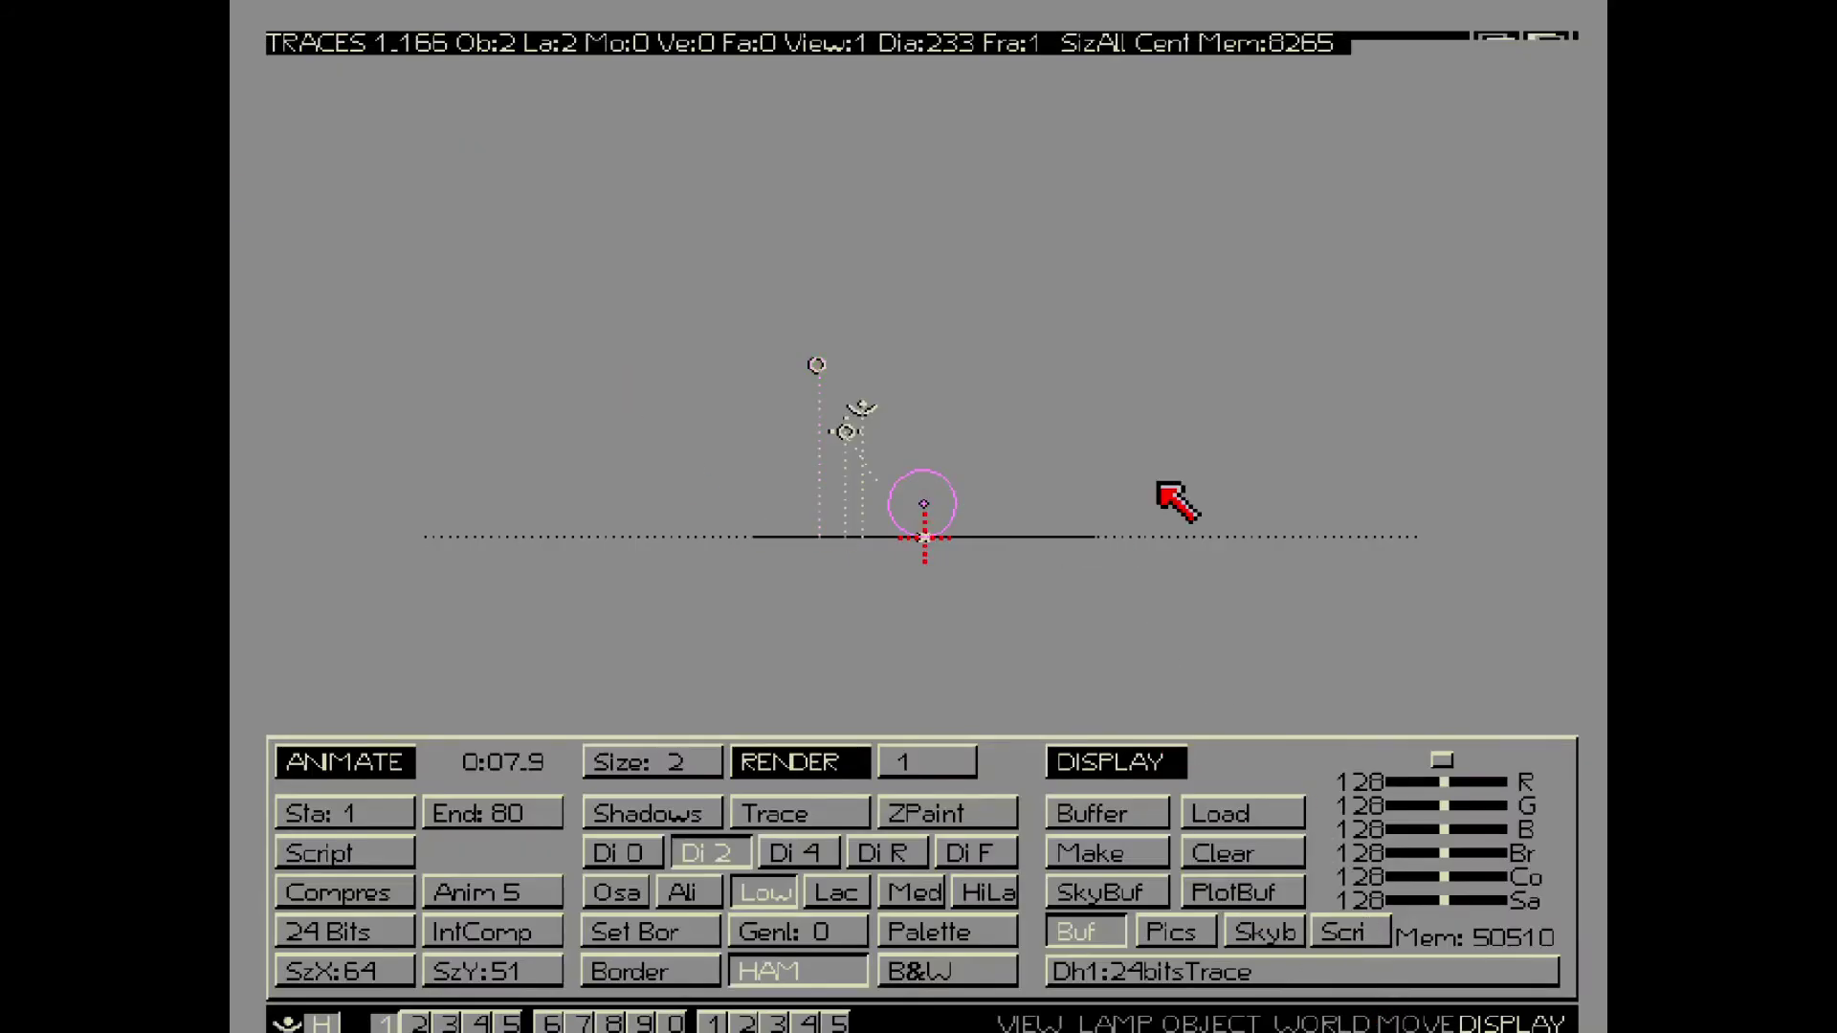
# Add a new Magic texture to the red sphere's material and re-render the scene
pyautogui.press('F5')
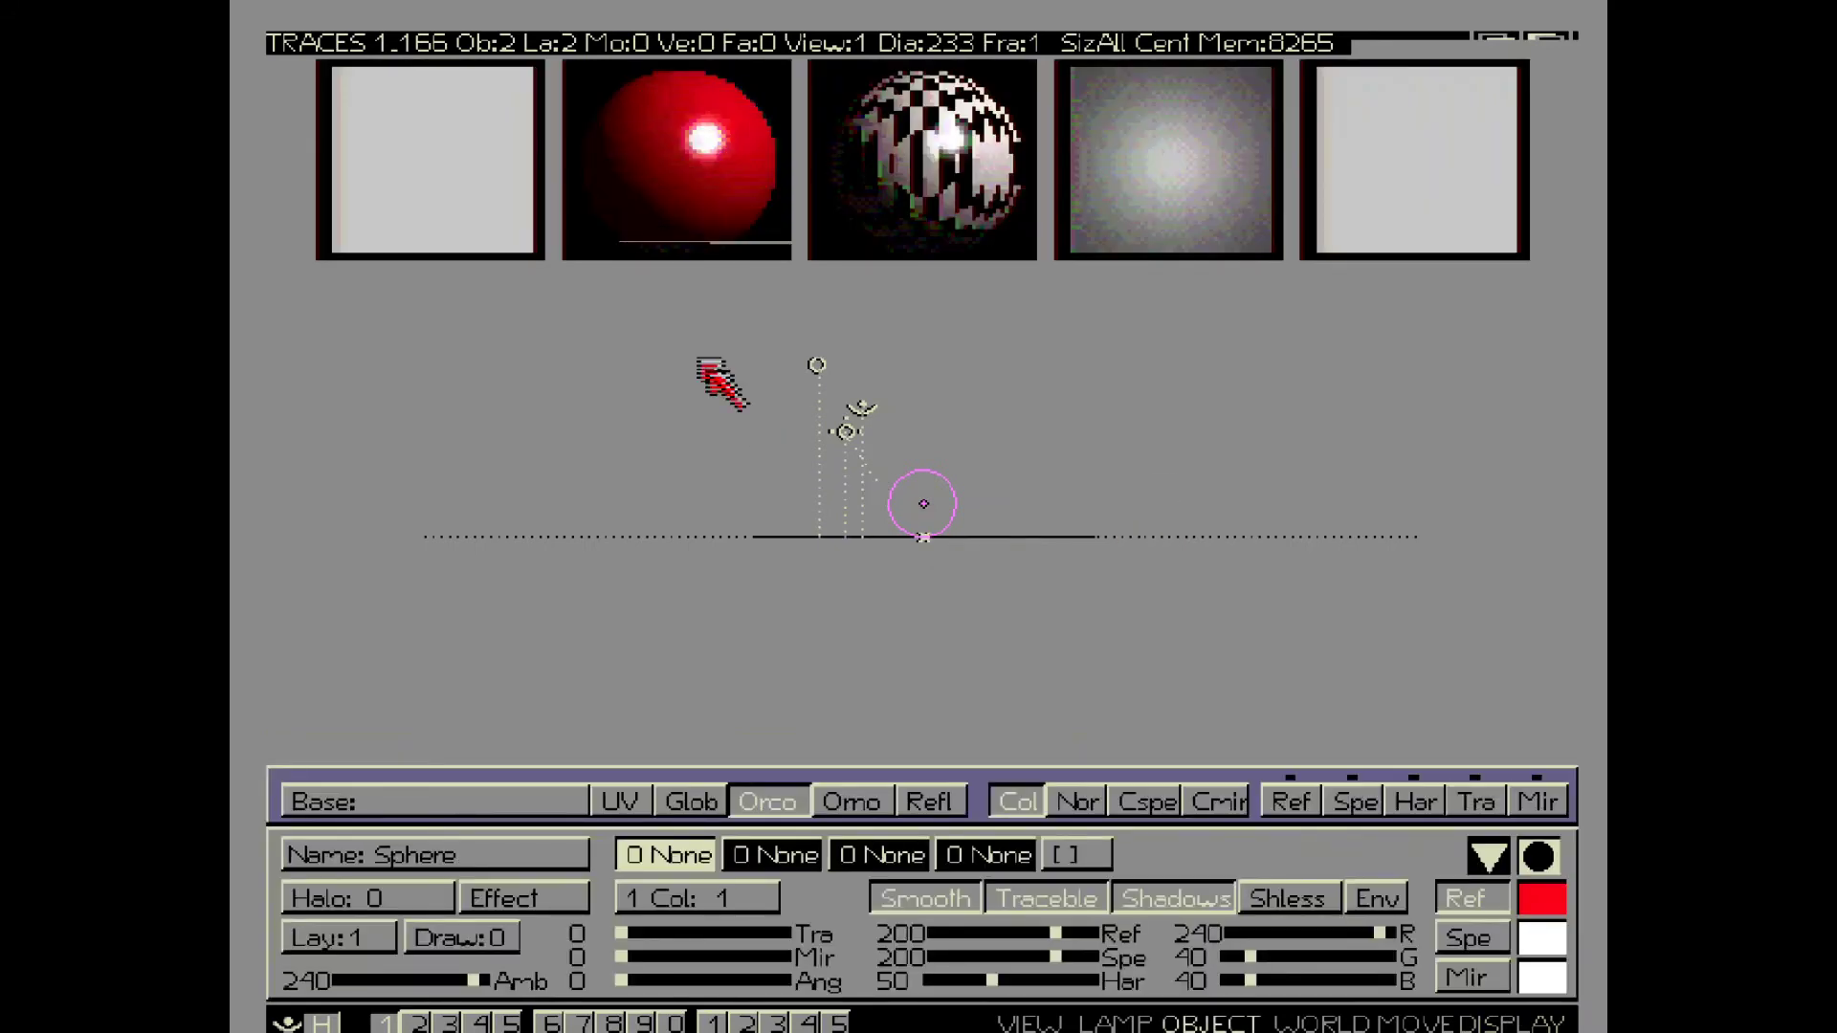
pyautogui.click(1488, 854)
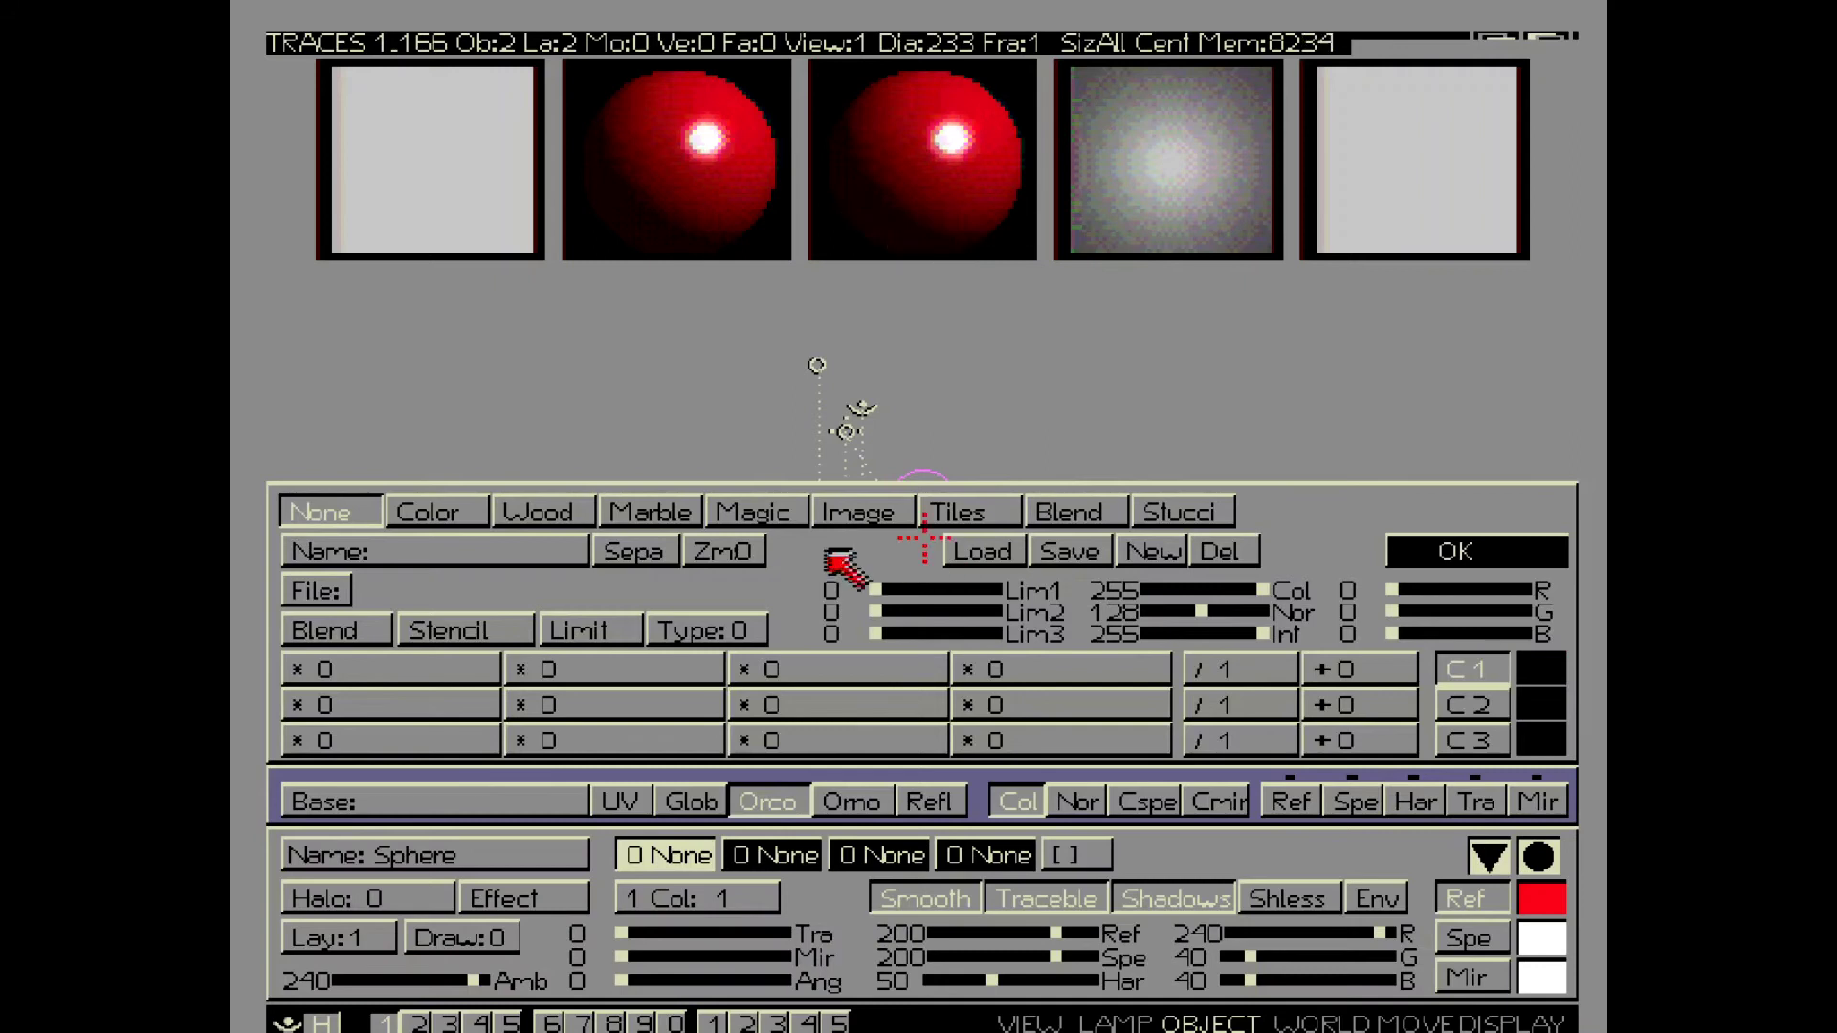
pyautogui.click(787, 523)
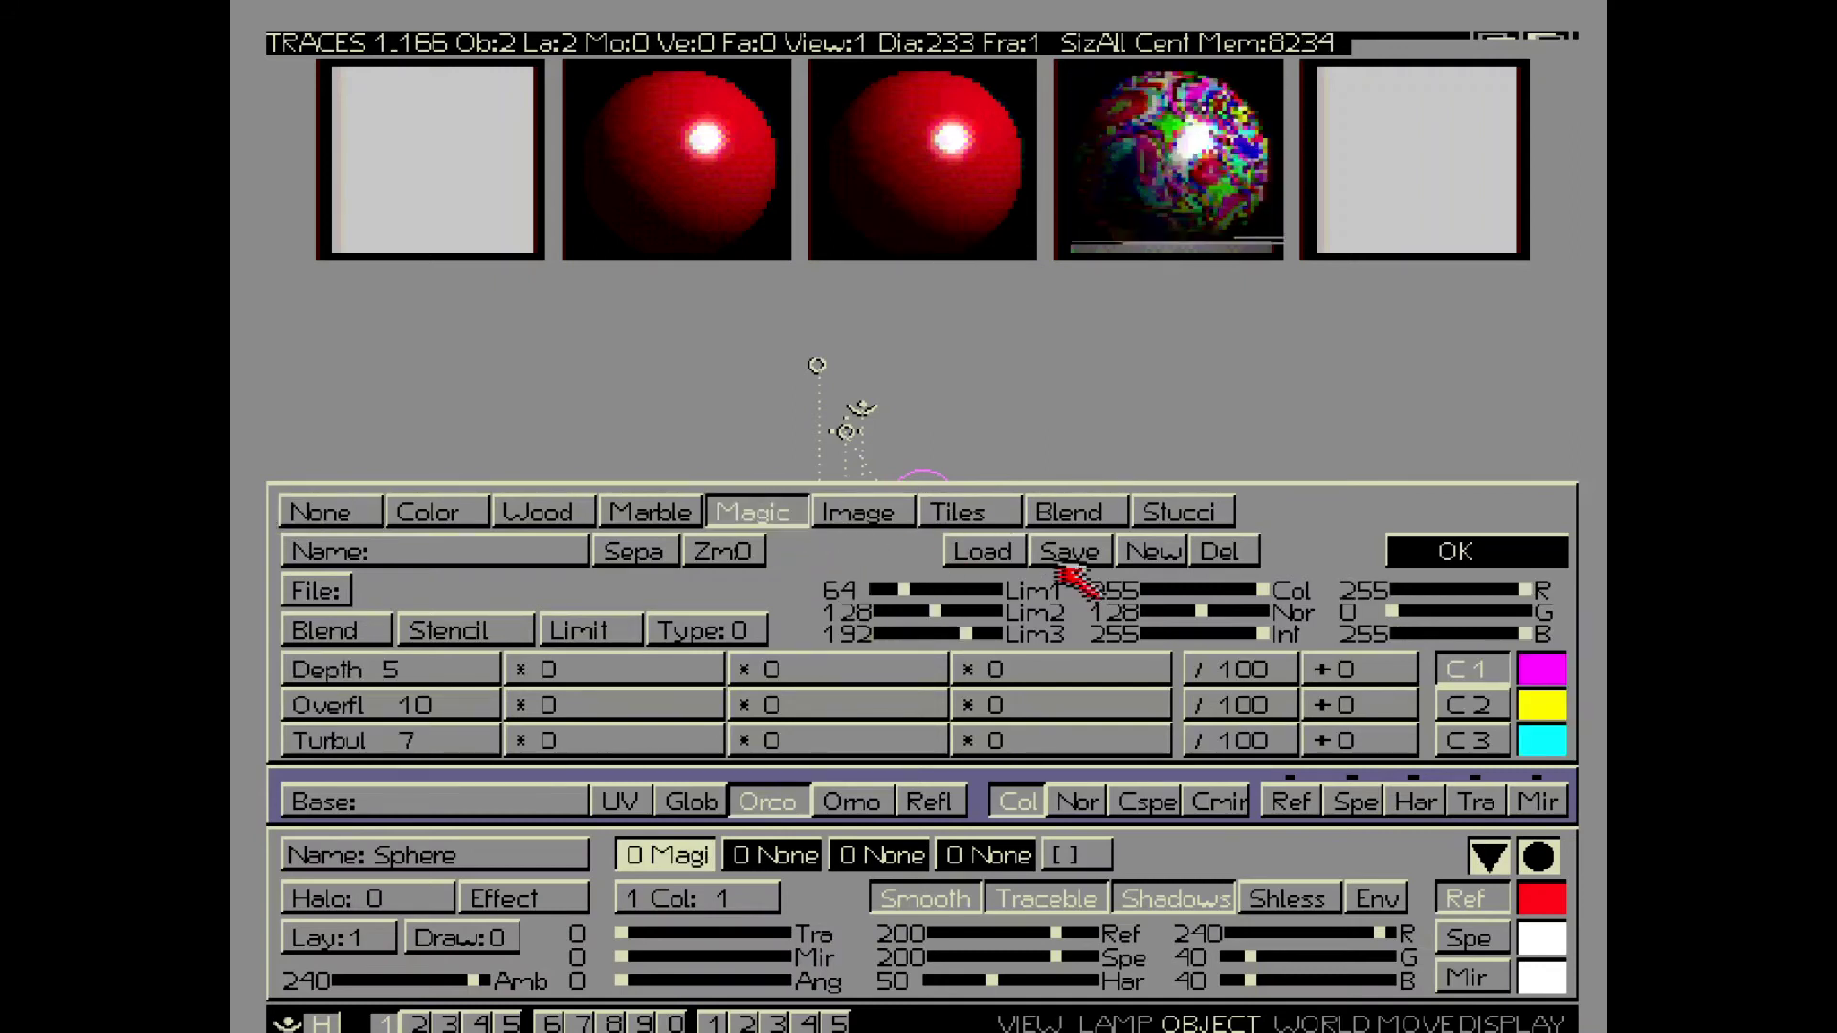
pyautogui.click(1167, 559)
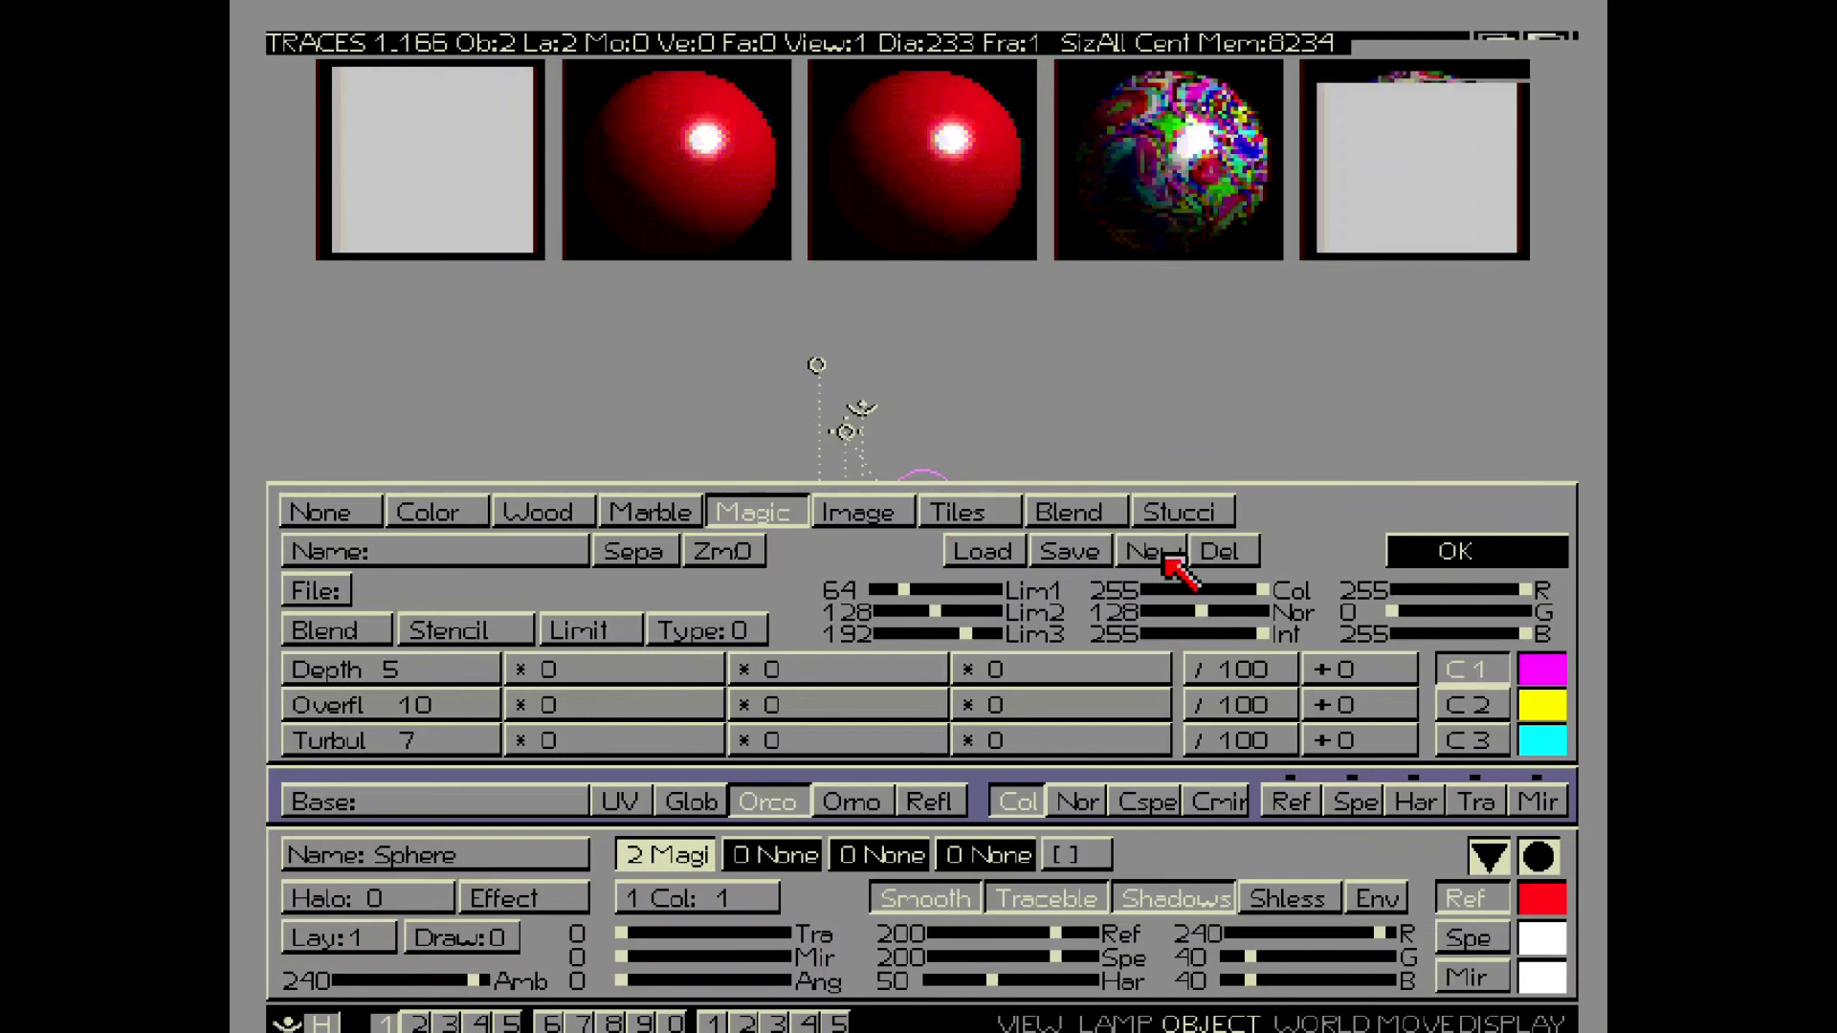
pyautogui.click(1438, 553)
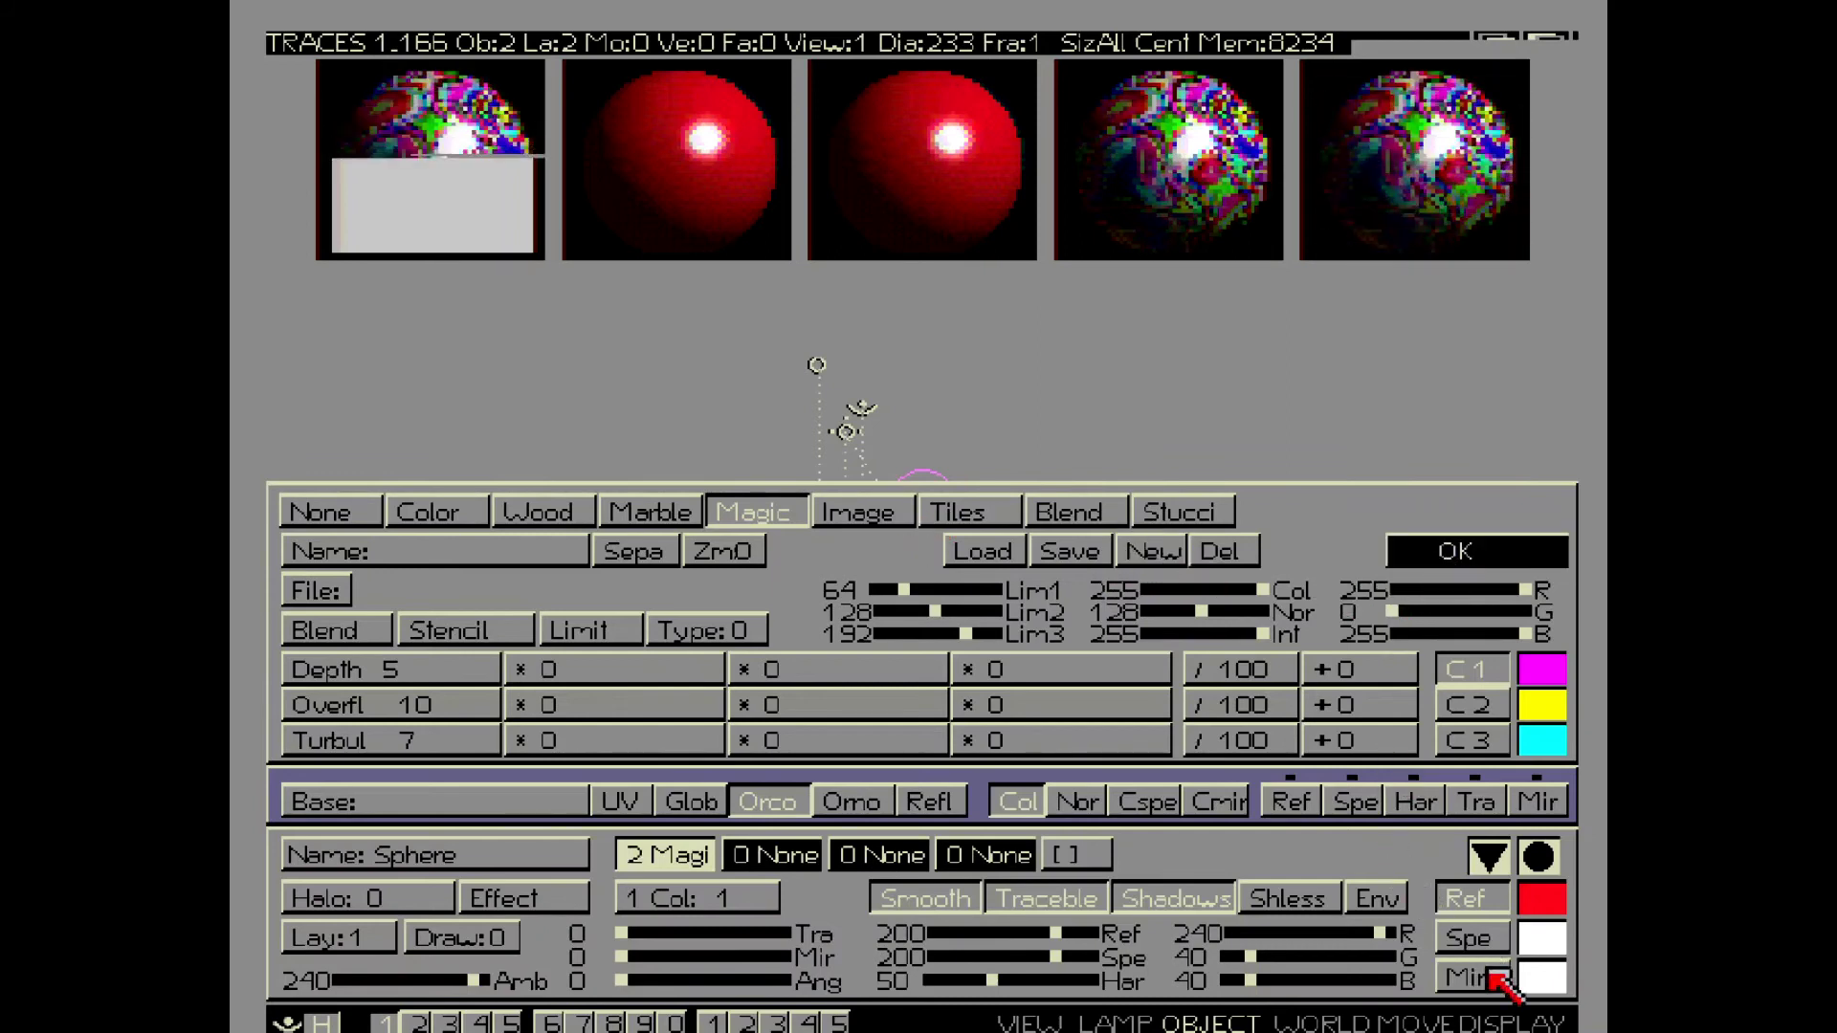
pyautogui.click(1529, 1025)
pyautogui.click(818, 760)
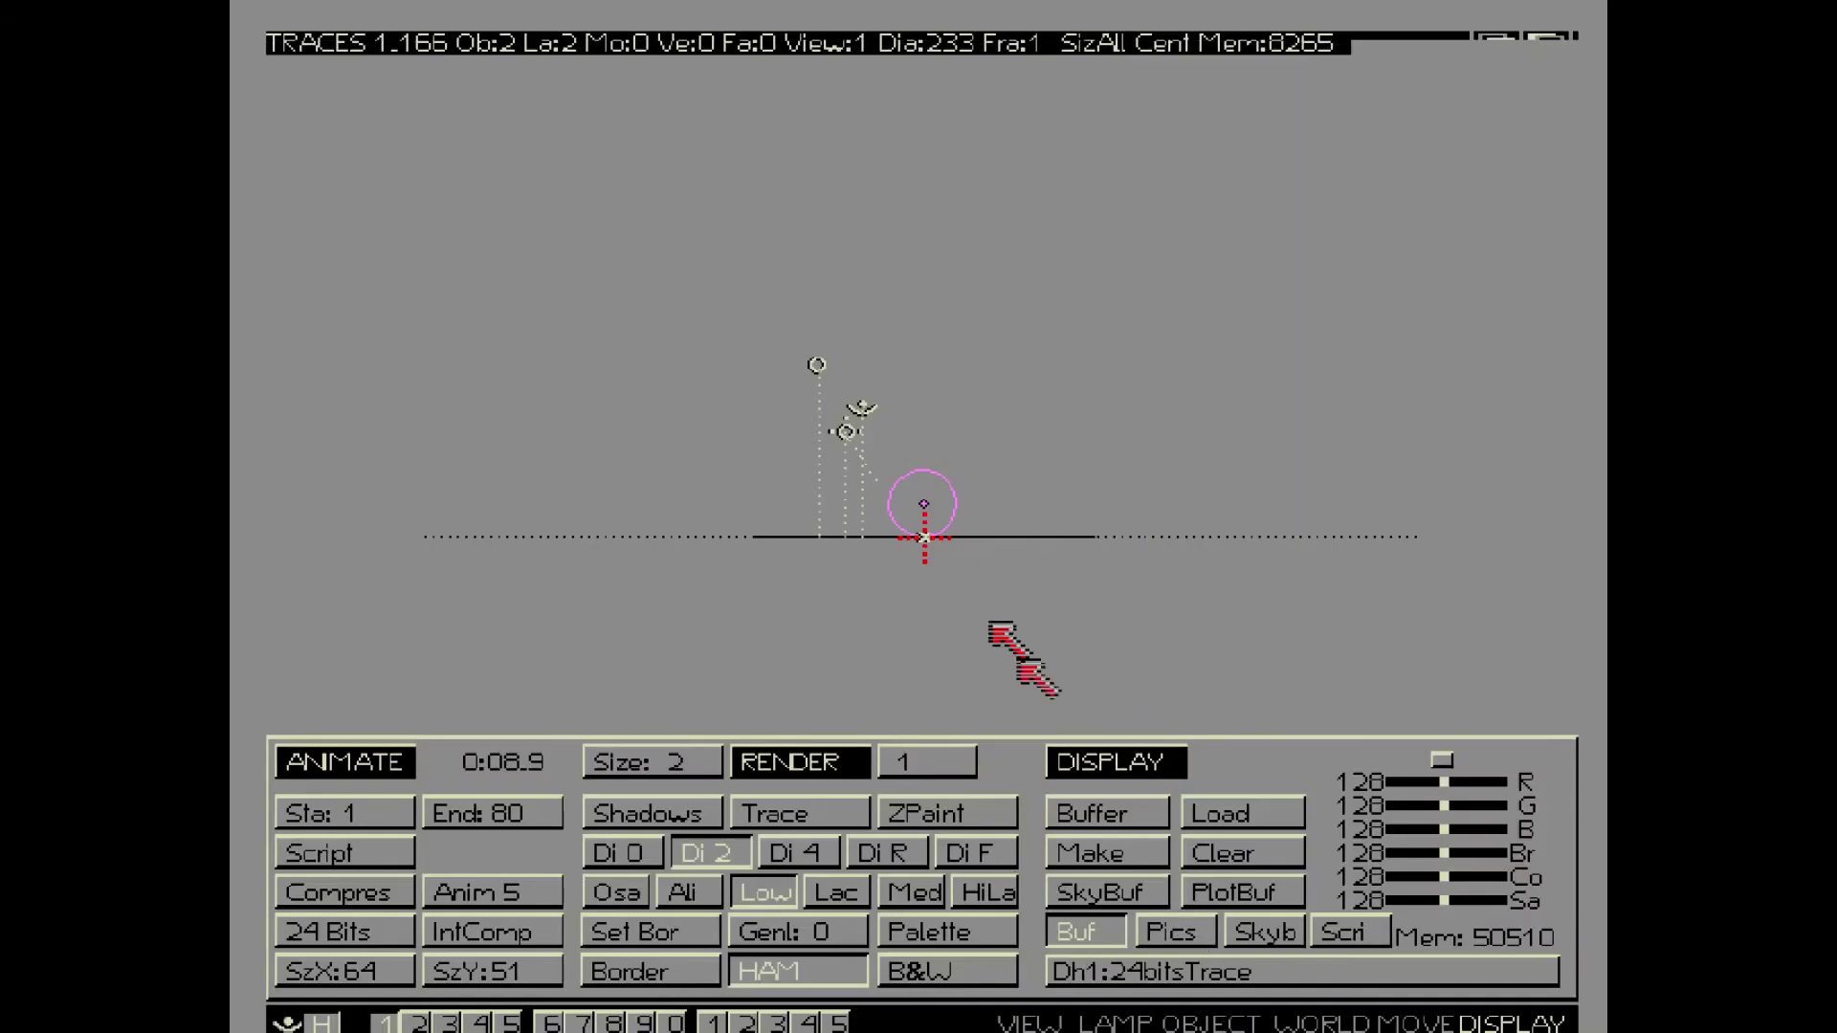
# Select the ground plane and drag the render Size from 2 to 8
pyautogui.rightClick(1007, 542)
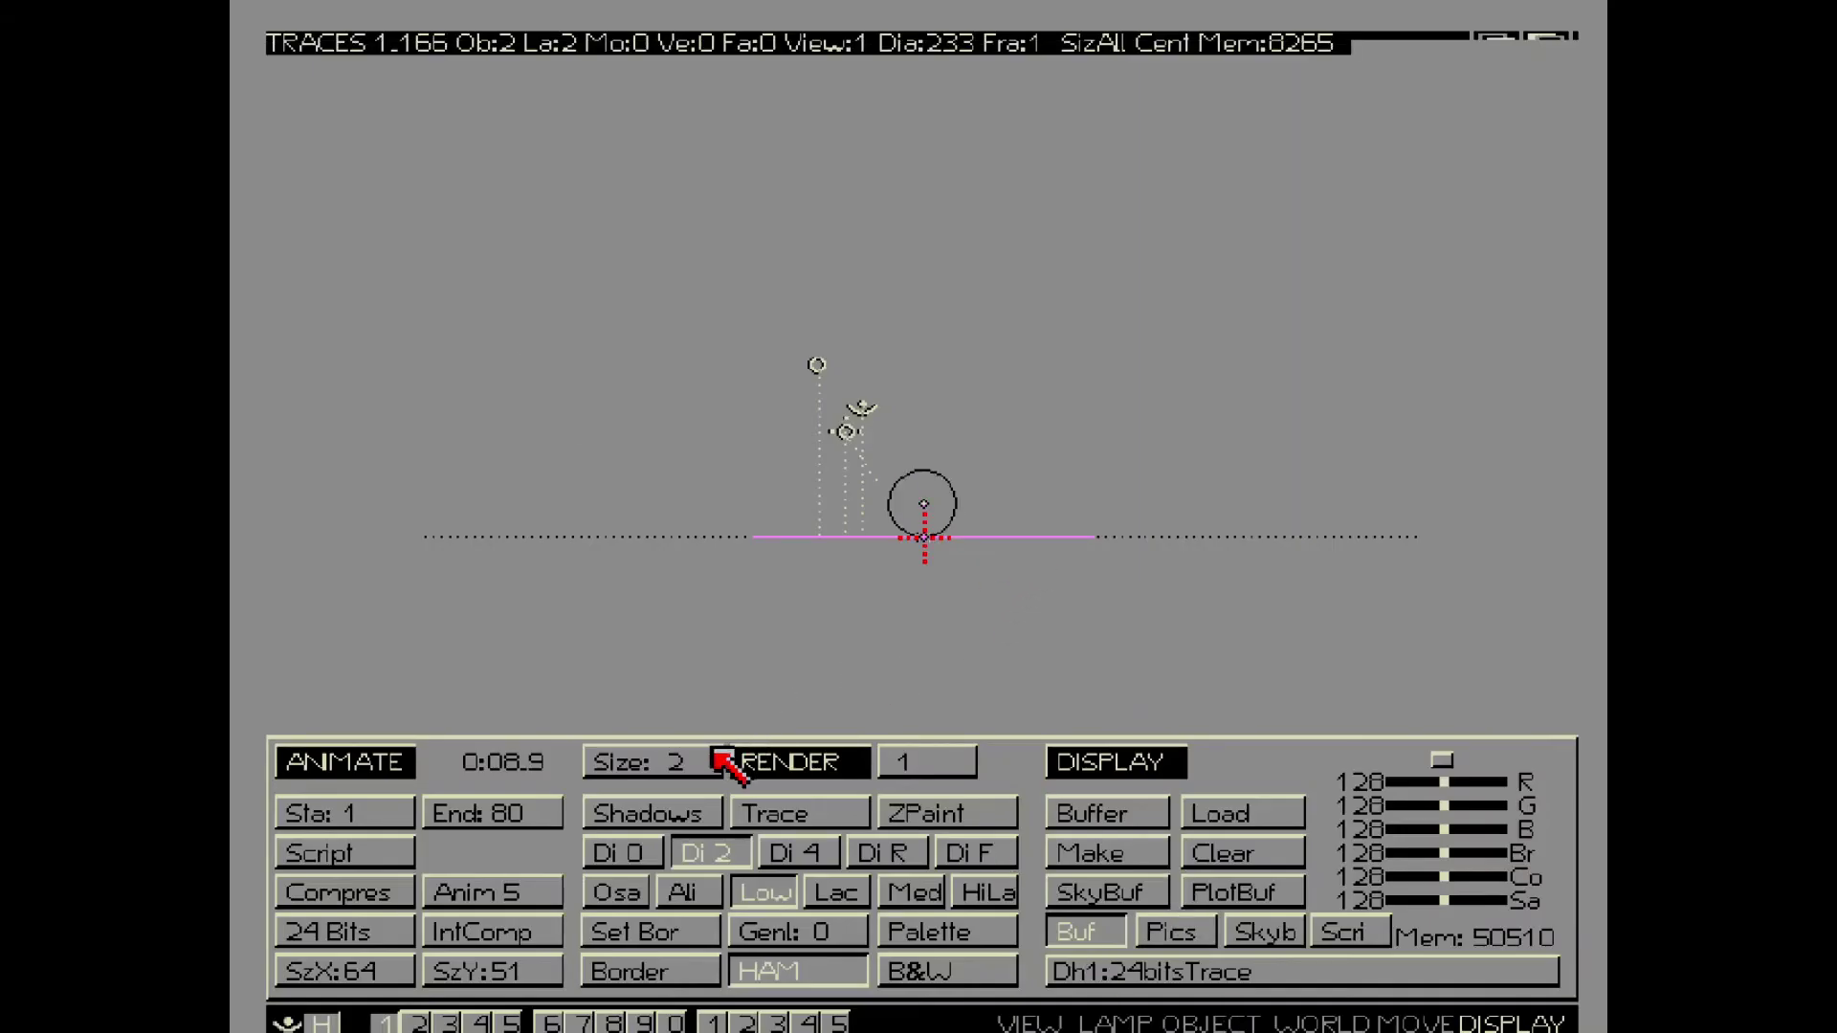
pyautogui.moveTo(668, 771); pyautogui.dragTo(808, 770)
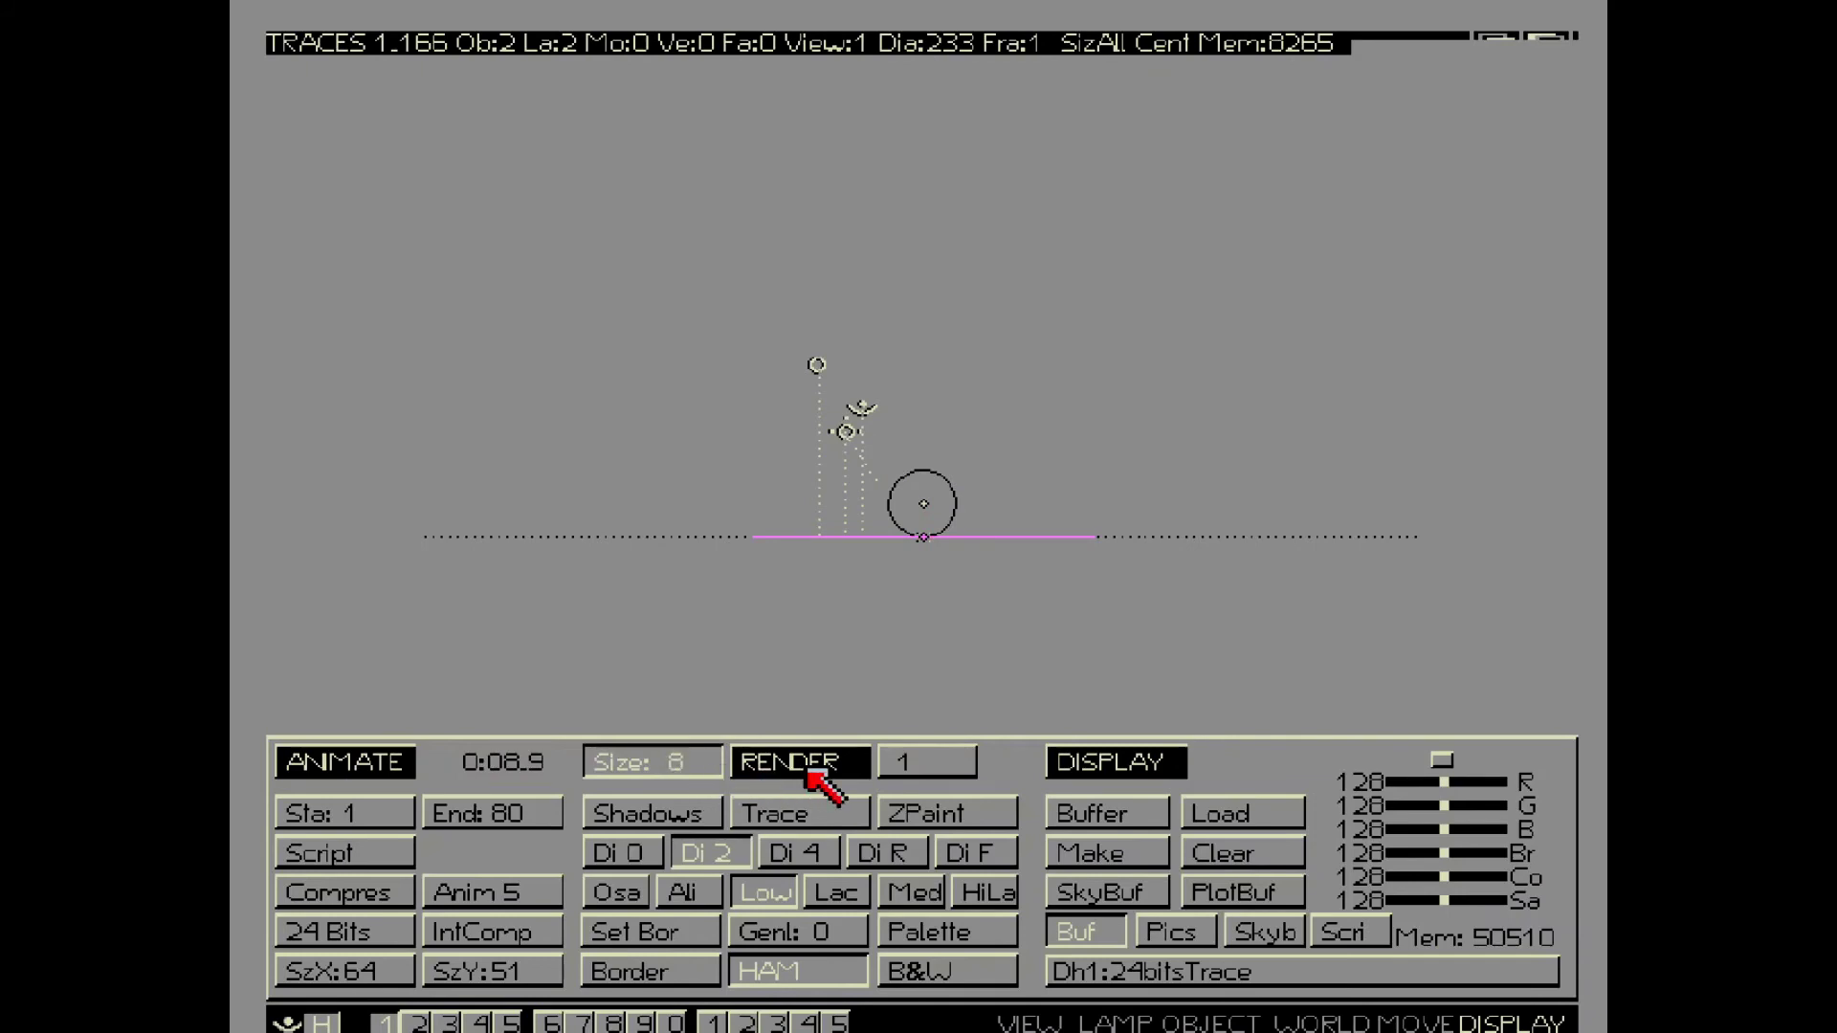